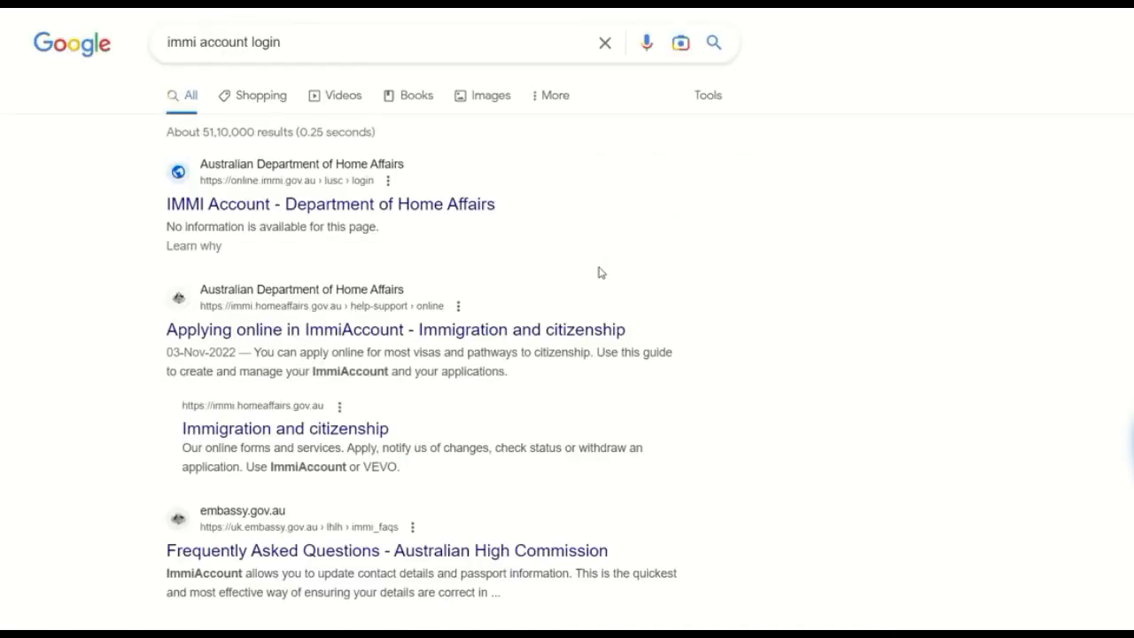
# Step: Open the Department of Home Affairs IMMI Account login page from the search results and begin entering the username
pyautogui.click(461, 207)
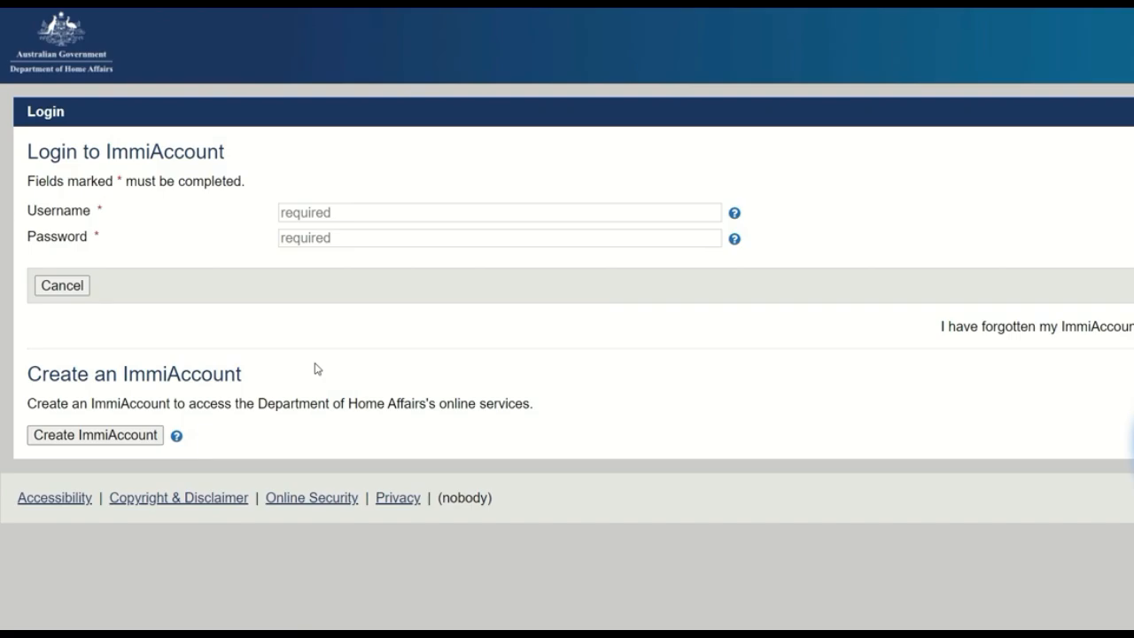
pyautogui.click(325, 216)
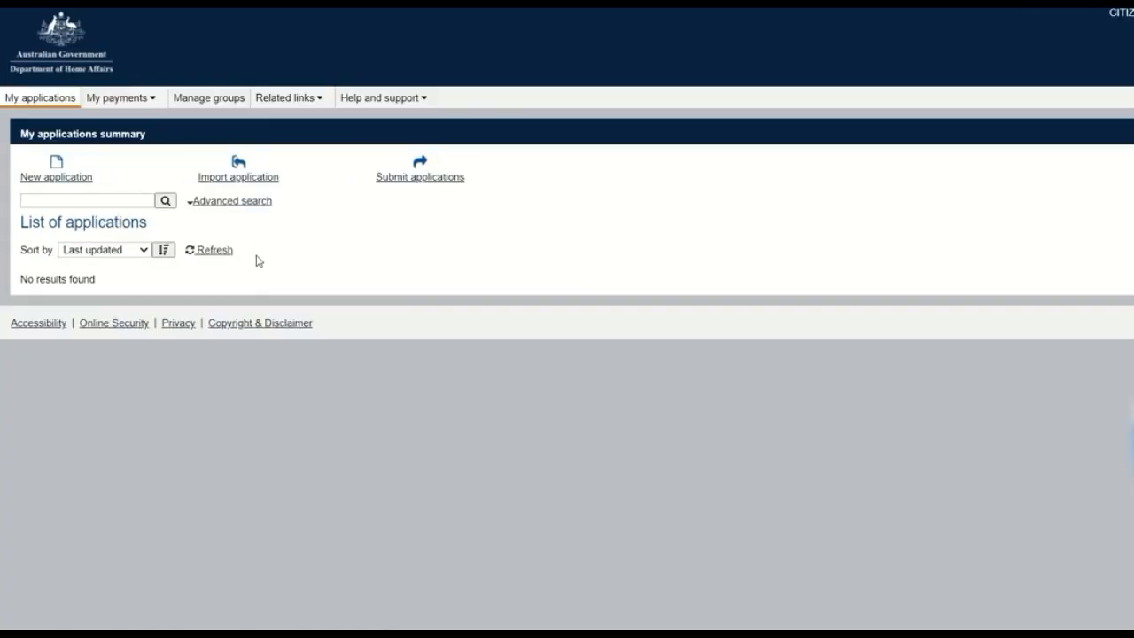
# Step: Start a new application for a Visitor Visa (600) from the Visitor category
pyautogui.click(61, 173)
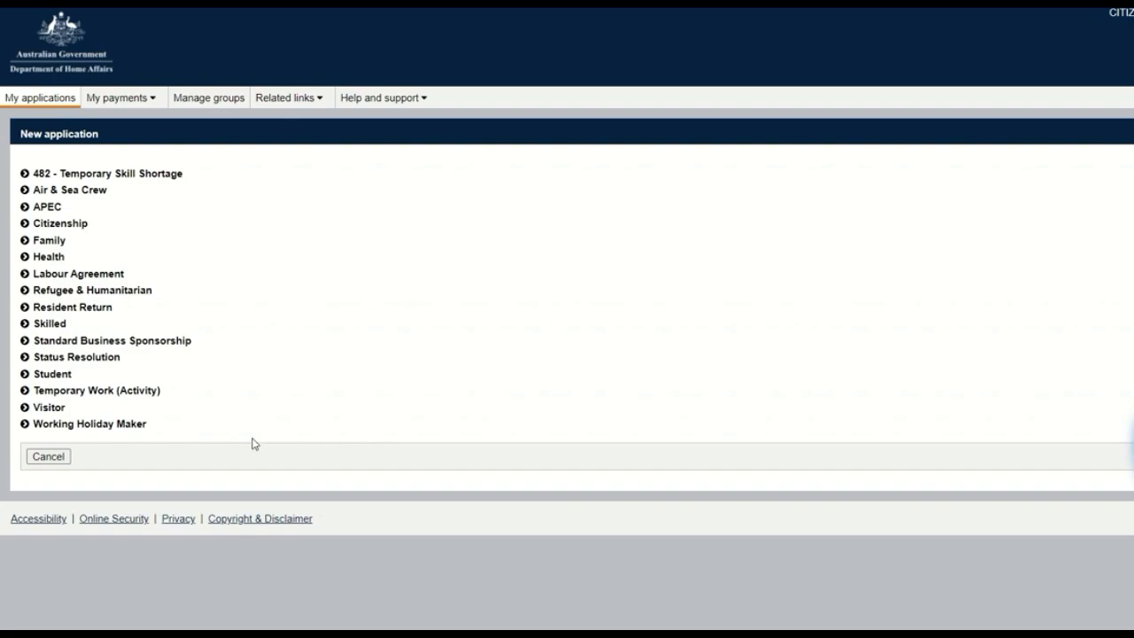
pyautogui.click(59, 412)
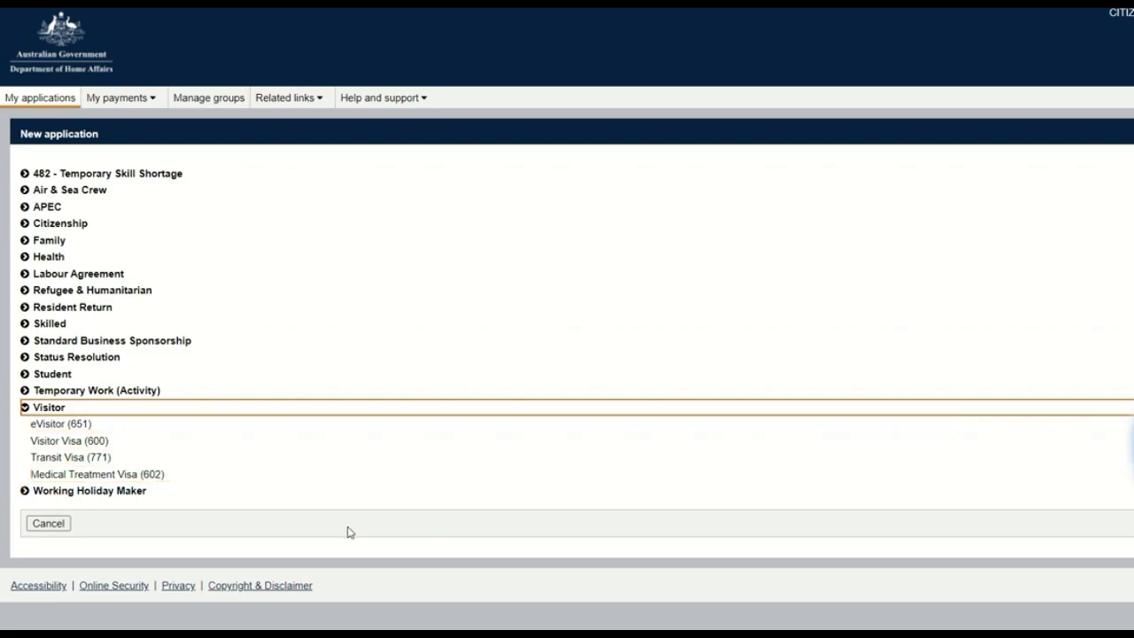
pyautogui.click(105, 446)
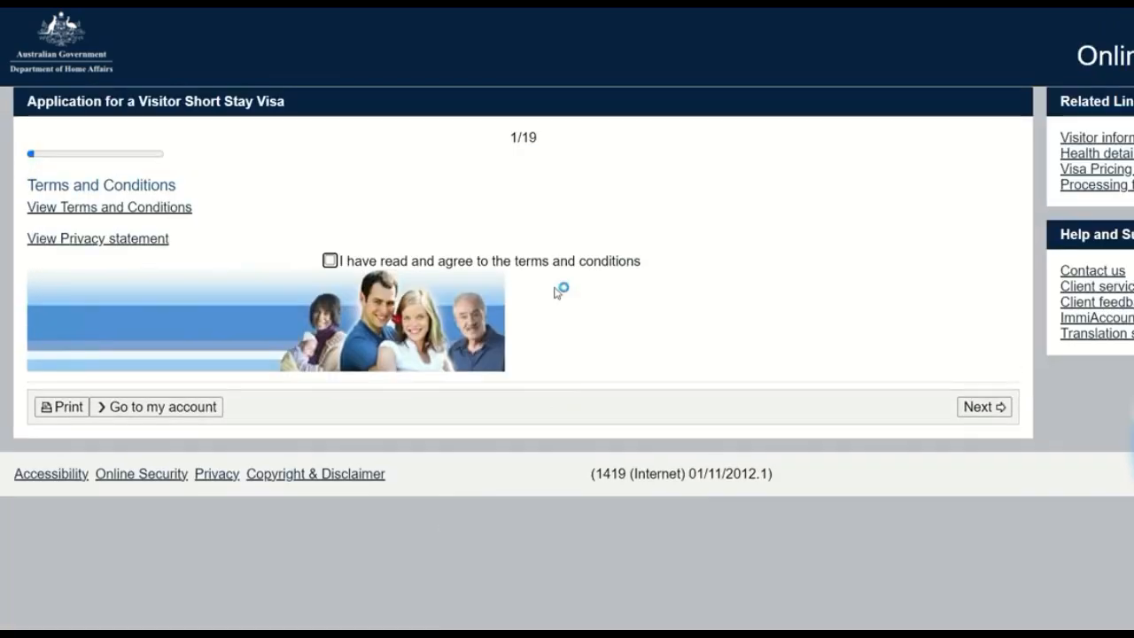
# Step: Agree to the terms and conditions of the visitor visa application and continue to the application context page
pyautogui.click(330, 260)
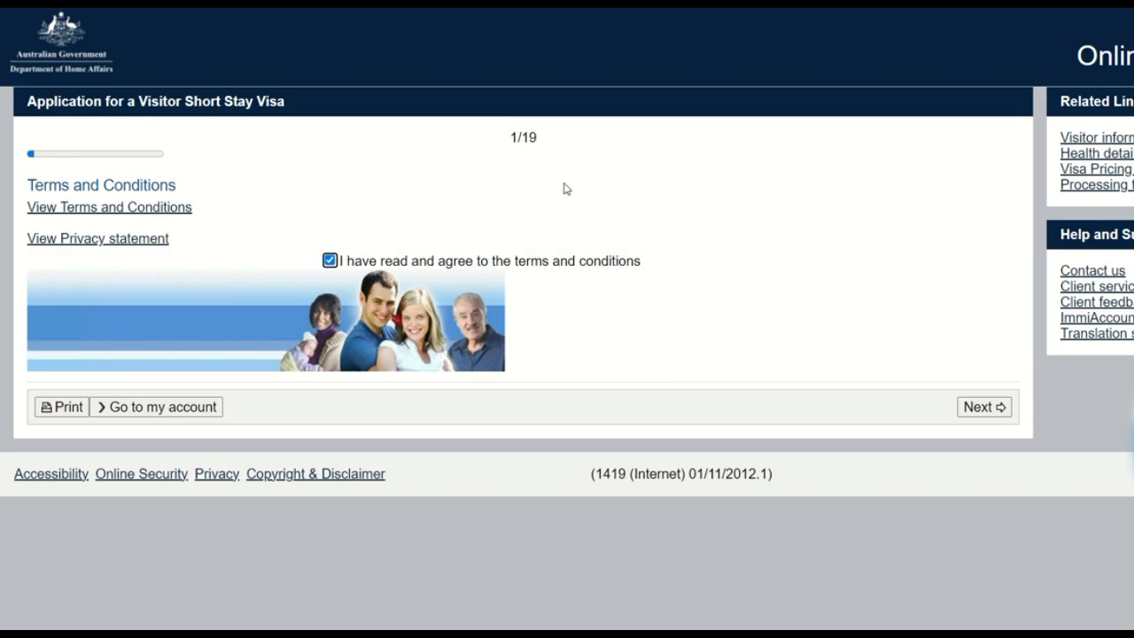
pyautogui.moveTo(510, 139); pyautogui.dragTo(538, 139)
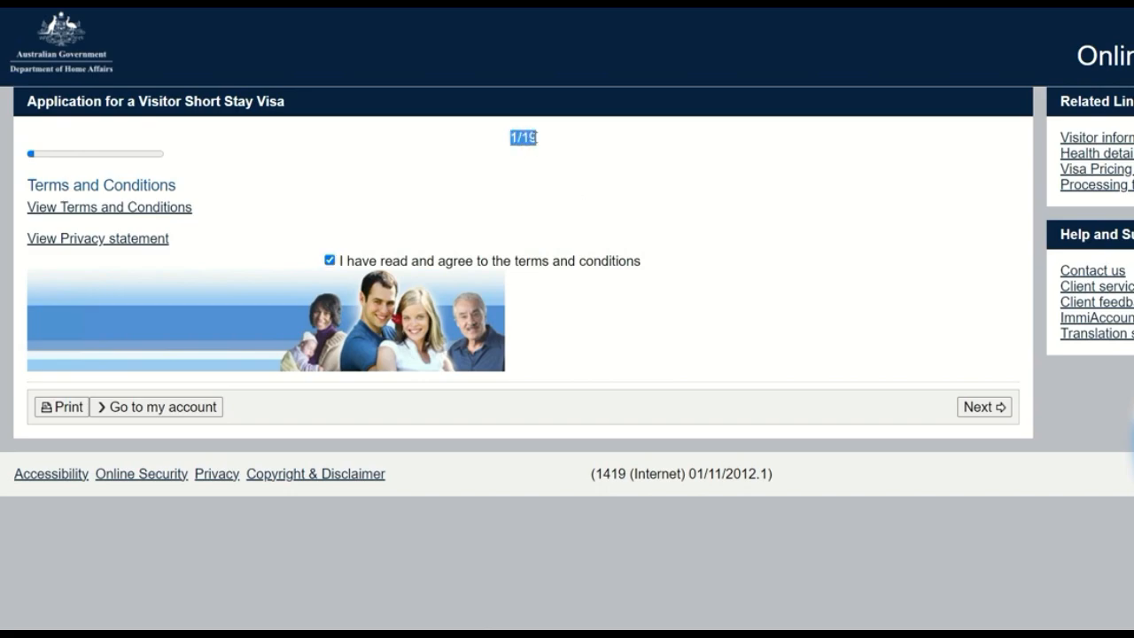
pyautogui.click(535, 144)
pyautogui.moveTo(512, 138); pyautogui.dragTo(538, 142)
pyautogui.click(539, 147)
pyautogui.click(974, 408)
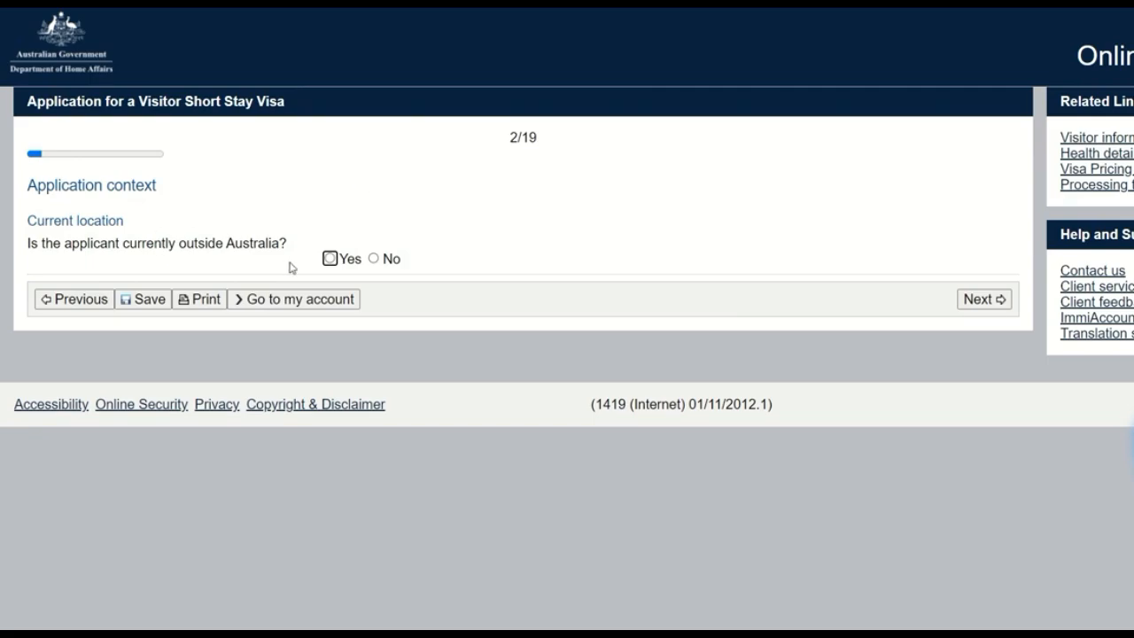
# Step: State that the applicant is outside Australia, with INDIA as the current location and Citizen as the legal status
pyautogui.click(328, 258)
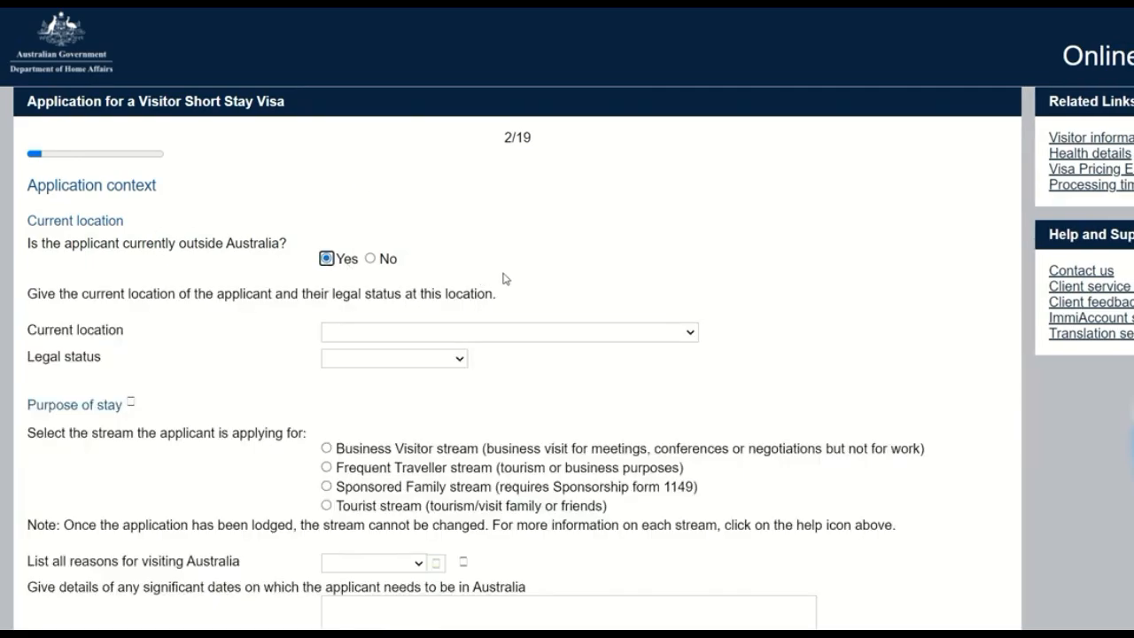
pyautogui.click(515, 335)
pyautogui.write('india')
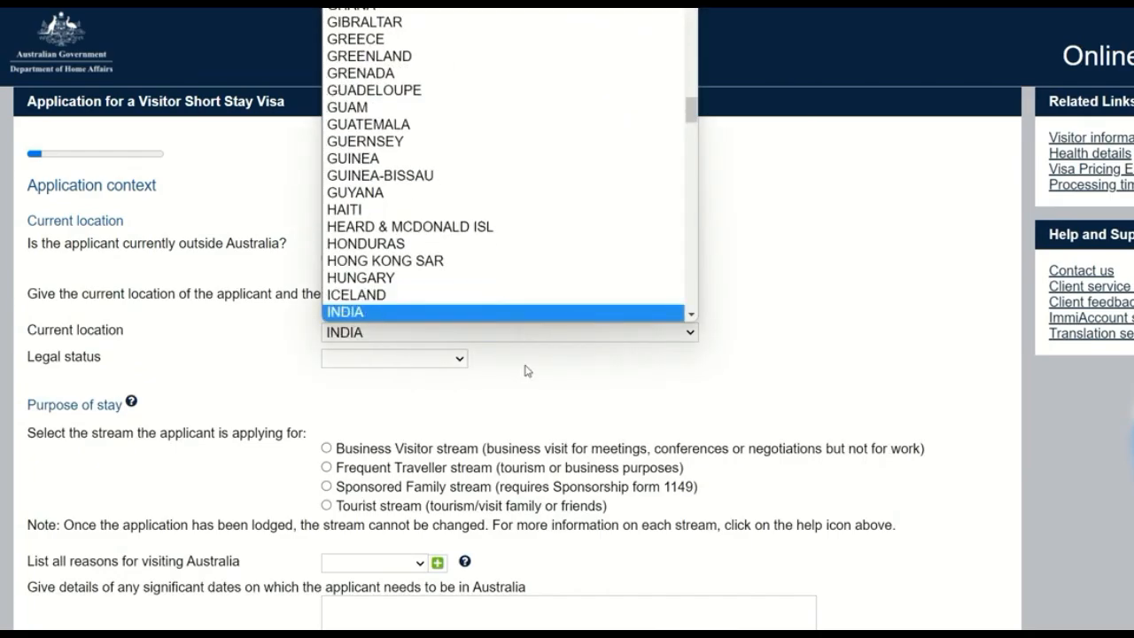
pyautogui.press('Return')
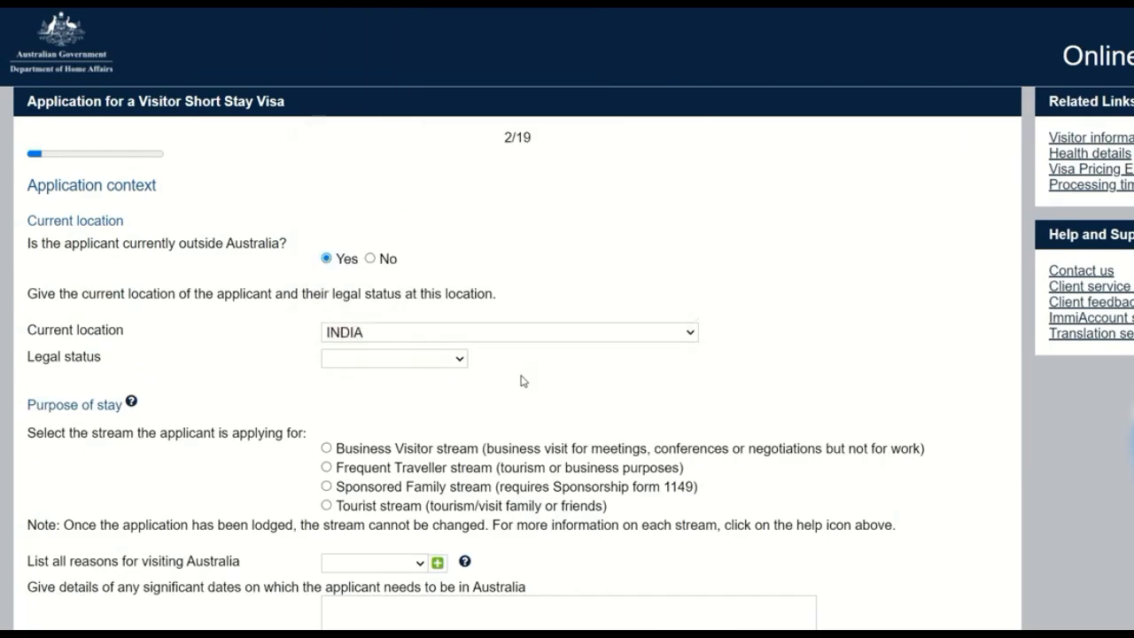
pyautogui.click(426, 363)
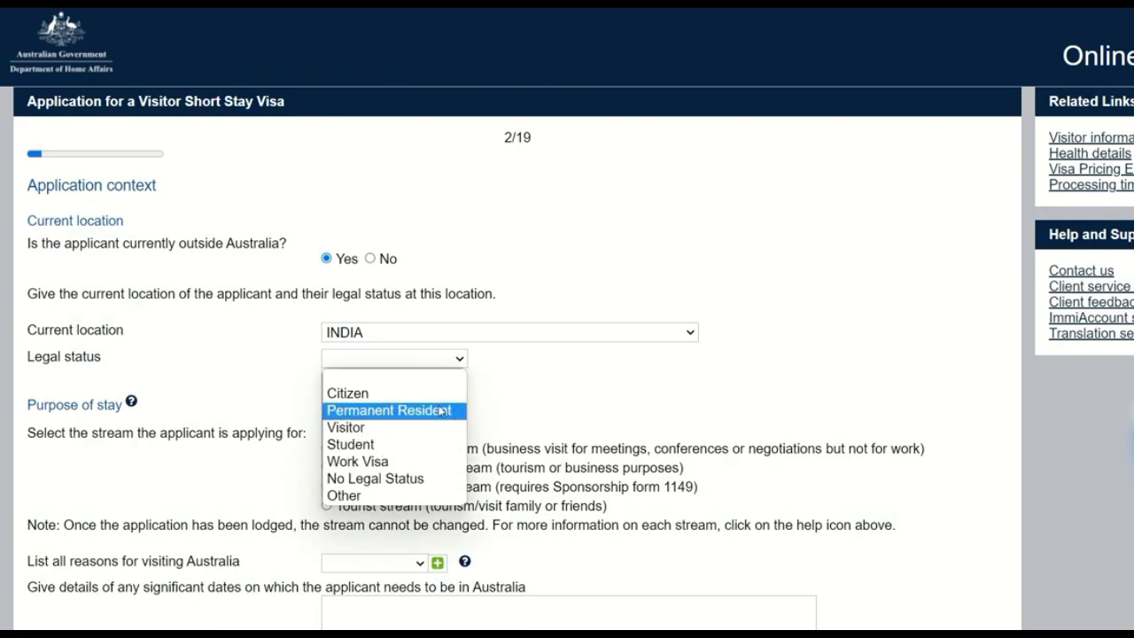
pyautogui.press('Up')
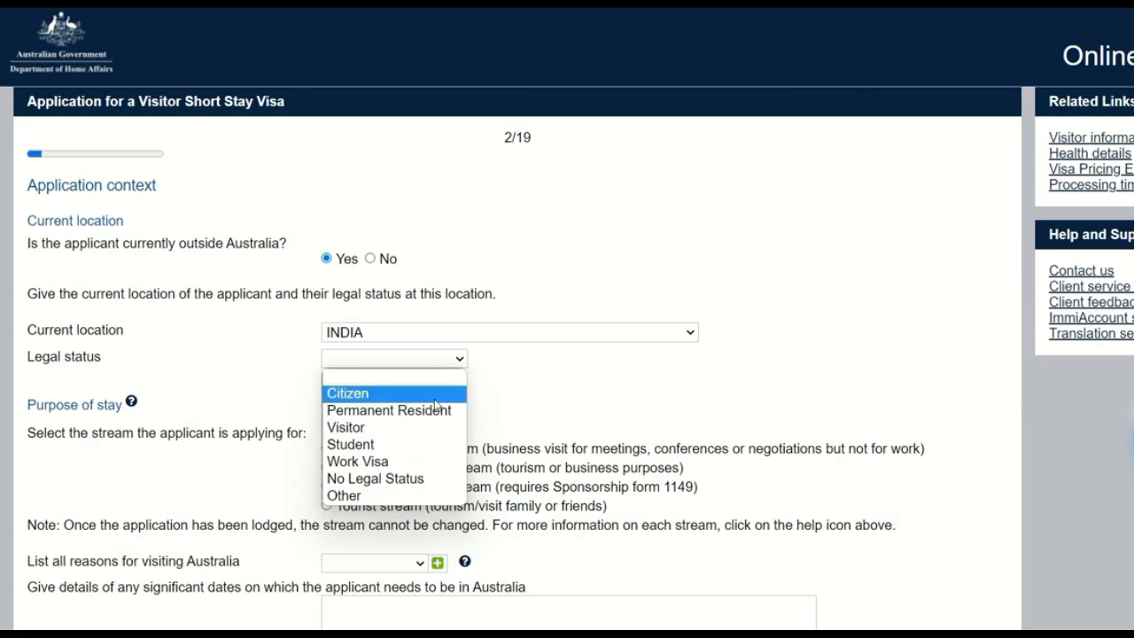
pyautogui.press('Return')
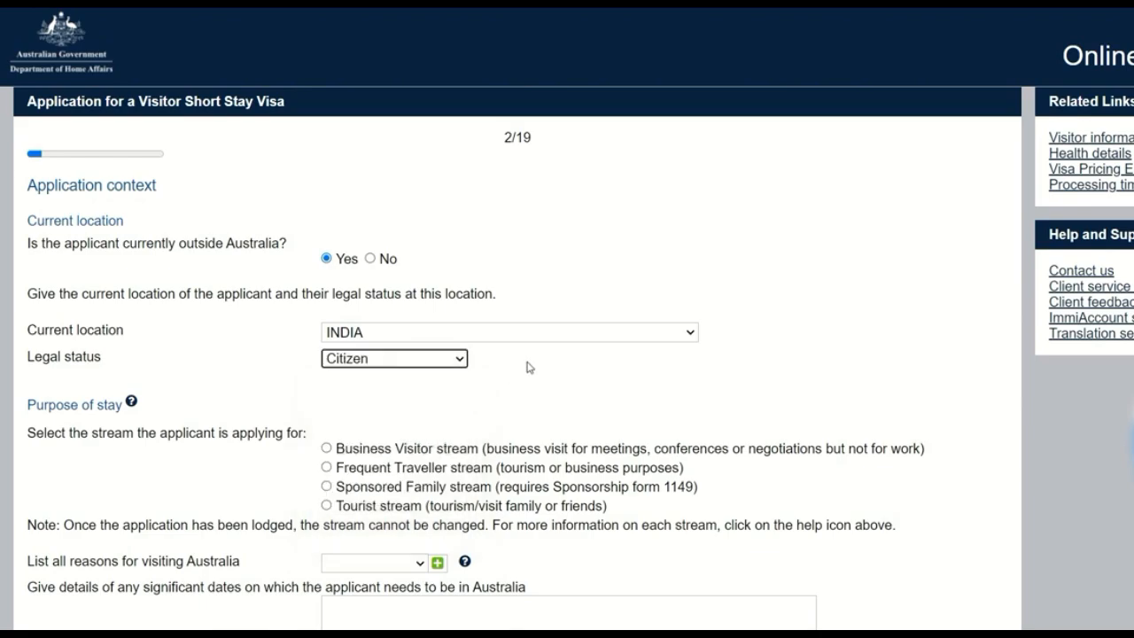
# Step: Choose the Tourist stream (tourism/visit family or friends) as the purpose of stay
pyautogui.scroll(-3, 679, 390)
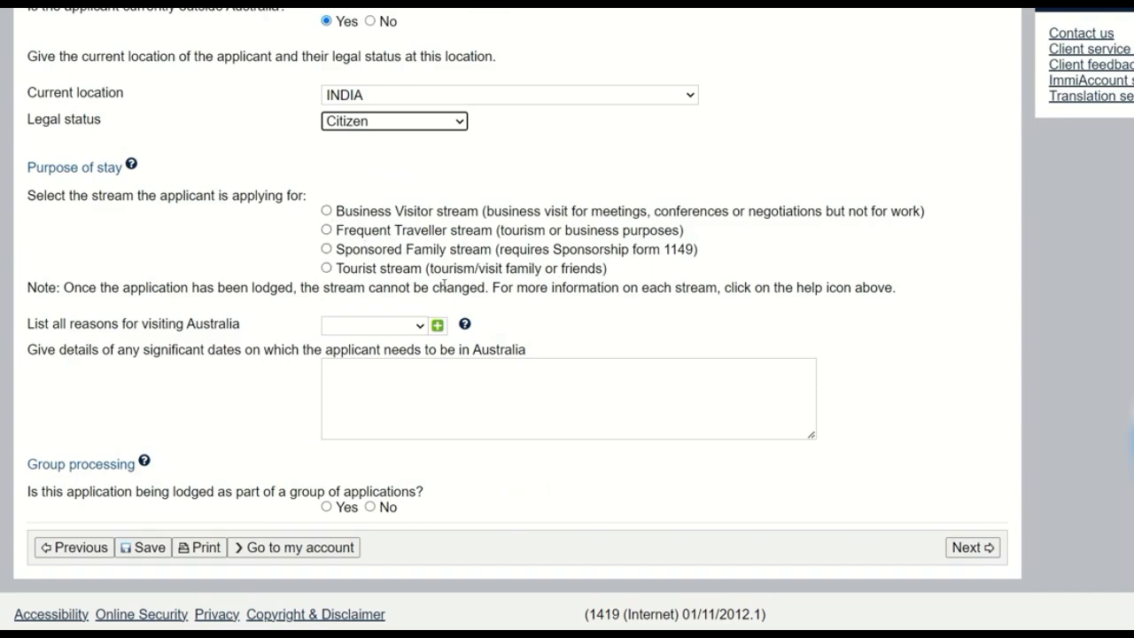
pyautogui.click(327, 250)
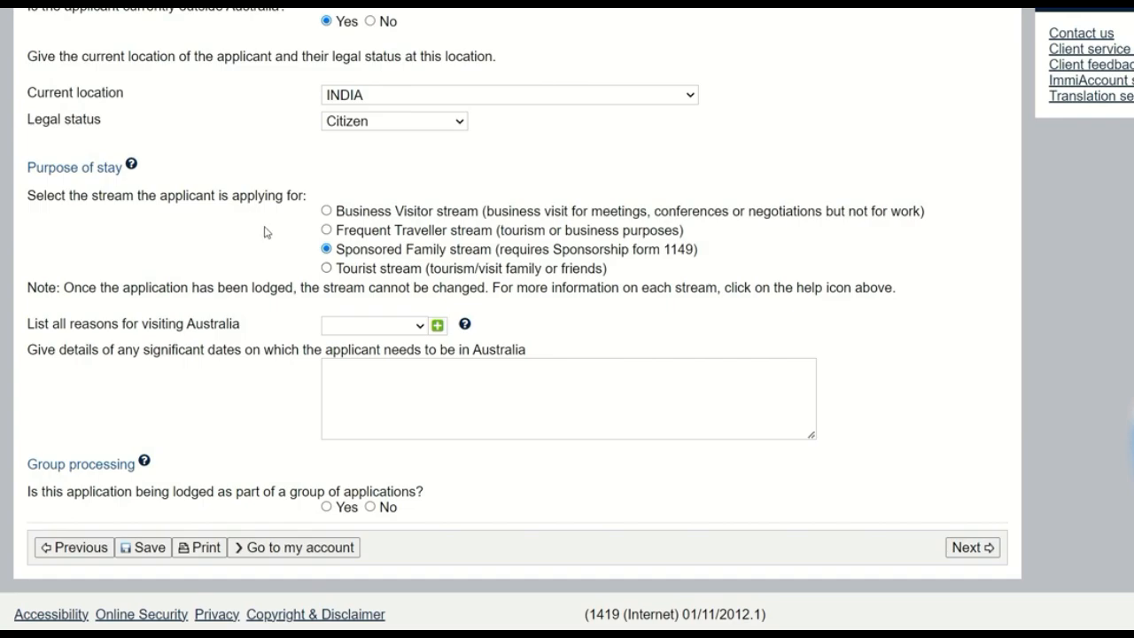
pyautogui.click(327, 268)
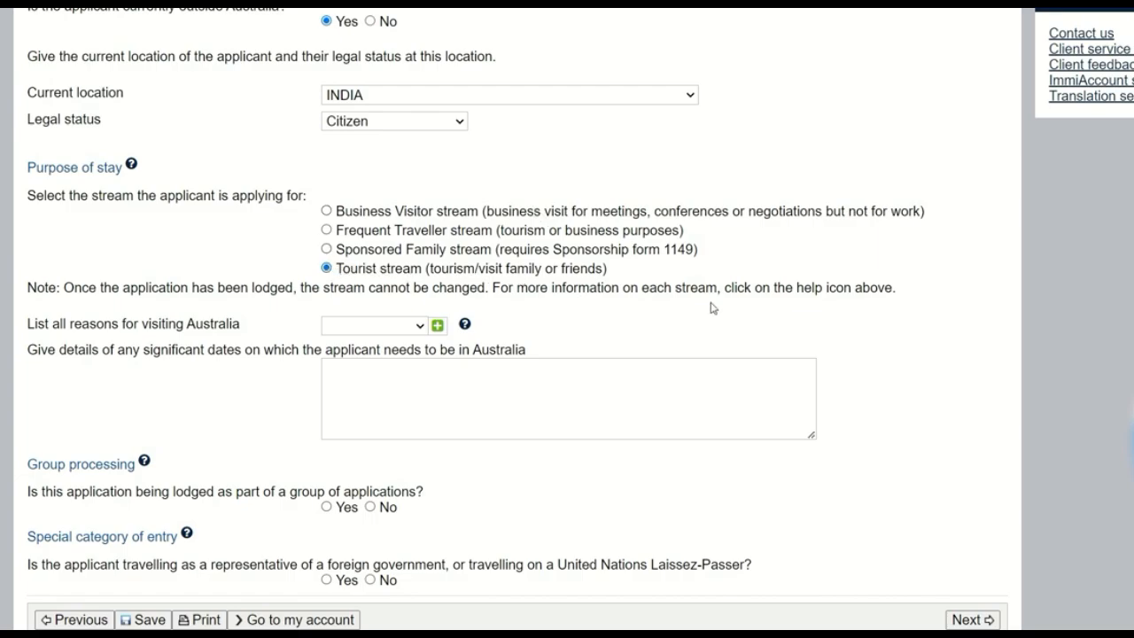
# Step: Set the reason for visiting Australia to Tourism
pyautogui.scroll(-2, 611, 274)
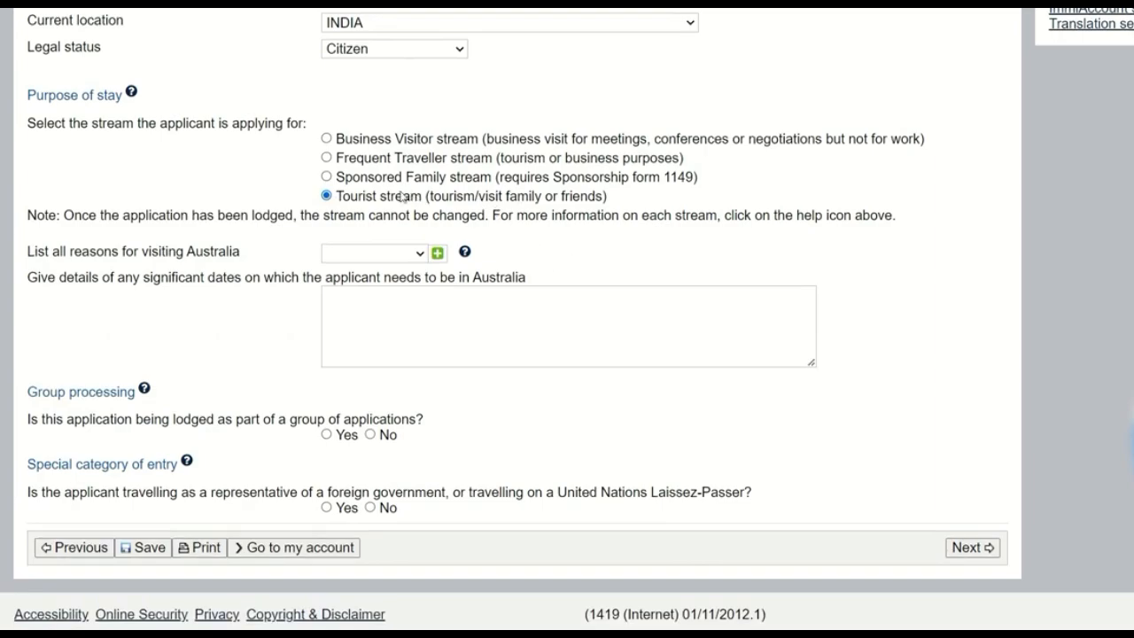
pyautogui.click(396, 255)
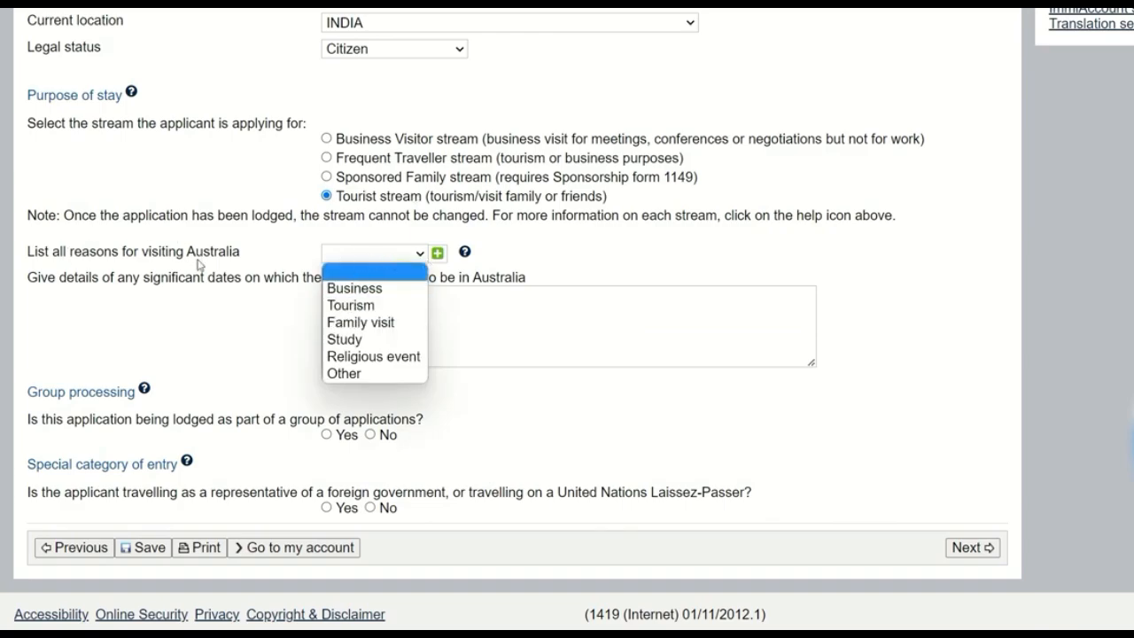
pyautogui.moveTo(31, 252); pyautogui.dragTo(273, 255)
pyautogui.click(310, 257)
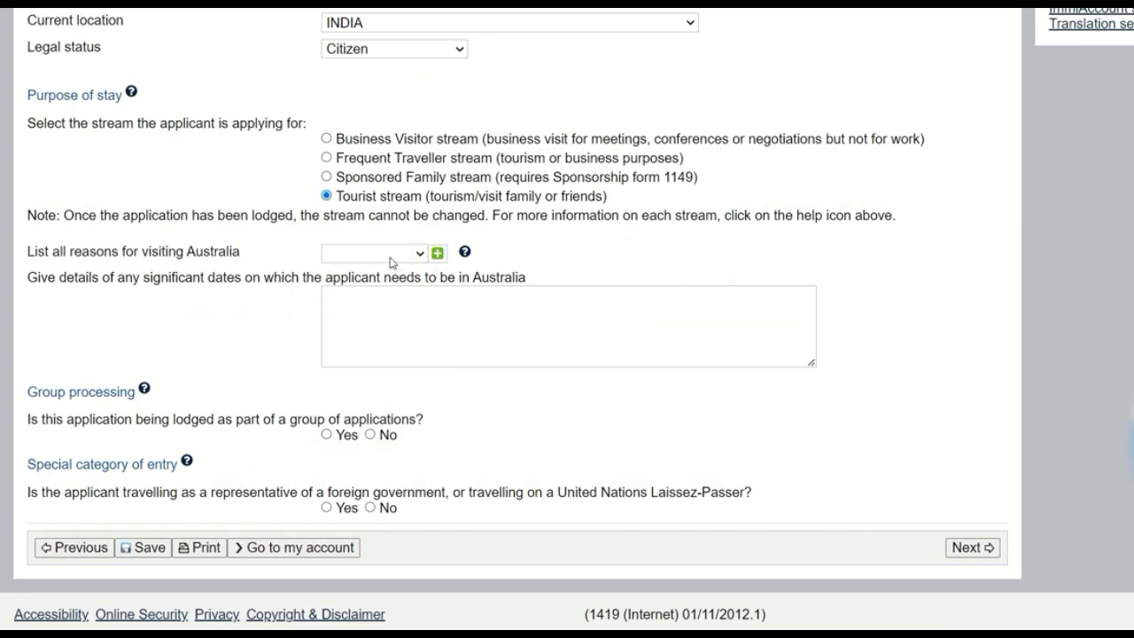
pyautogui.click(397, 262)
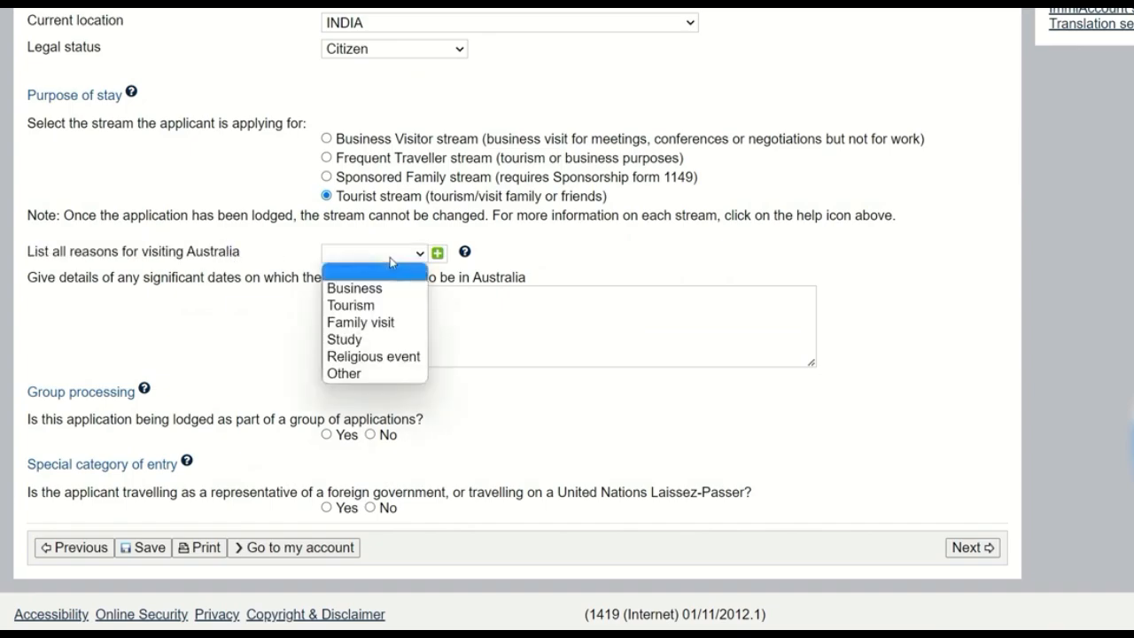
pyautogui.click(382, 308)
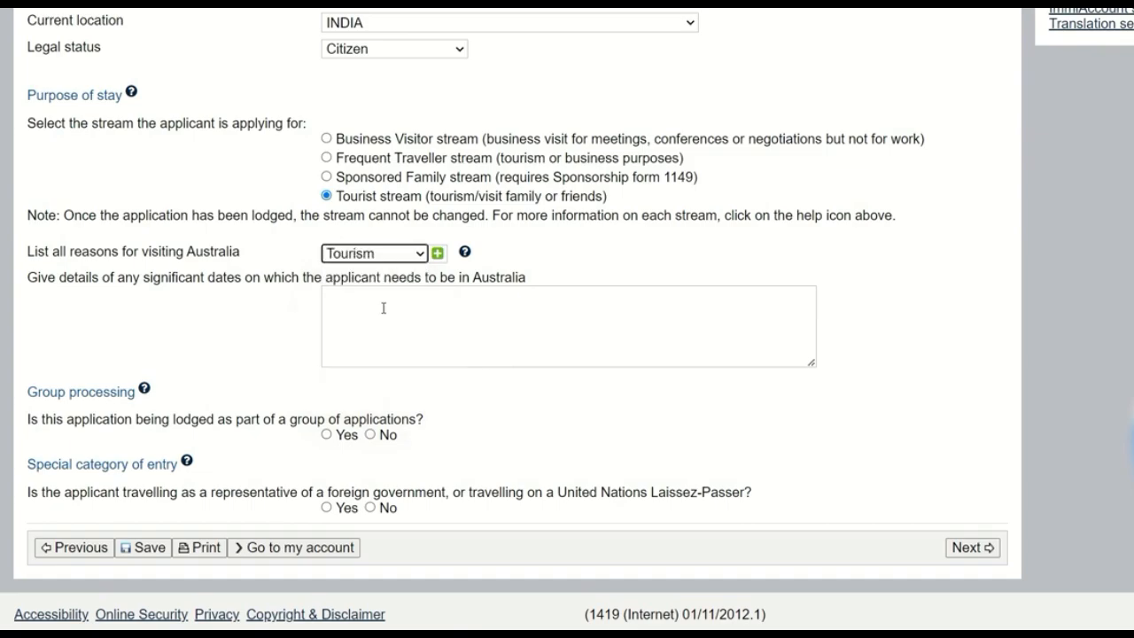
# Step: Try Family visit as the reason for visiting Australia and switch back to Tourism
pyautogui.click(385, 256)
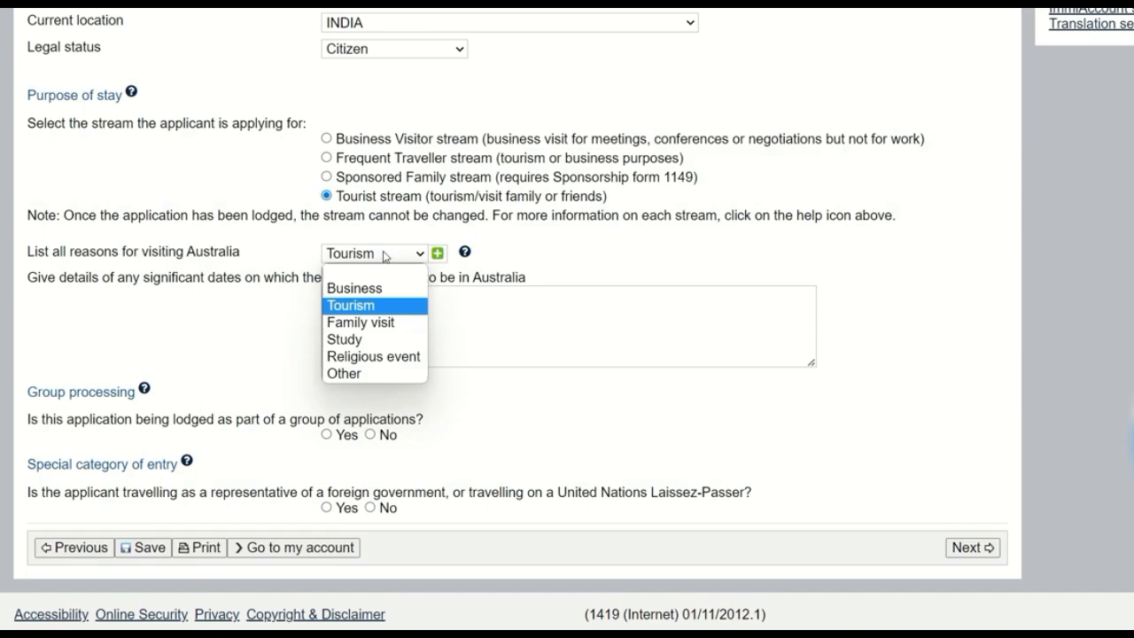
pyautogui.click(381, 324)
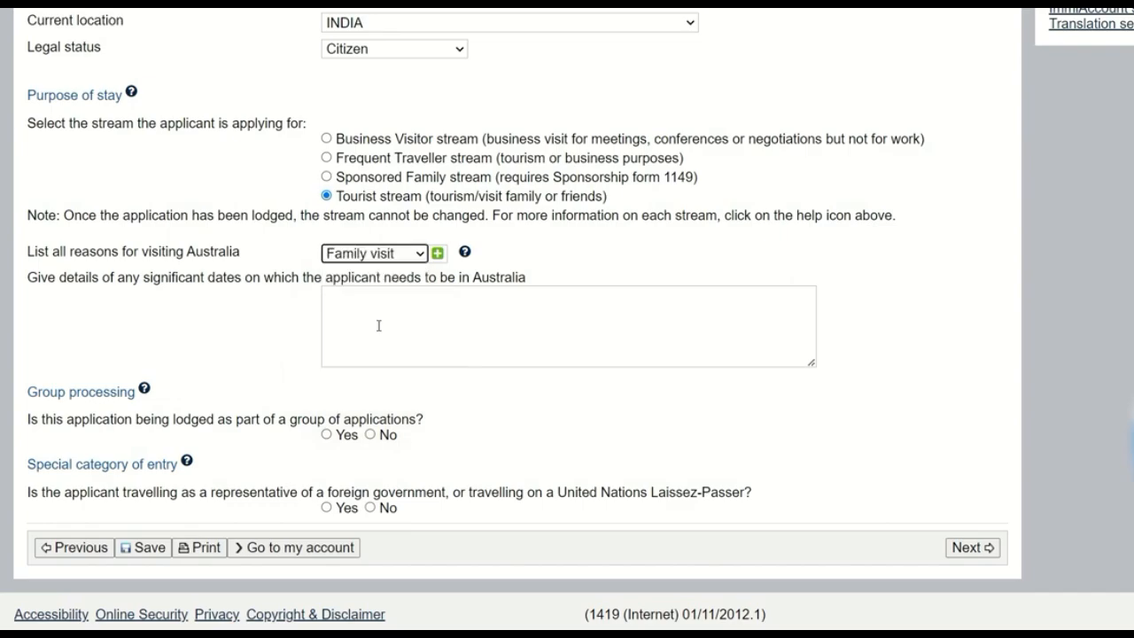
pyautogui.click(386, 257)
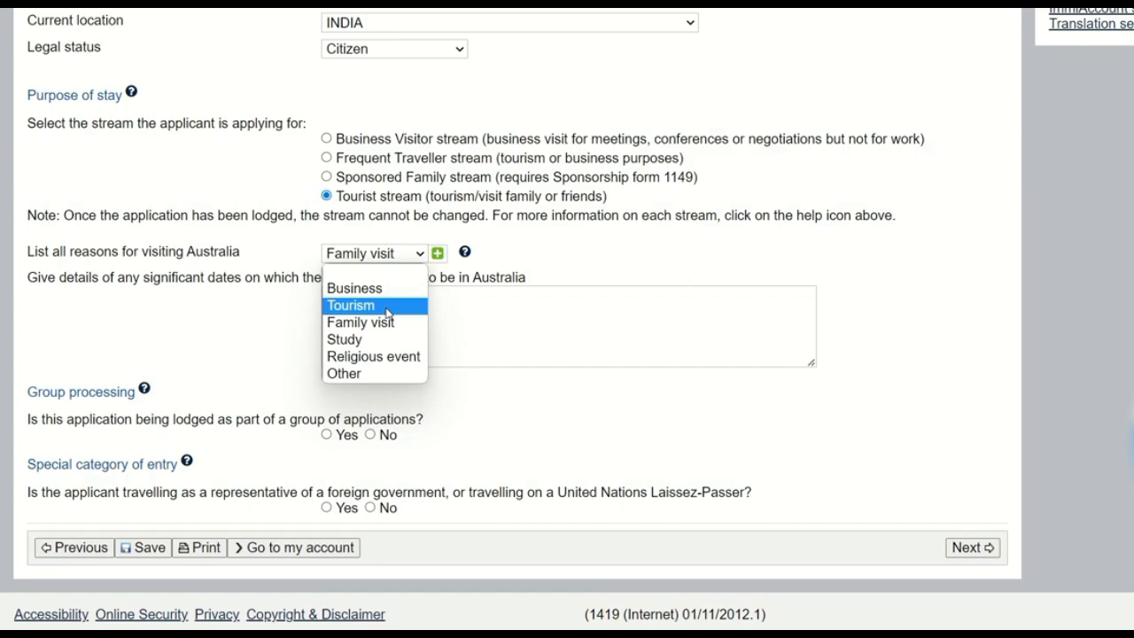
pyautogui.click(387, 306)
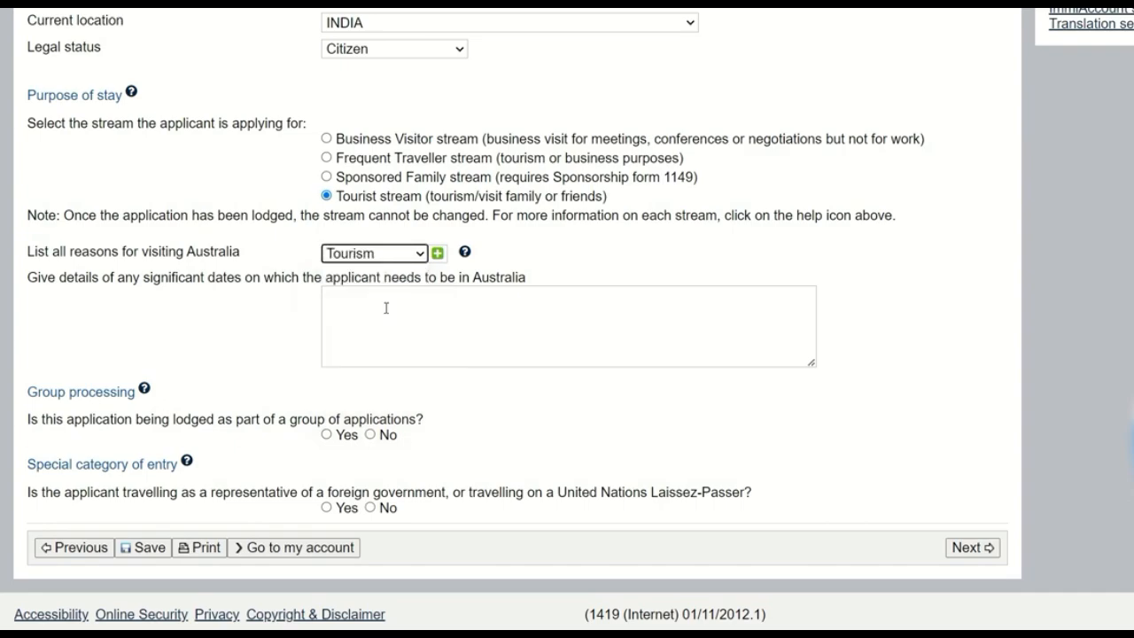
# Step: Fill in the significant dates details with "I want to visit Australia from 1st of April to 15th of April 2023."
pyautogui.click(400, 322)
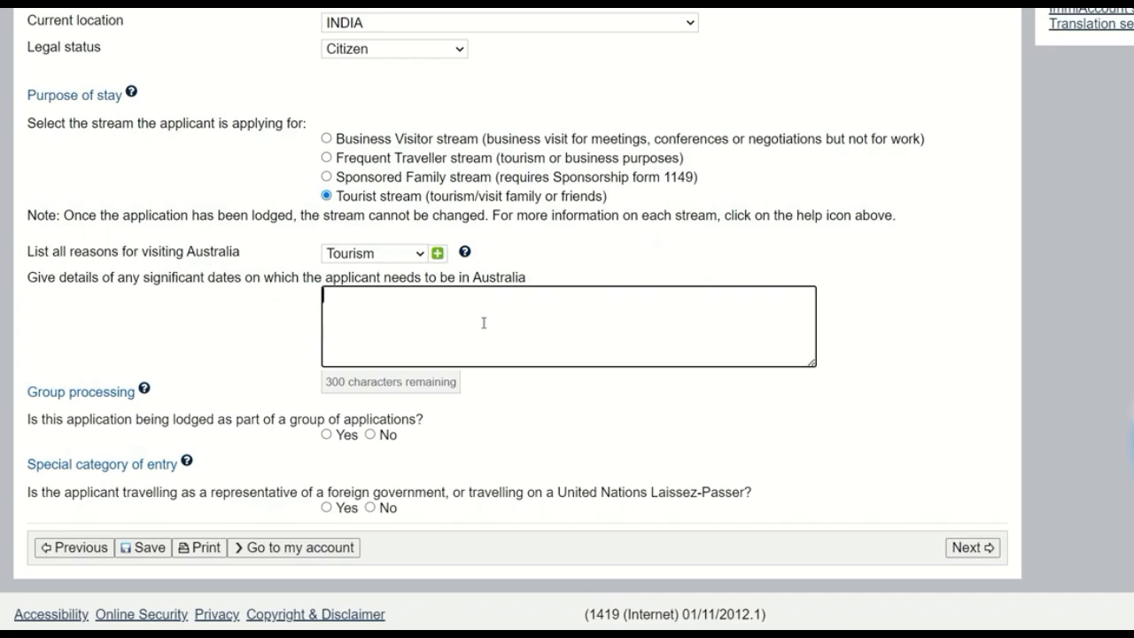
pyautogui.write('I want to visit Austral')
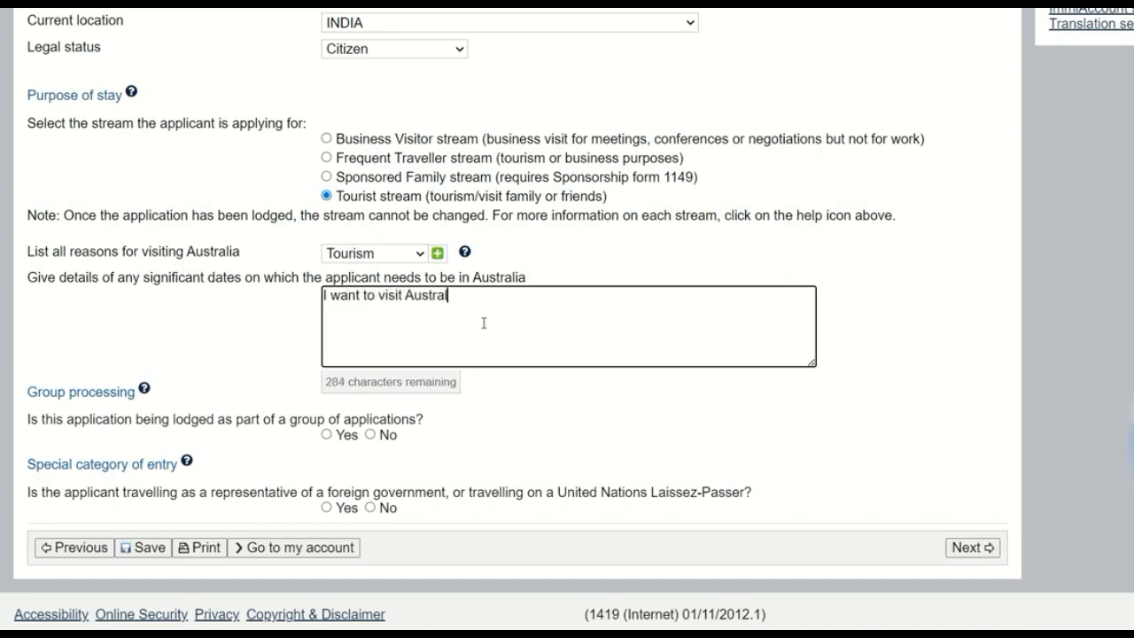
pyautogui.write('ia from 1st of A')
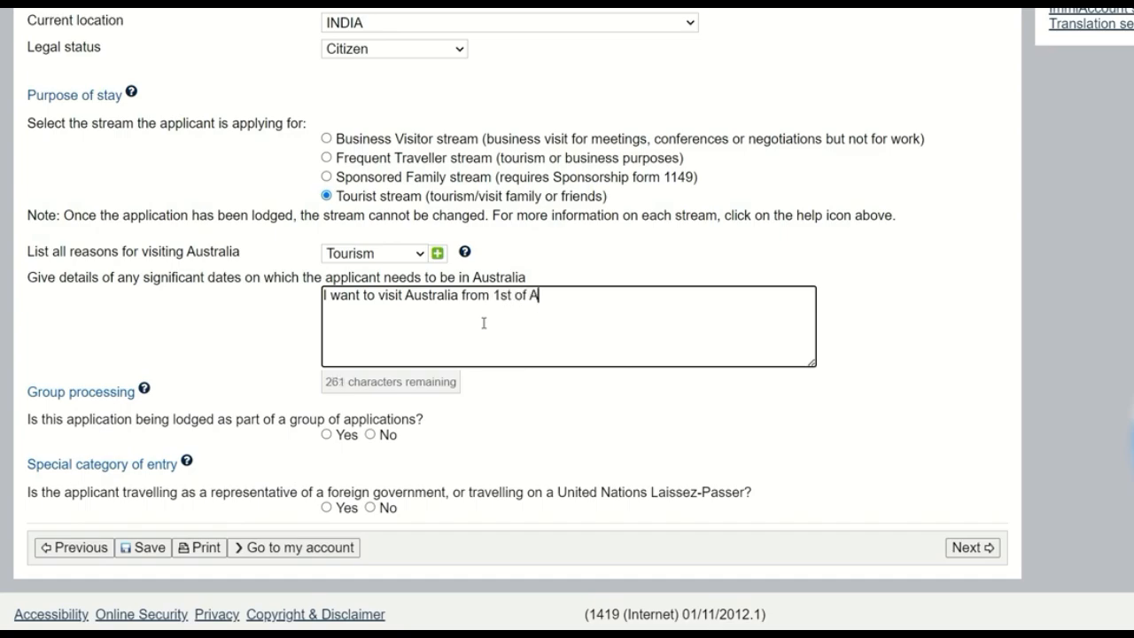
pyautogui.write('pril to 15th of Ap')
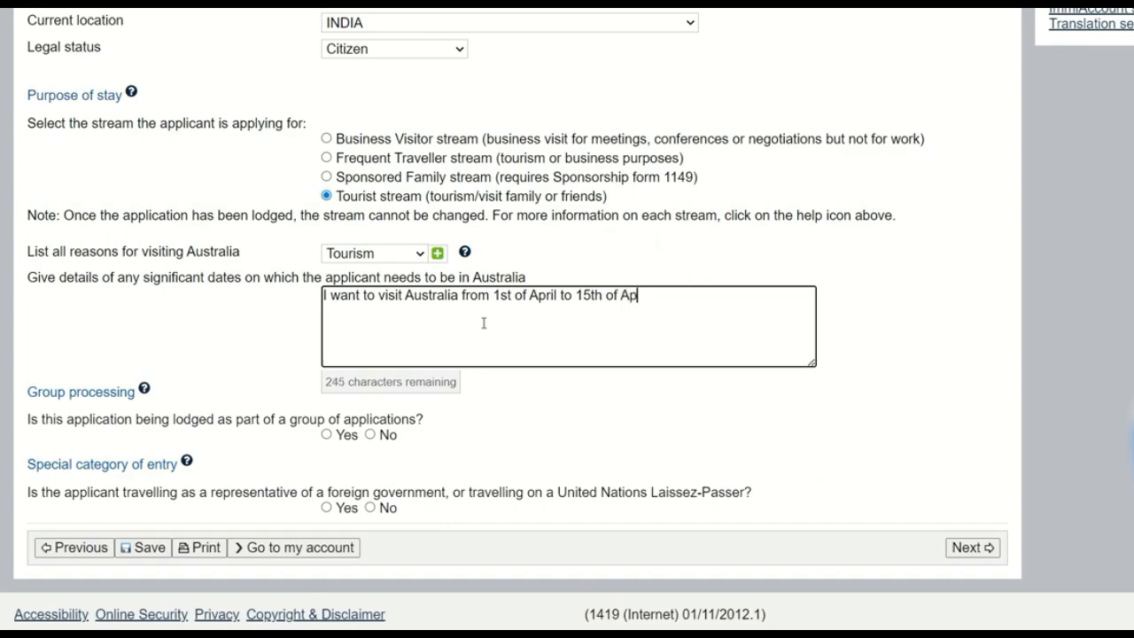
pyautogui.write('ril 2023.')
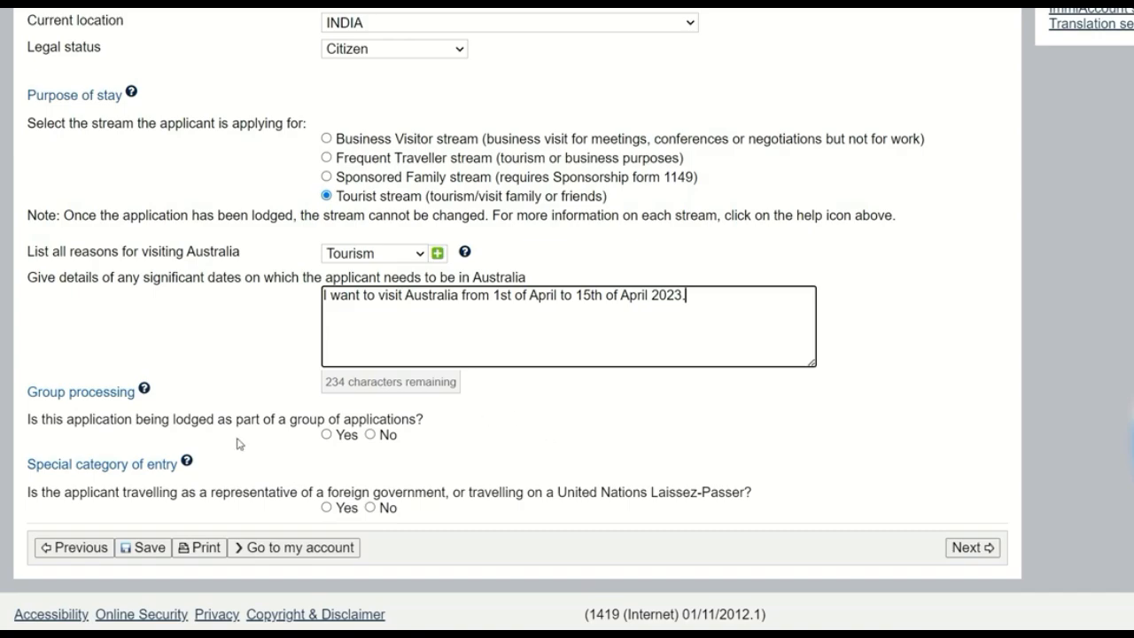
# Step: Answer No to both group processing and special category of entry, and continue to the applicant page
pyautogui.click(371, 435)
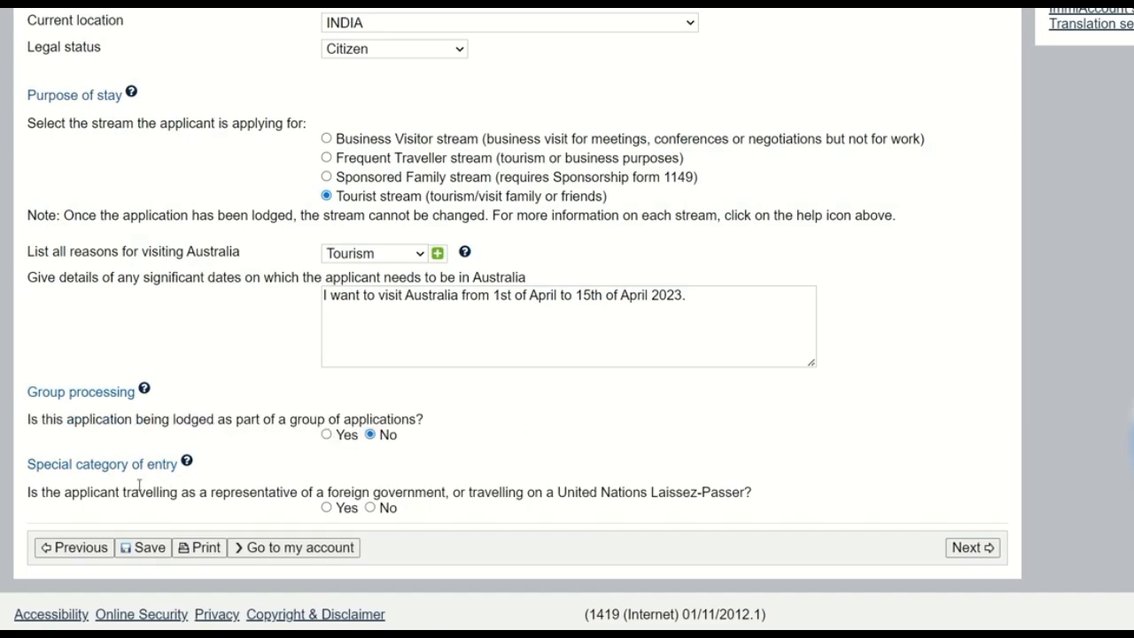
pyautogui.click(370, 508)
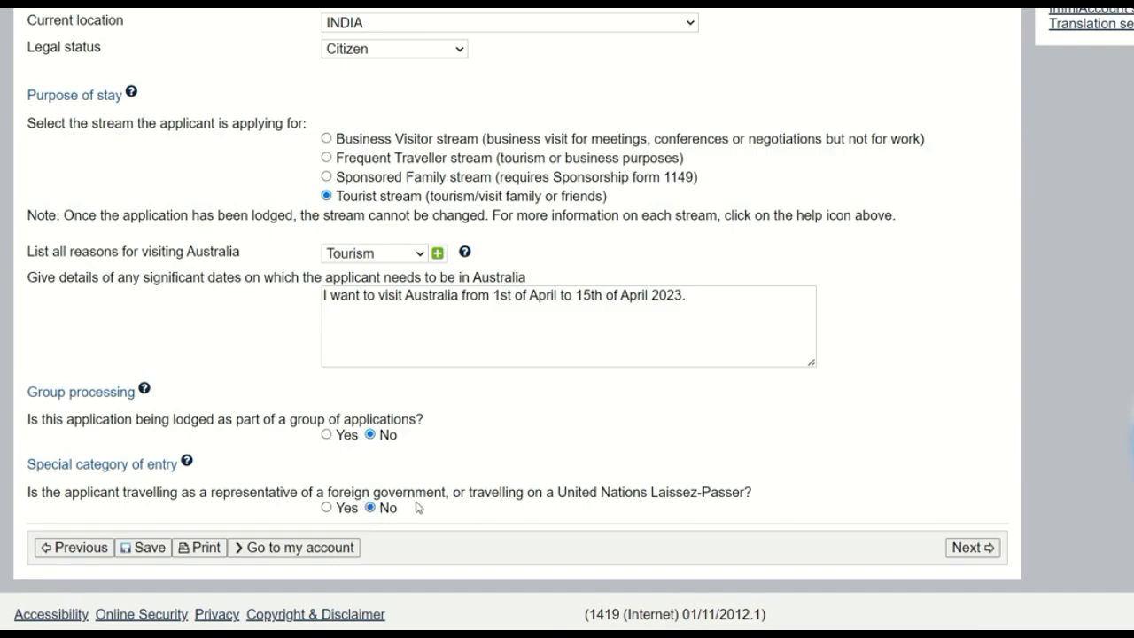
pyautogui.click(986, 550)
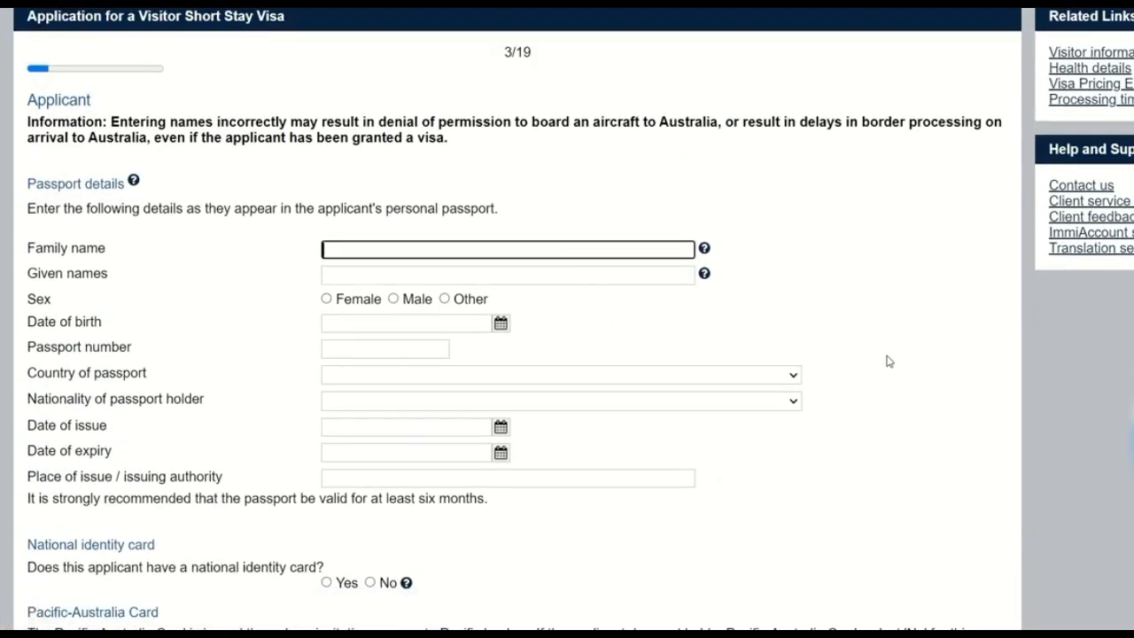
# Step: Enter the applicant's family name and given names in the passport details
pyautogui.write('CITIZEN')
pyautogui.press('Tab')
pyautogui.press('Tab')
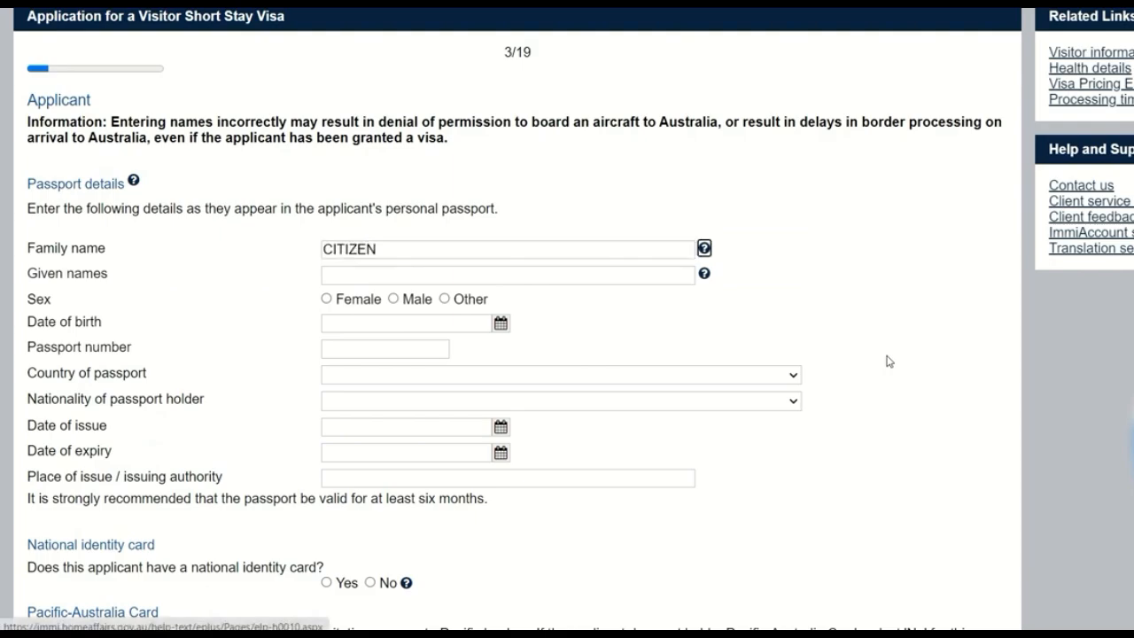
pyautogui.write('JOHN')
pyautogui.press('Tab')
pyautogui.press('Tab')
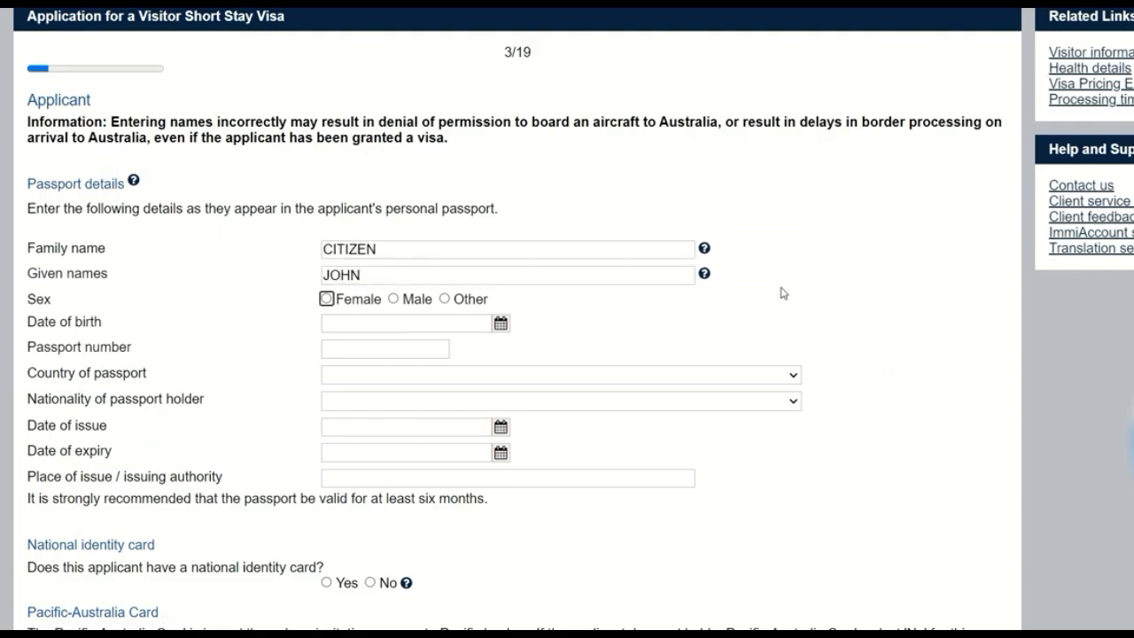
# Step: Set the applicant's sex to Male and enter the date of birth in the passport details
pyautogui.click(394, 298)
pyautogui.click(394, 316)
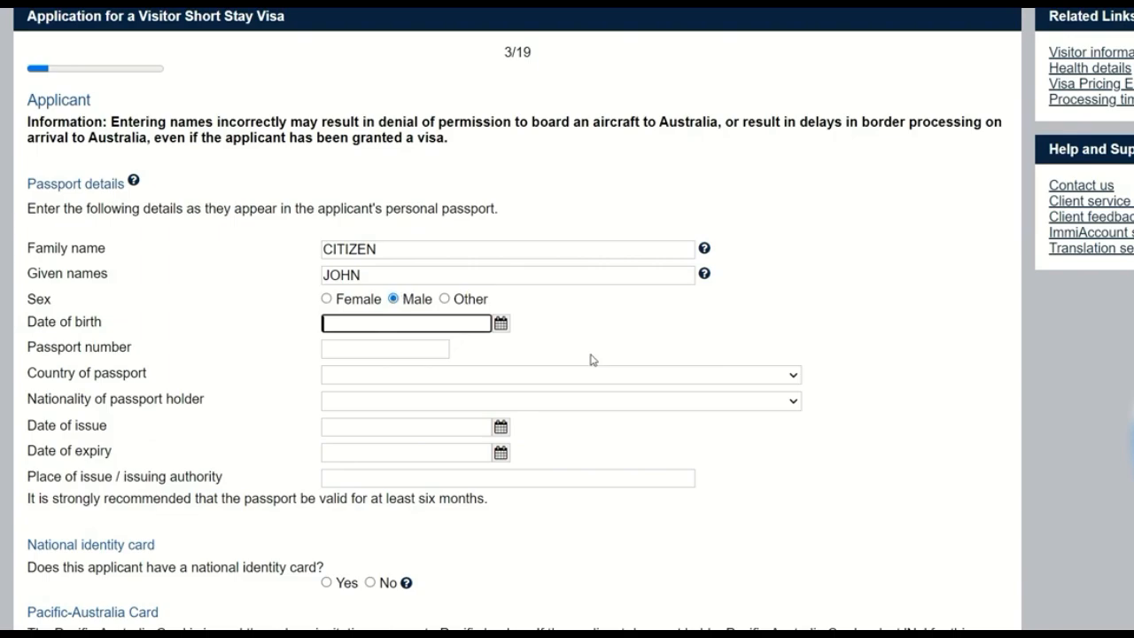
pyautogui.write('01/01/199')
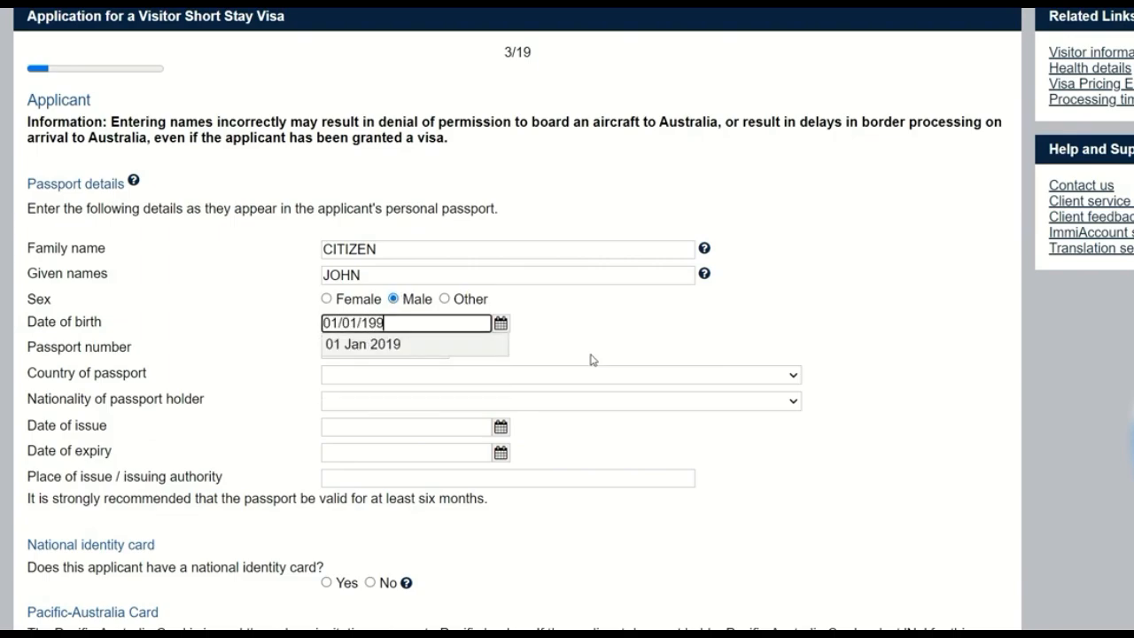
pyautogui.write('0')
pyautogui.press('Down')
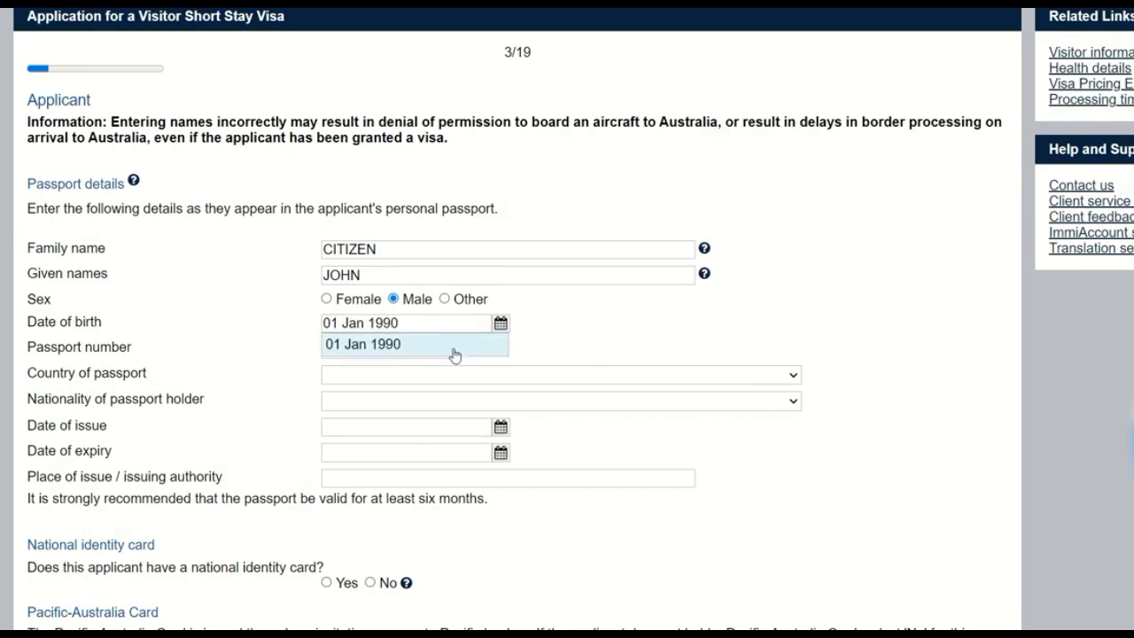
pyautogui.press('Return')
pyautogui.press('Tab')
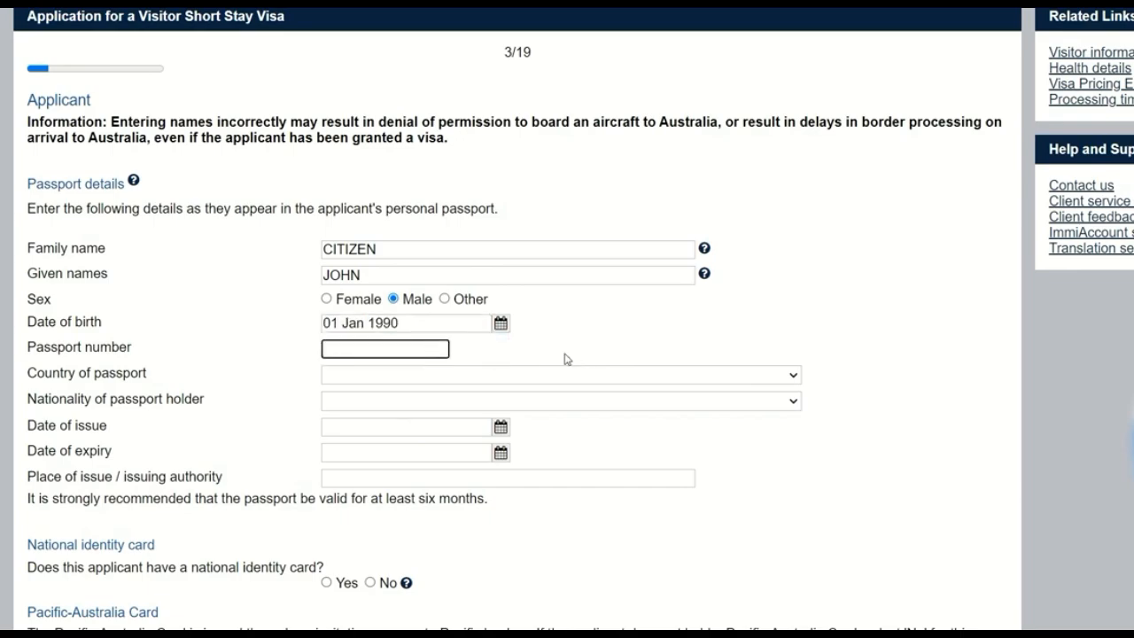
# Step: Enter the passport number and set both the country of passport and the holder's nationality to INDIA - IND
pyautogui.press('Tab')
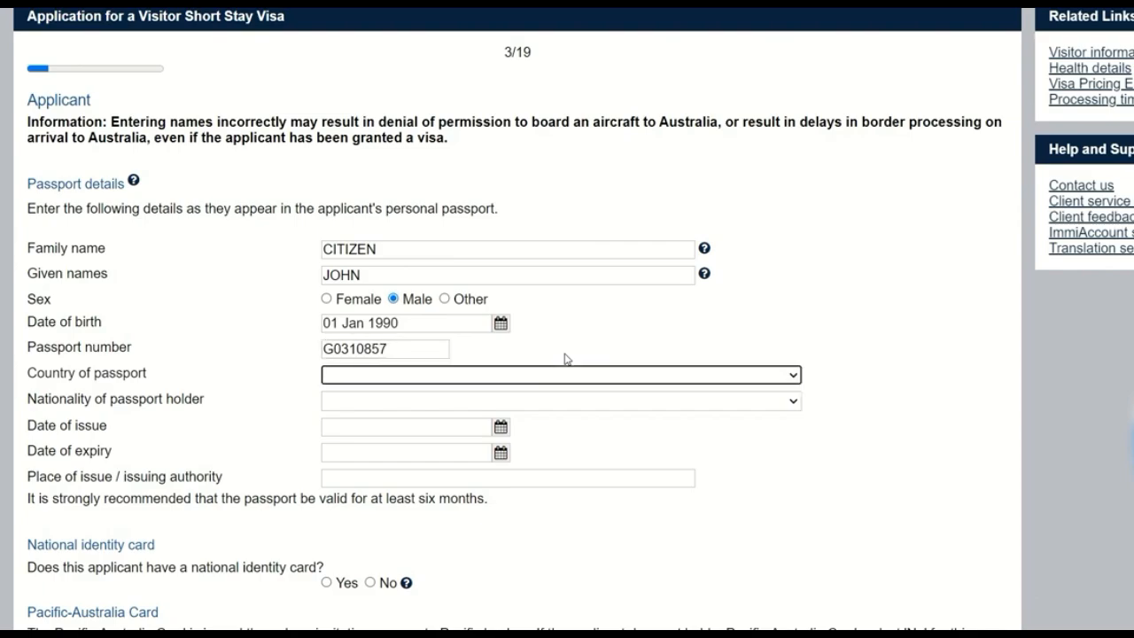
pyautogui.write('in')
pyautogui.press('Tab')
pyautogui.write('in')
pyautogui.press('Tab')
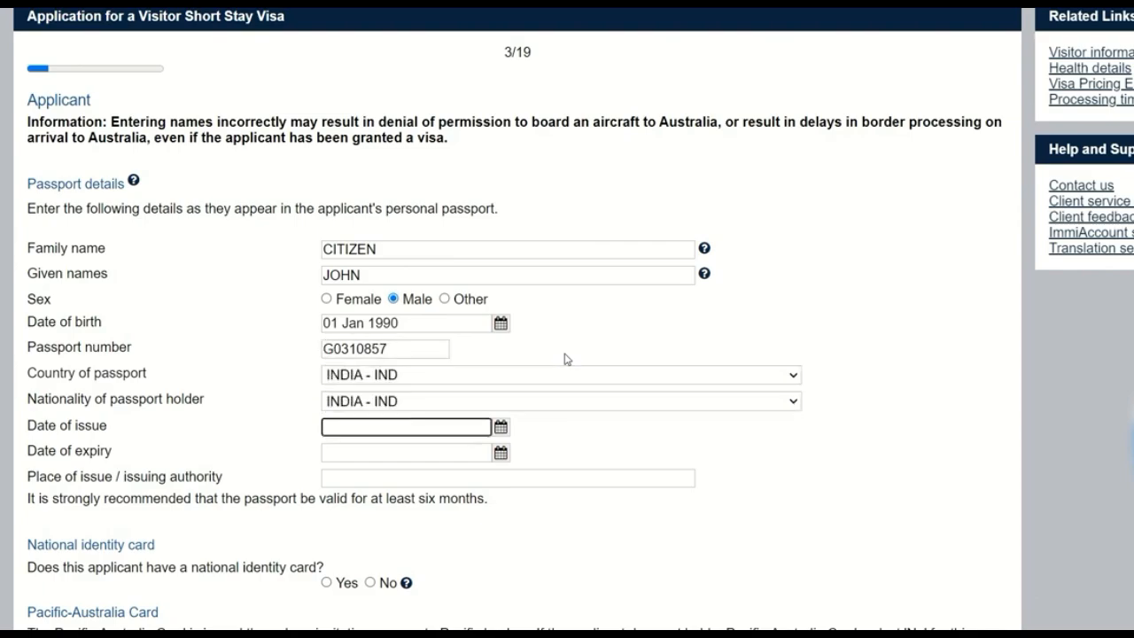
# Step: Set the passport's date of issue to 01 Jan 2020 and date of expiry to 01 Jan 2030
pyautogui.write('01/01/')
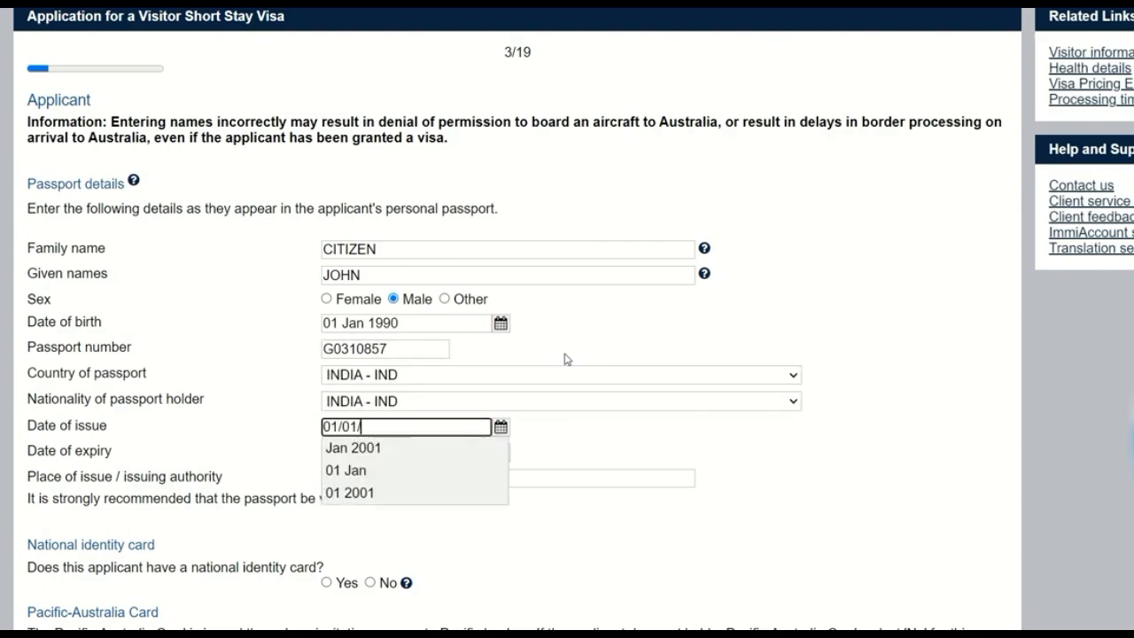
pyautogui.write('2020')
pyautogui.press('Down')
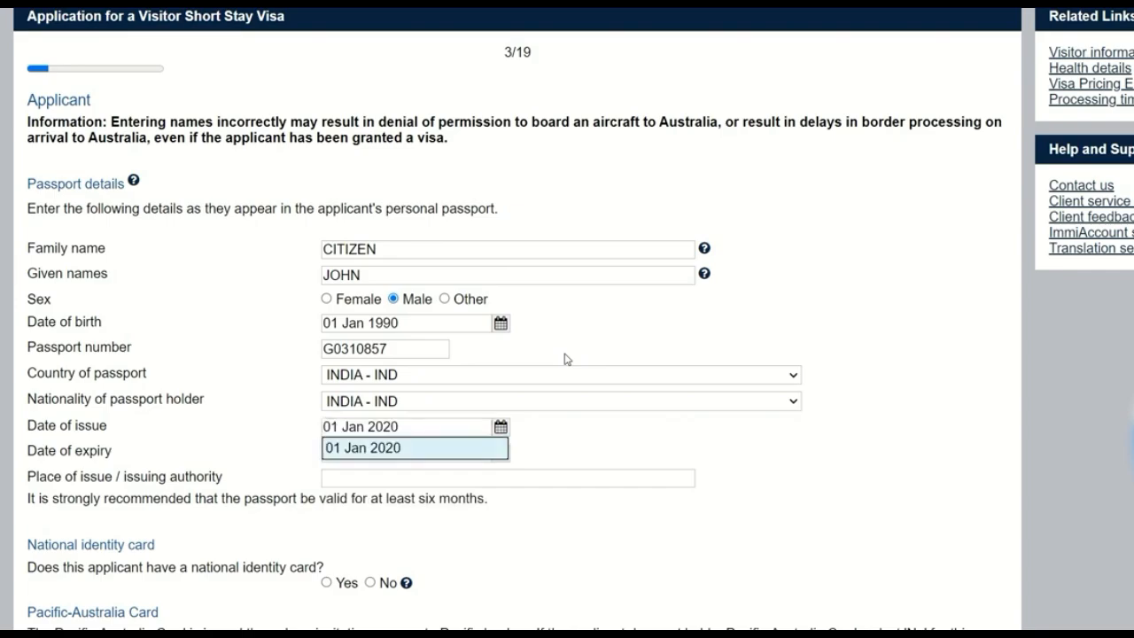
pyautogui.press('Tab')
pyautogui.write('01/')
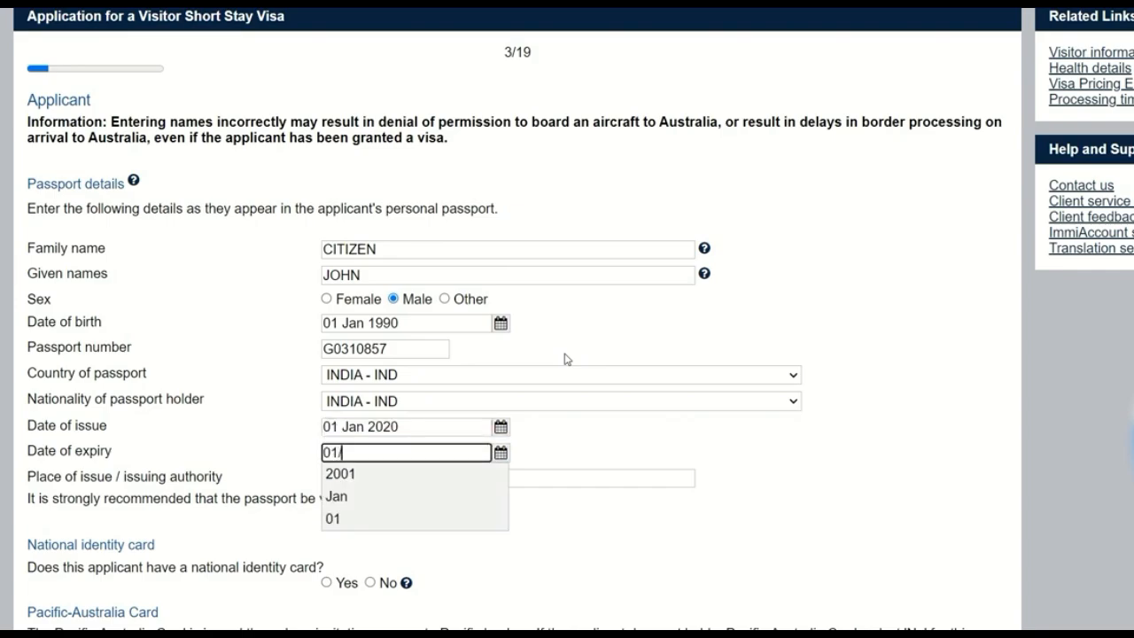
pyautogui.write('01/2030')
pyautogui.press('Down')
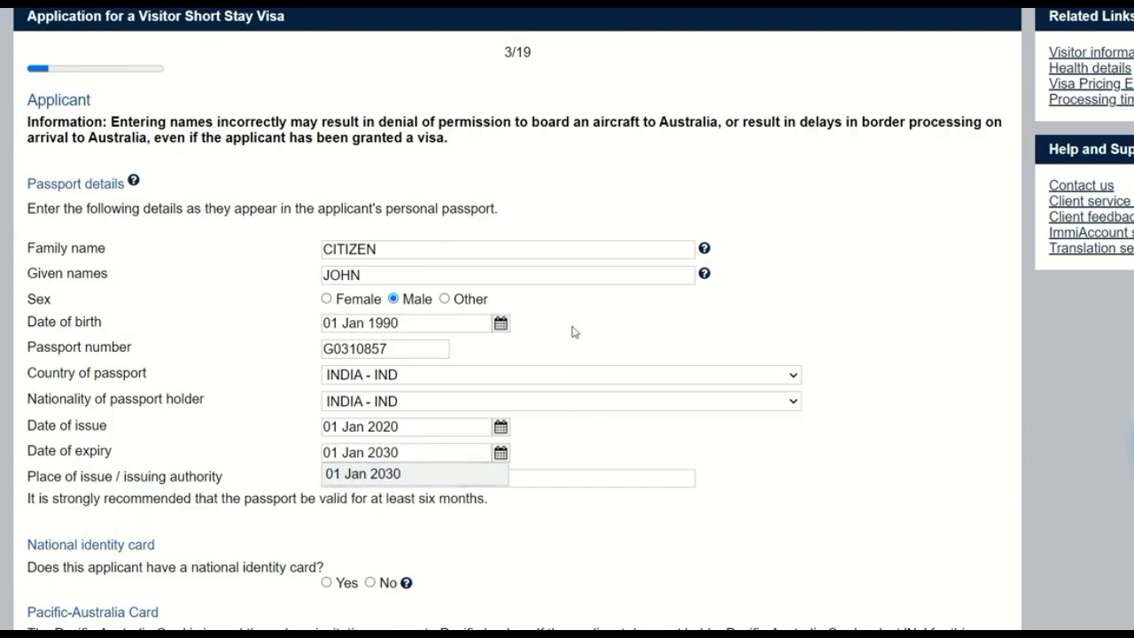
# Step: Enter CHANDIGARH as the passport's place of issue / issuing authority
pyautogui.scroll(-1, 611, 429)
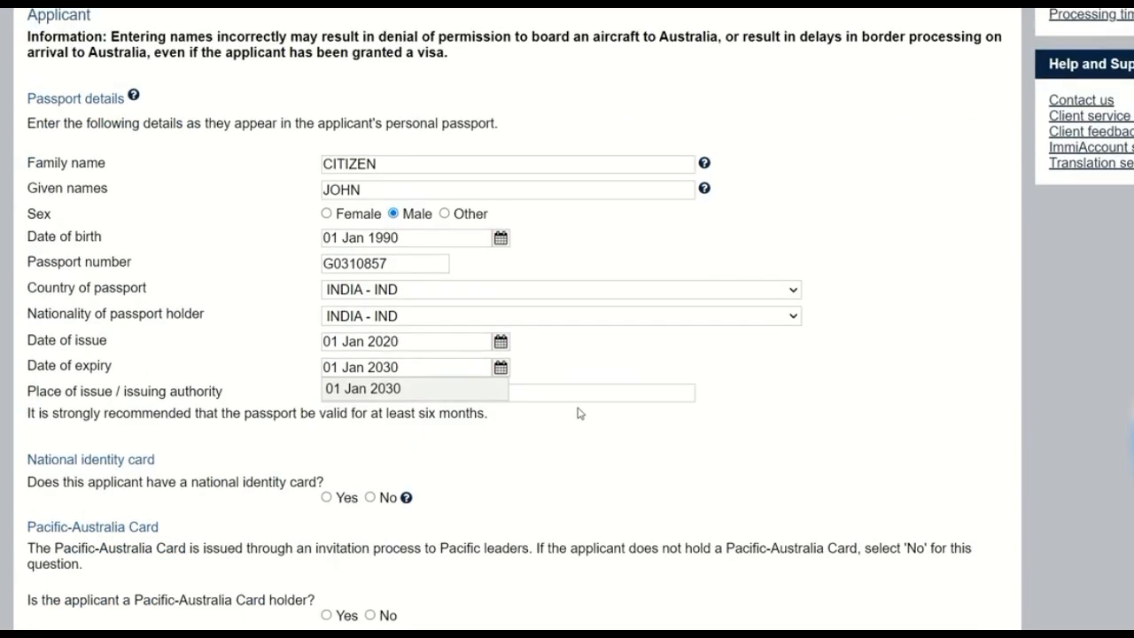
pyautogui.click(578, 397)
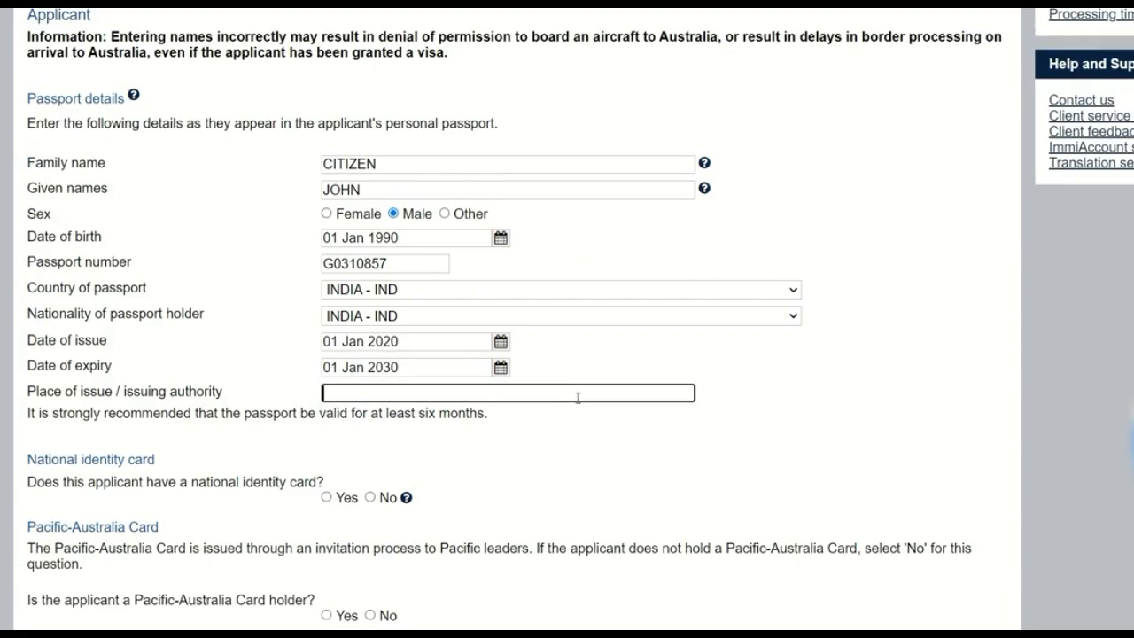
pyautogui.write('CHANDIGARH')
# Step: Answer the national identity card question with Yes, trying No and switching back to Yes
pyautogui.scroll(-2, 437, 441)
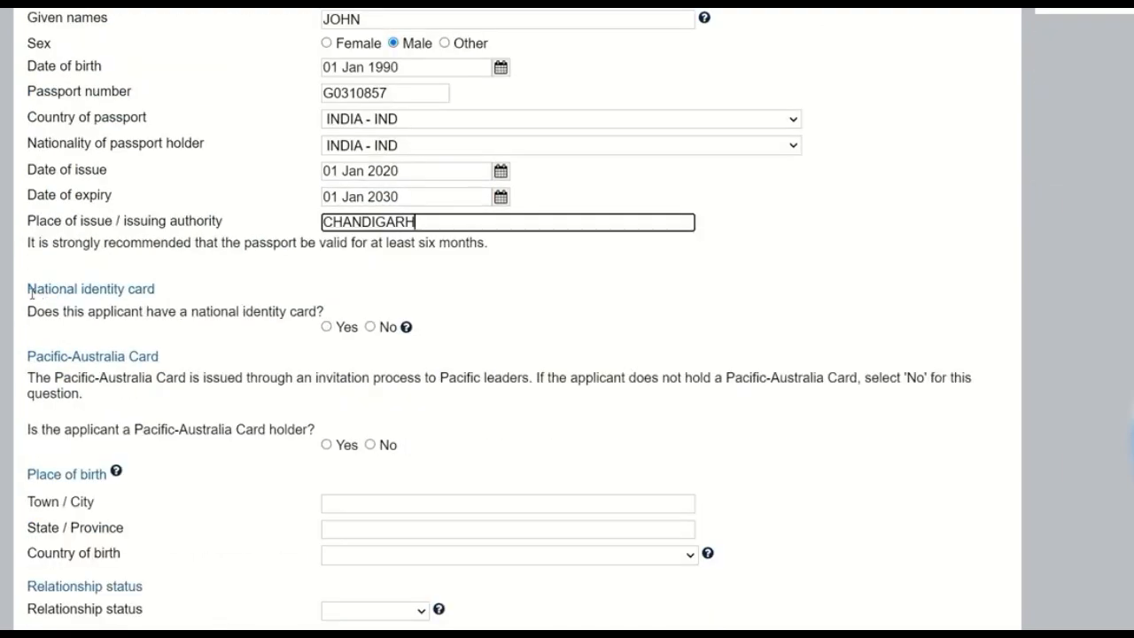
pyautogui.moveTo(28, 290); pyautogui.dragTo(167, 291)
pyautogui.click(168, 291)
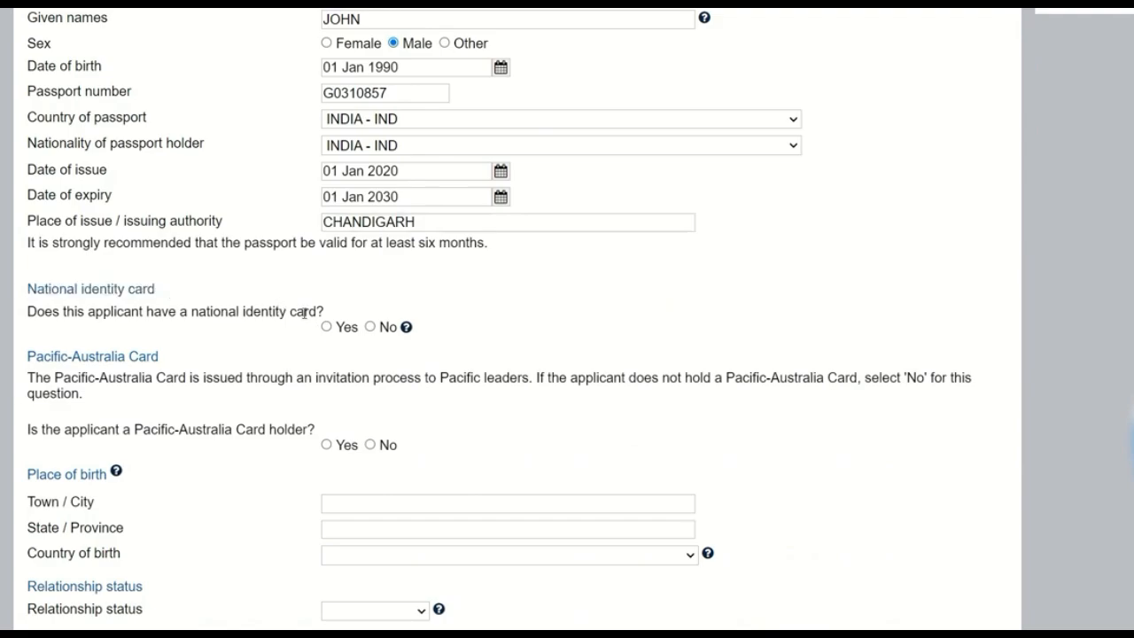
pyautogui.click(327, 328)
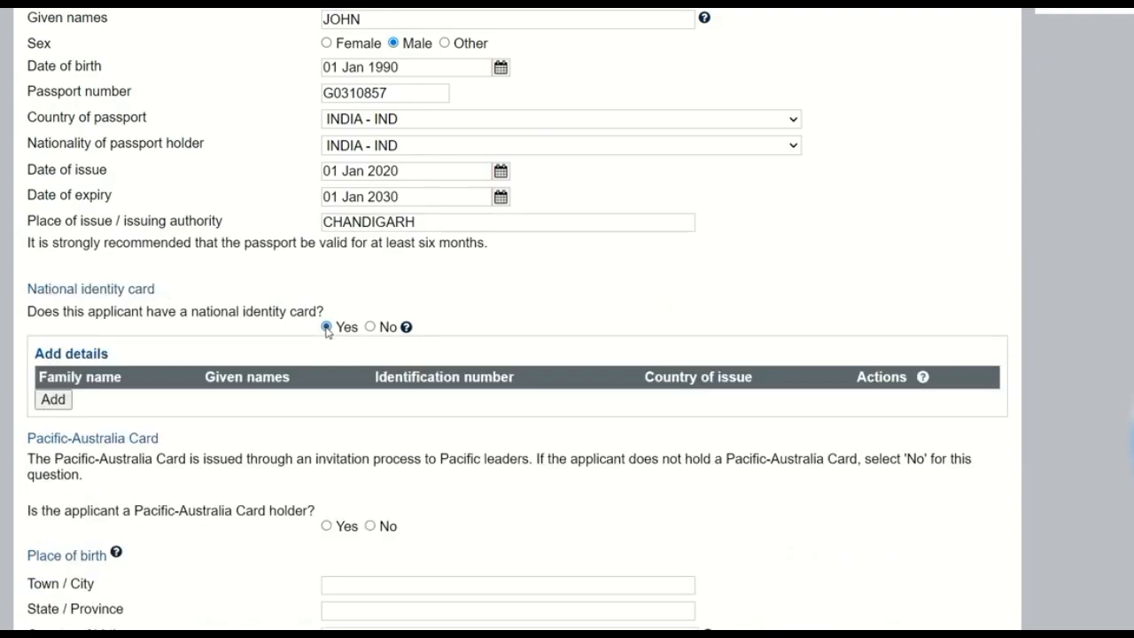
pyautogui.click(370, 327)
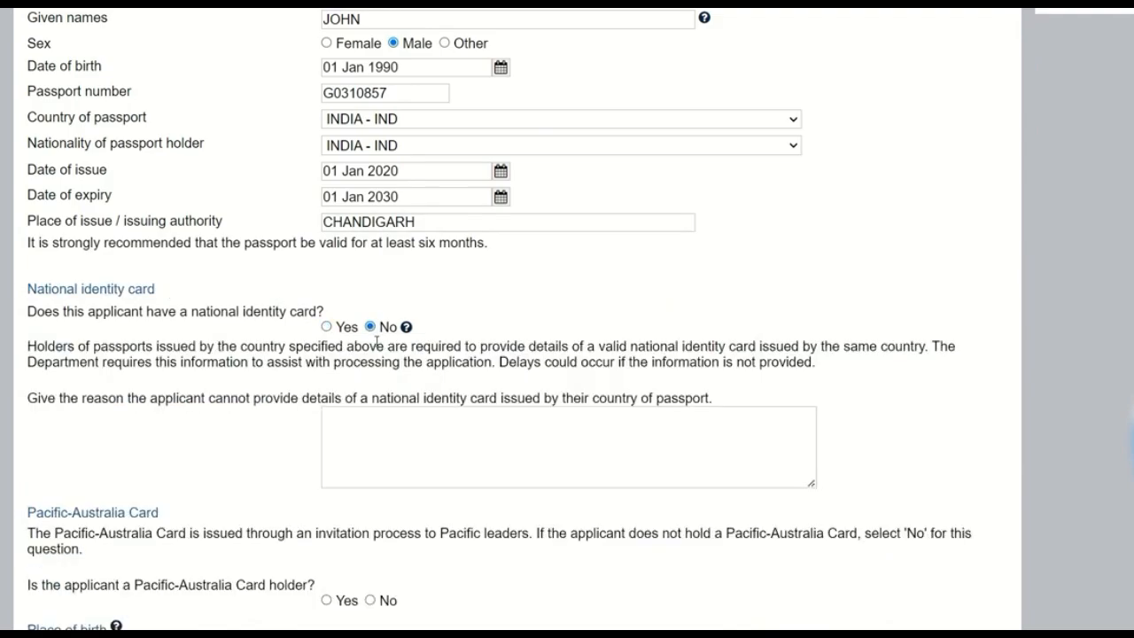
pyautogui.click(379, 435)
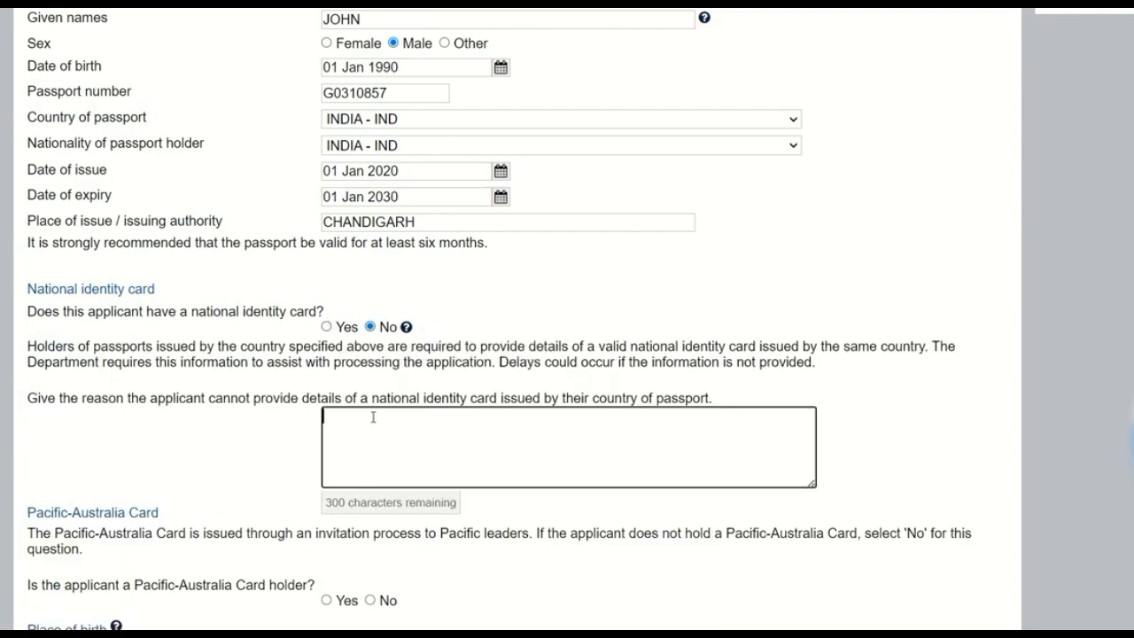
pyautogui.click(326, 327)
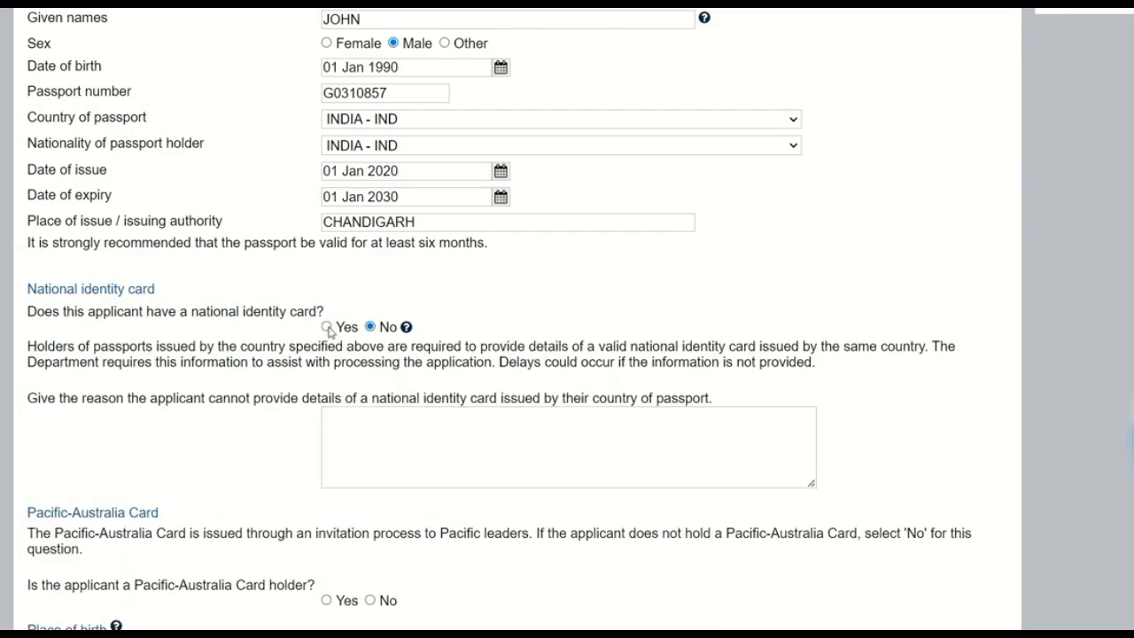
# Step: Add a national identity card entry and fill in the applicant's family name and given names
pyautogui.click(53, 400)
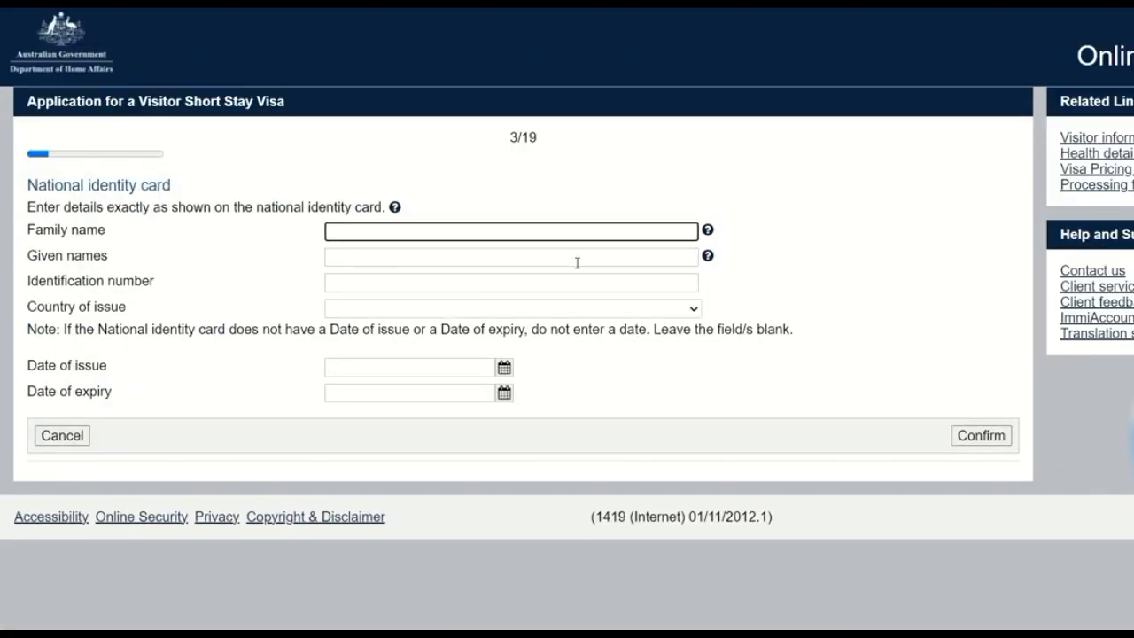
pyautogui.write('CIT')
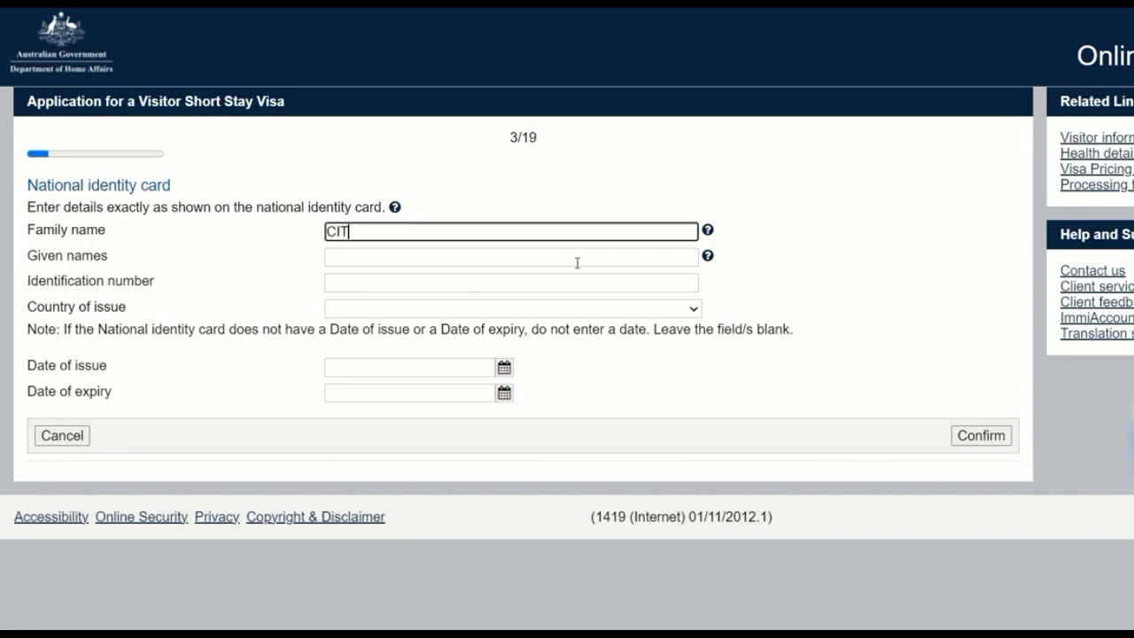
pyautogui.write('IZEN')
pyautogui.press('Tab')
pyautogui.press('Tab')
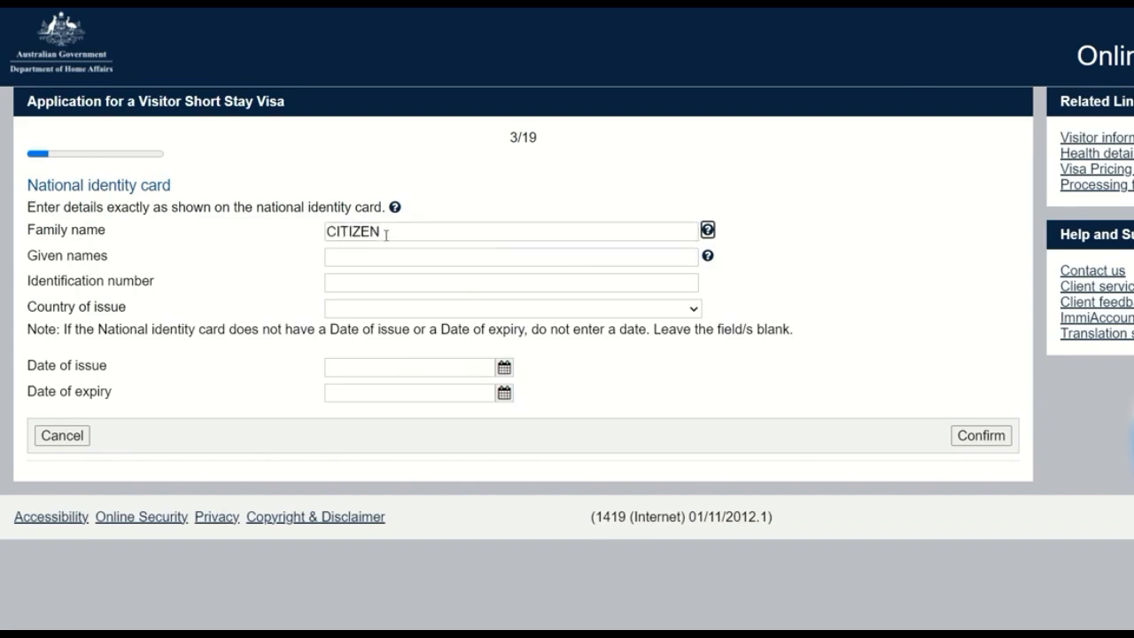
pyautogui.write('JOHN')
pyautogui.press('Tab')
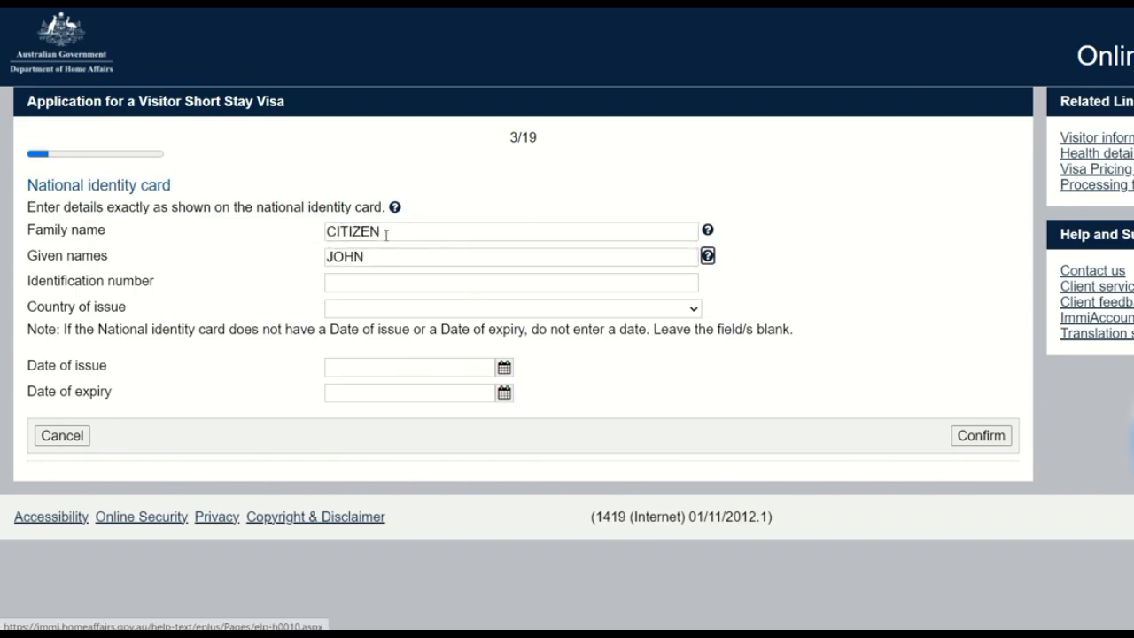
# Step: Set the national identity card's country of issue to INDIA
pyautogui.click(381, 276)
pyautogui.click(369, 308)
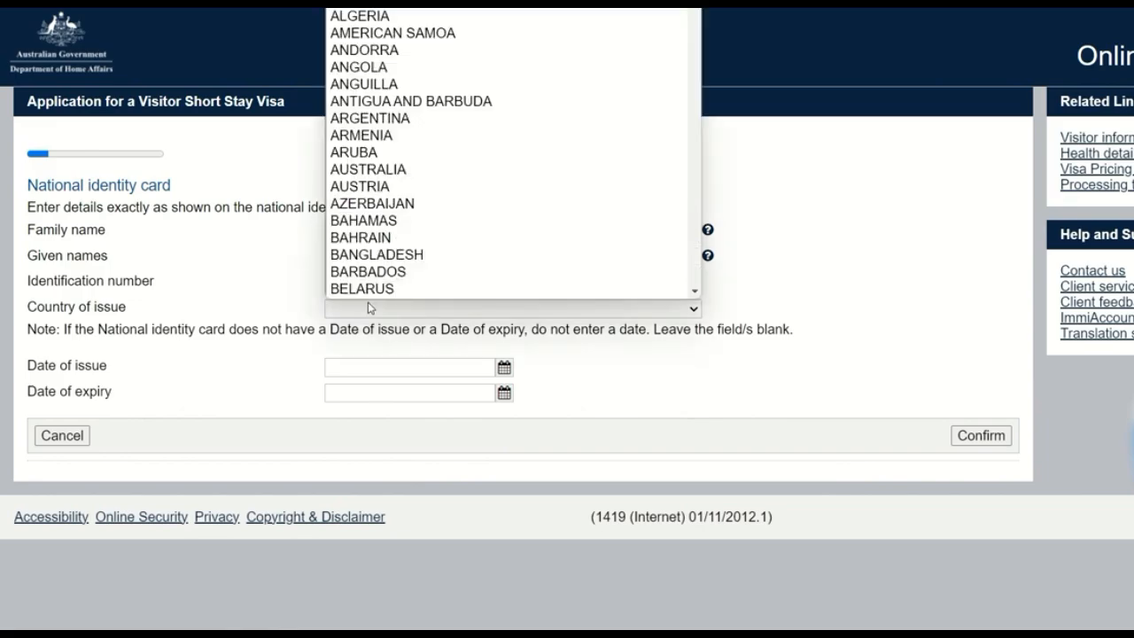
pyautogui.write('in')
pyautogui.click(771, 335)
# Step: Enter the national identity card's identification number and confirm the entry, accepting the number as correct despite the format warning
pyautogui.click(551, 282)
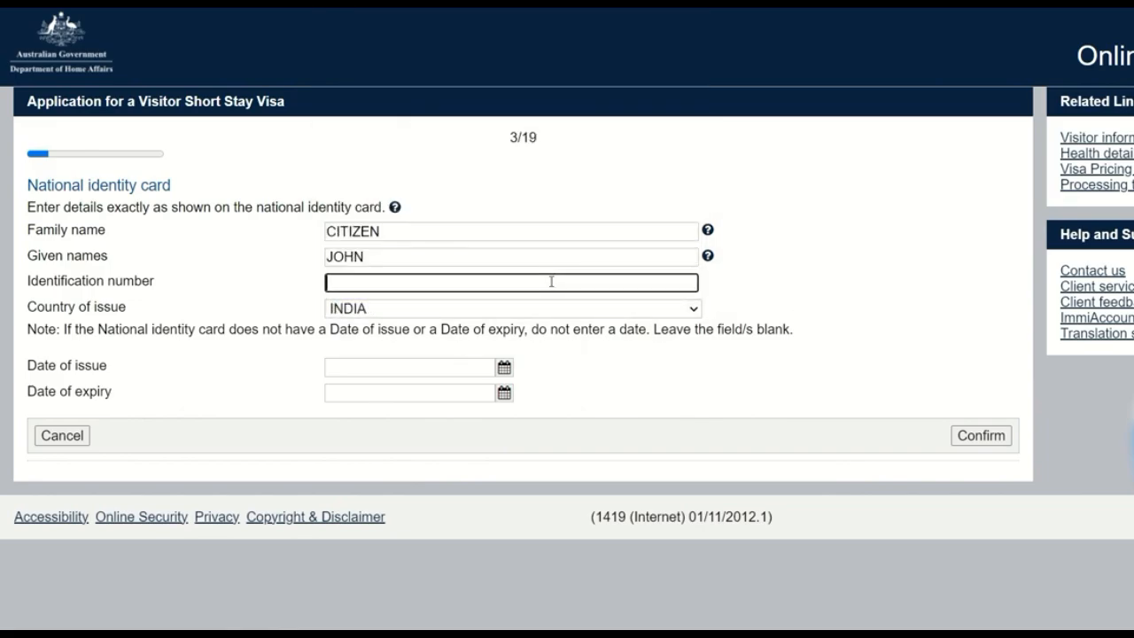
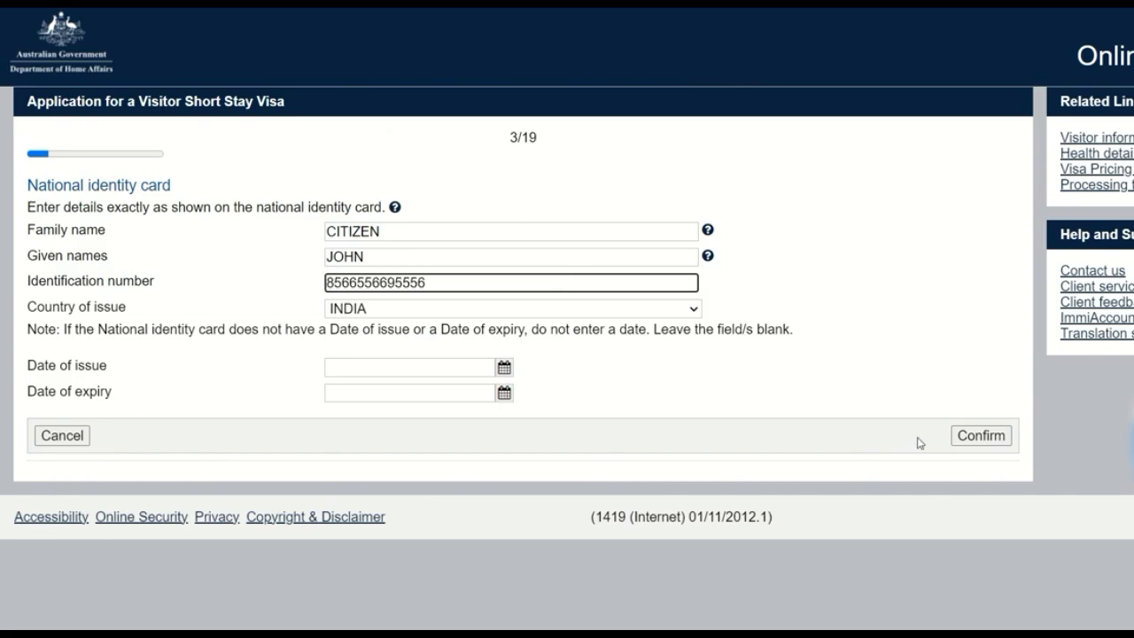
pyautogui.click(975, 436)
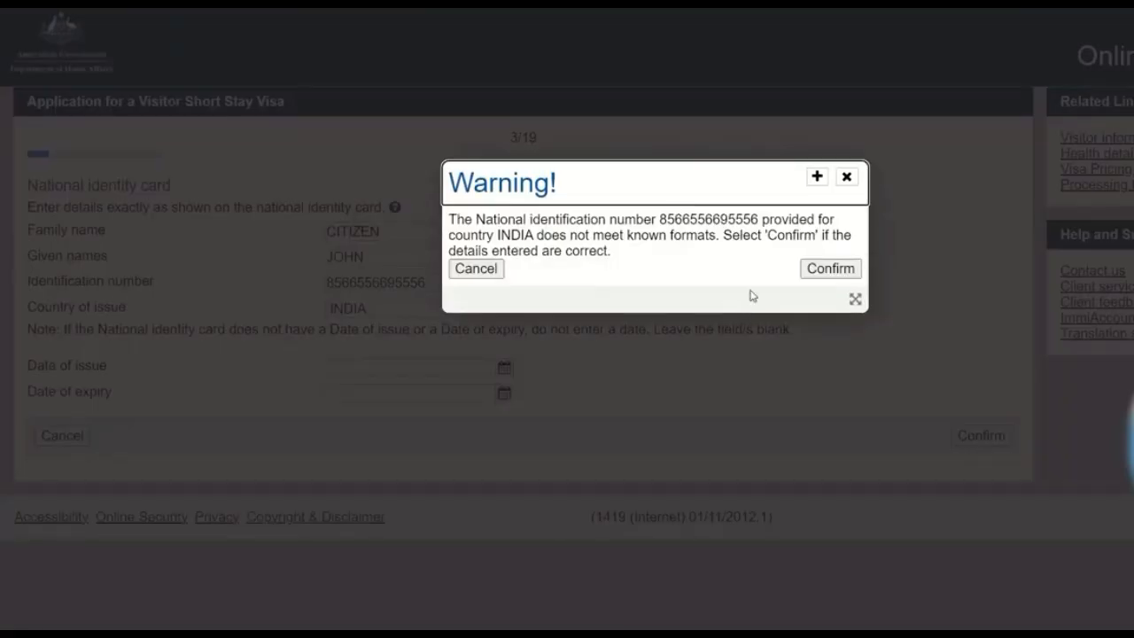
pyautogui.click(817, 275)
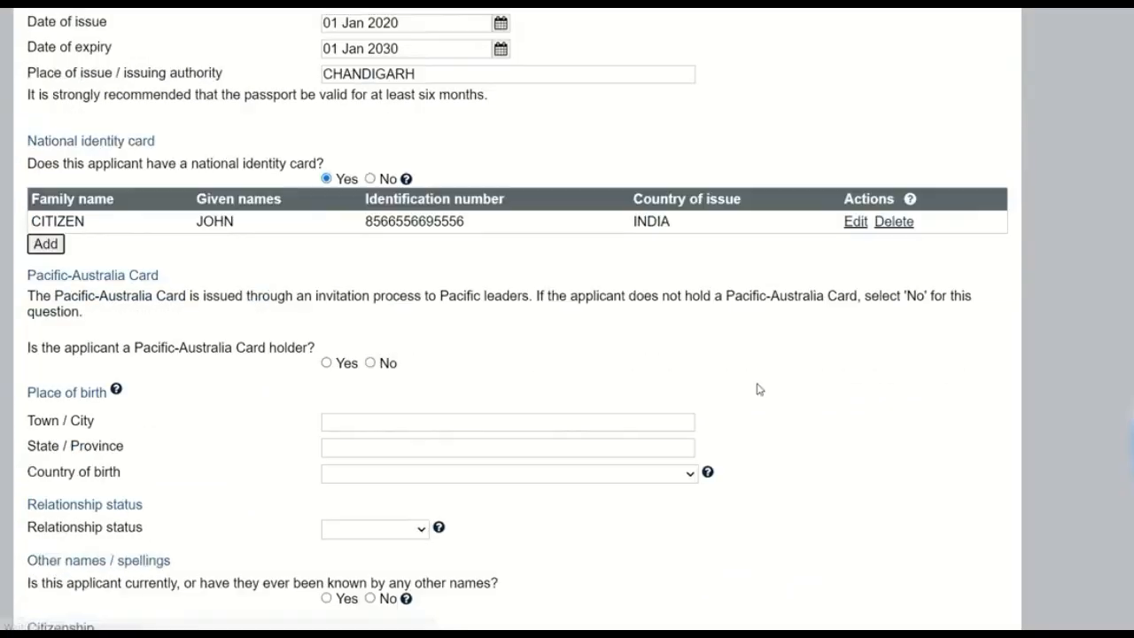
# Step: Fill in the place of birth with CHANDIGARH as town / city and PUNJAB as state / province
pyautogui.click(528, 408)
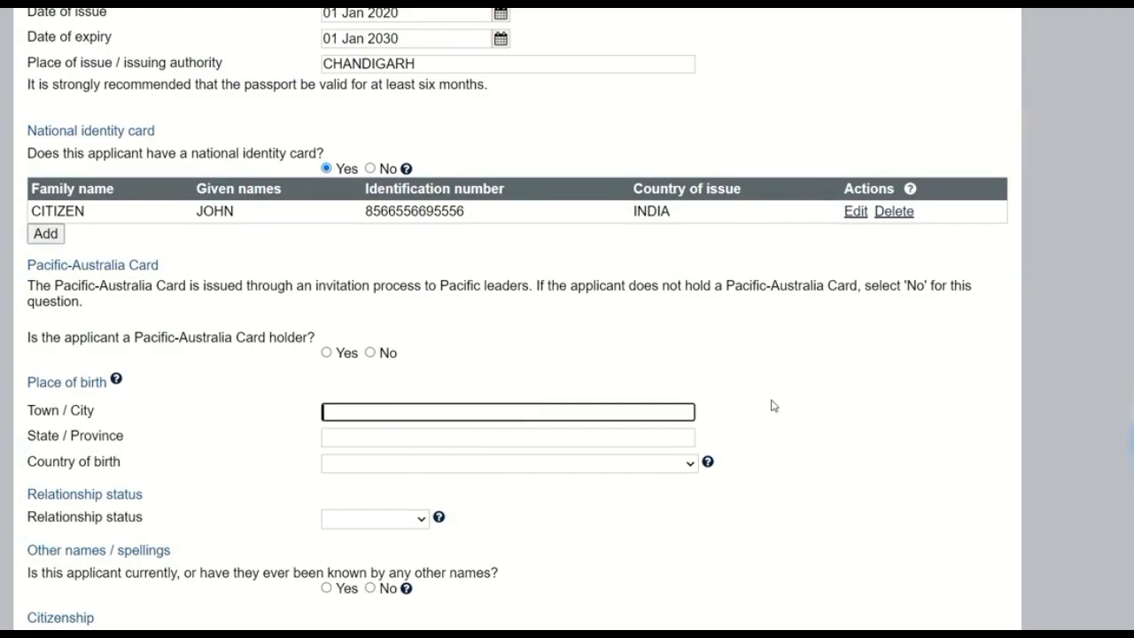
pyautogui.write('CHANDIGARH')
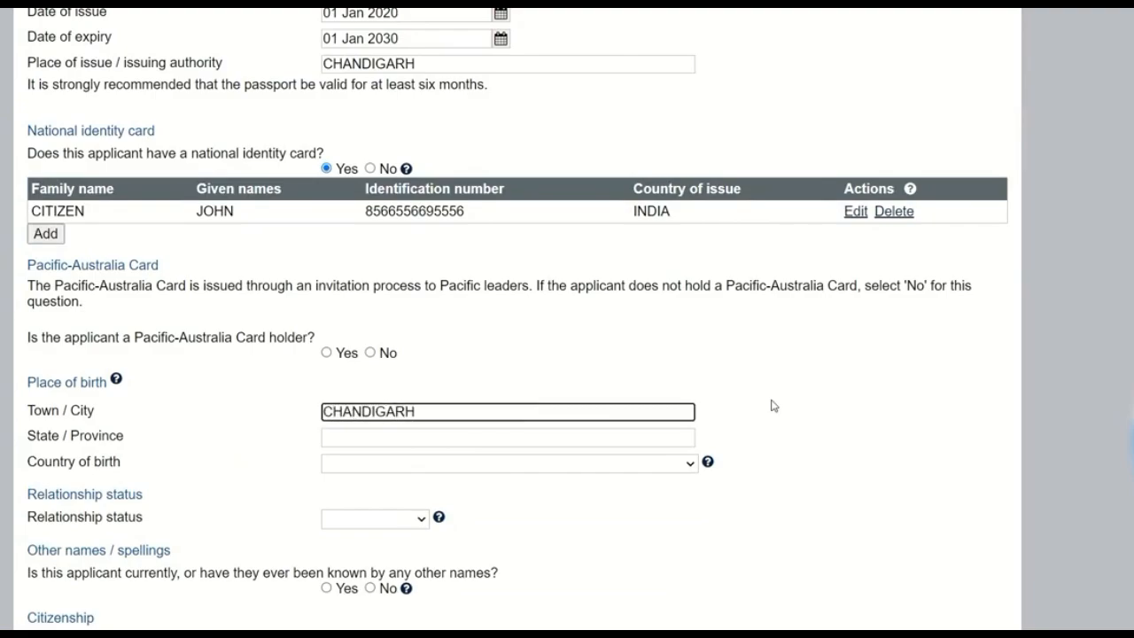
pyautogui.press('Tab')
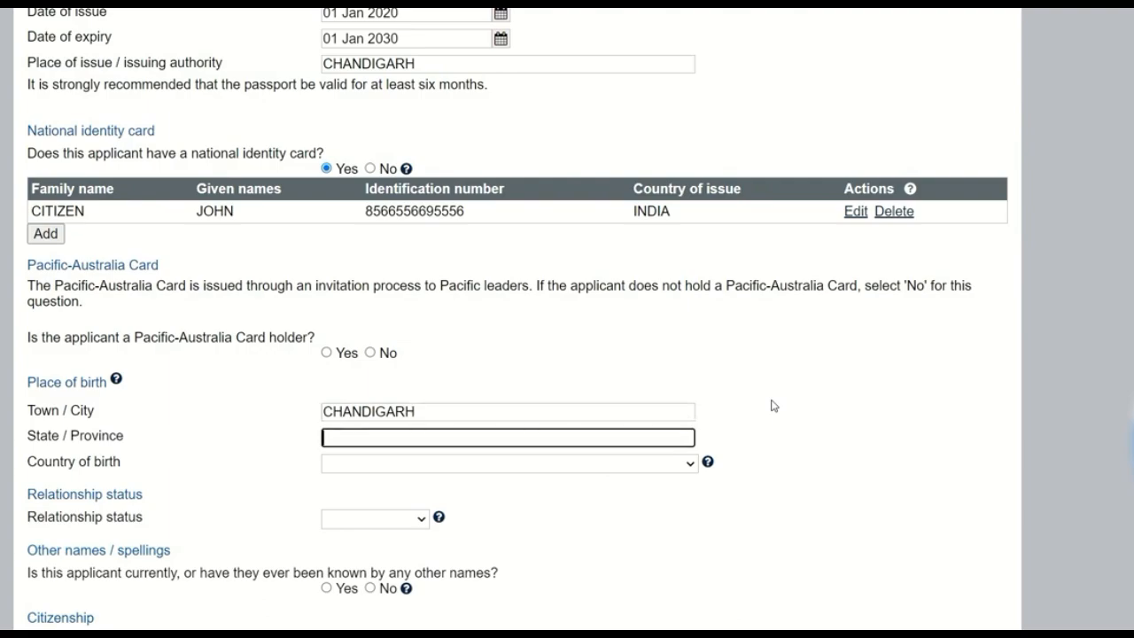
pyautogui.write('PUNJABV')
pyautogui.press('Tab')
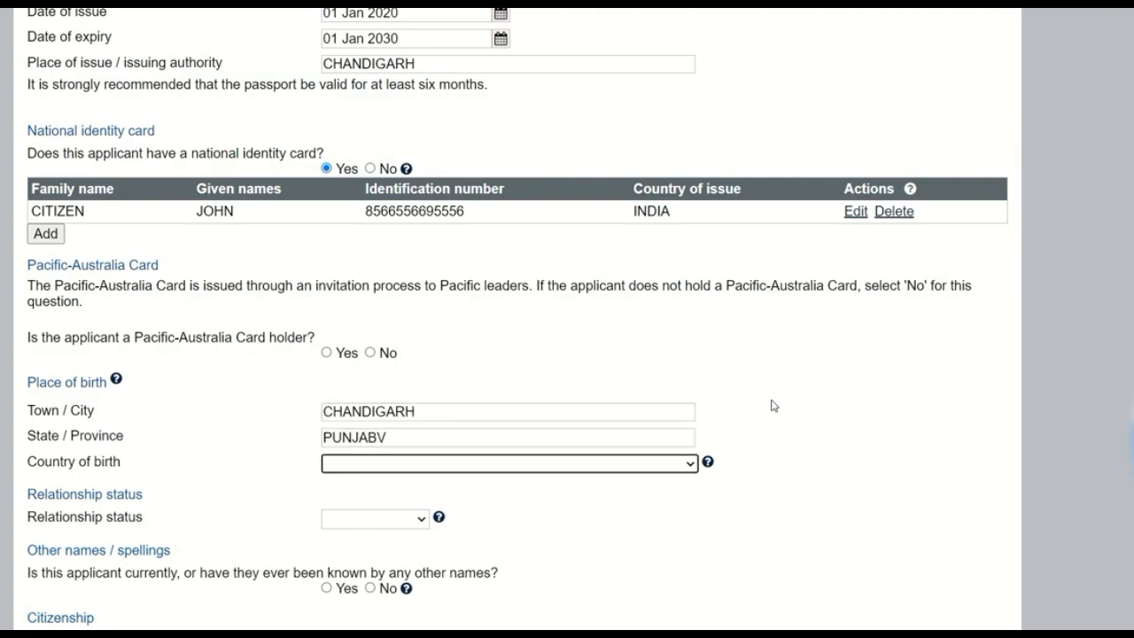
pyautogui.click(413, 429)
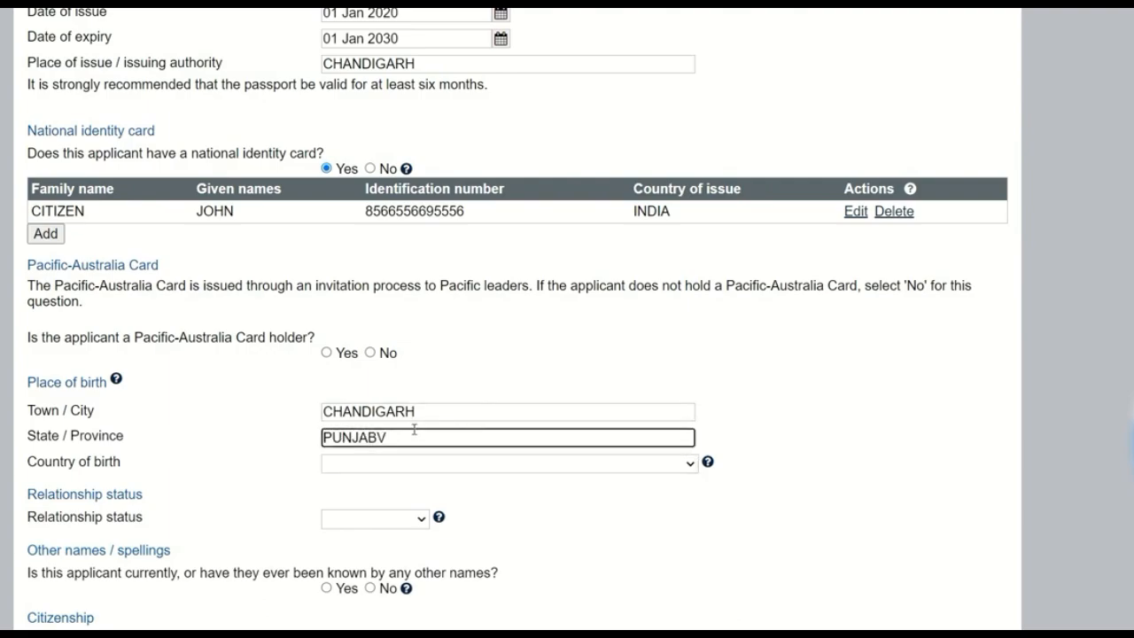
# Step: Set the applicant's country of birth to INDIA
pyautogui.press('Tab')
pyautogui.press('i')
pyautogui.press('Tab')
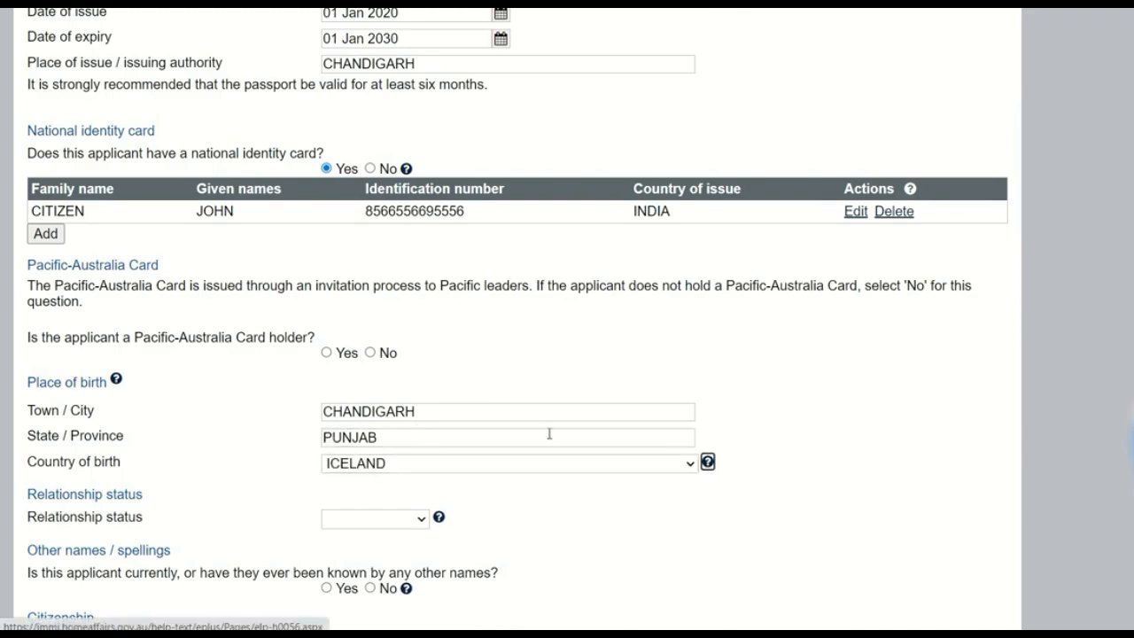
pyautogui.click(569, 464)
pyautogui.press('Down')
pyautogui.press('Down')
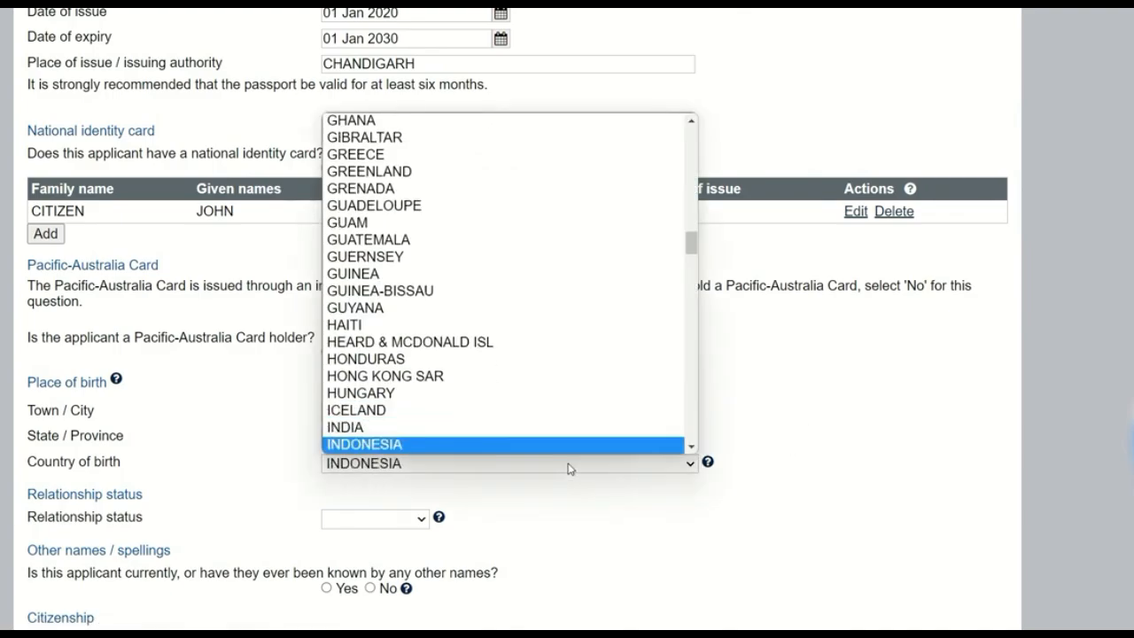
pyautogui.click(471, 427)
# Step: Replace the state / province of birth with CHANDIGARH, copied from the town / city of birth
pyautogui.click(448, 410)
pyautogui.moveTo(447, 411); pyautogui.dragTo(276, 407)
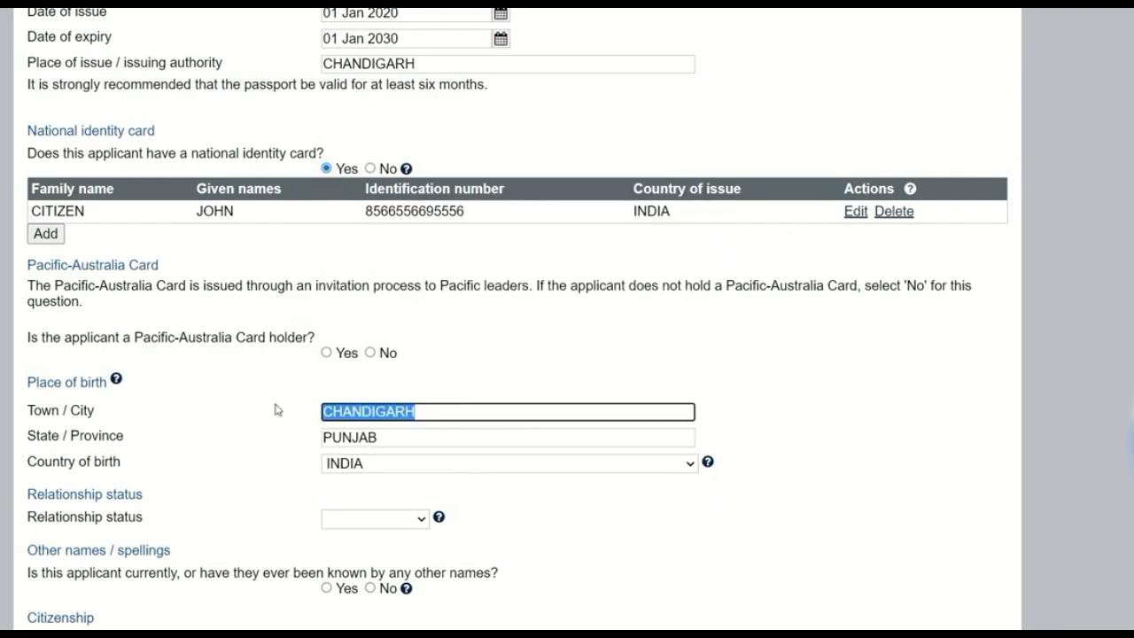
pyautogui.hotkey('ctrl', 'c')
pyautogui.moveTo(403, 435); pyautogui.dragTo(263, 438)
pyautogui.hotkey('ctrl', 'v')
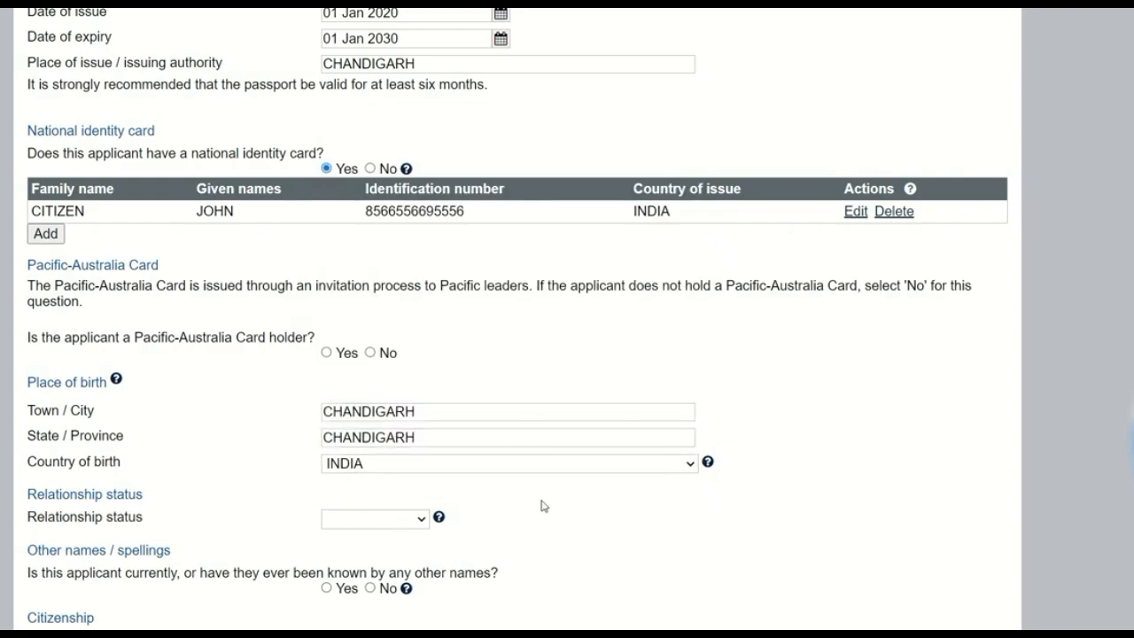
# Step: Set the applicant's relationship status to Never Married
pyautogui.scroll(-3, 532, 505)
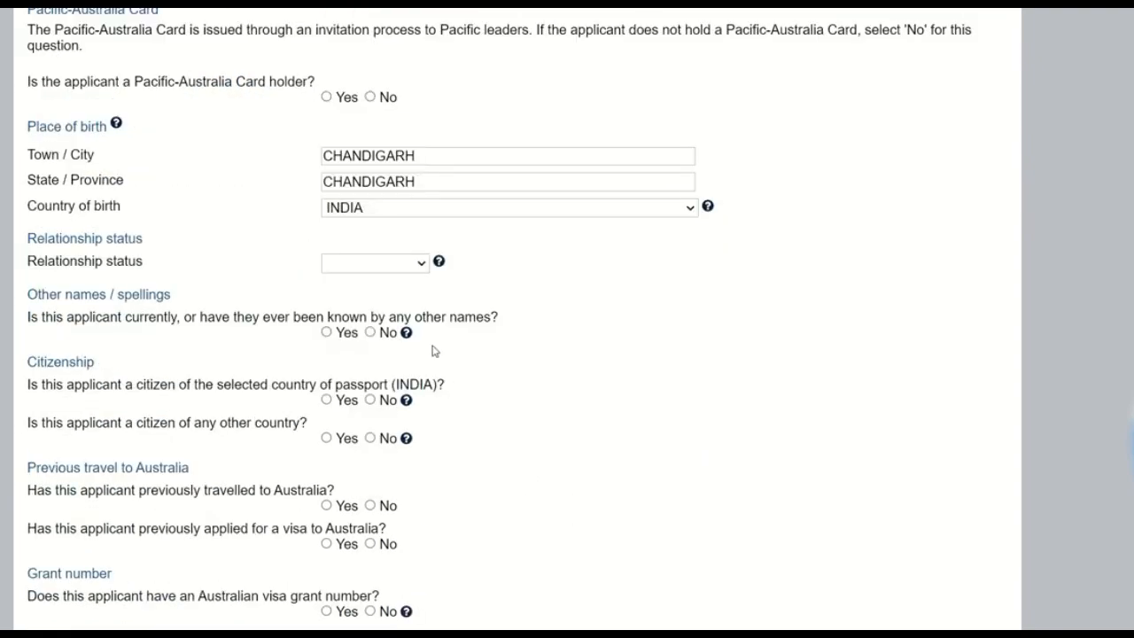
pyautogui.click(368, 262)
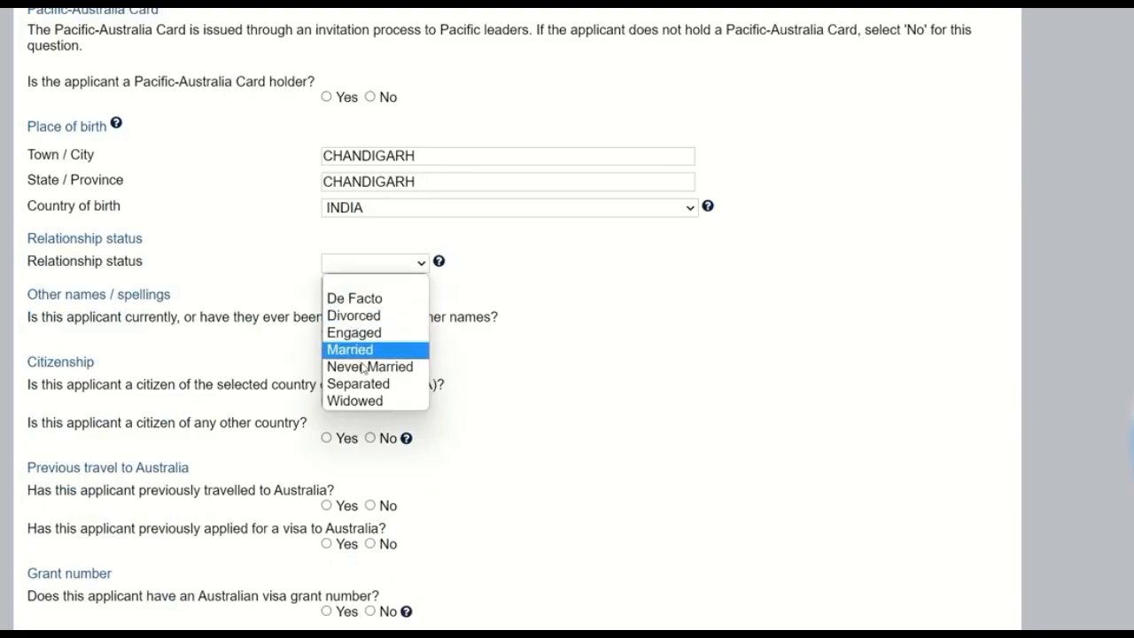
pyautogui.click(386, 367)
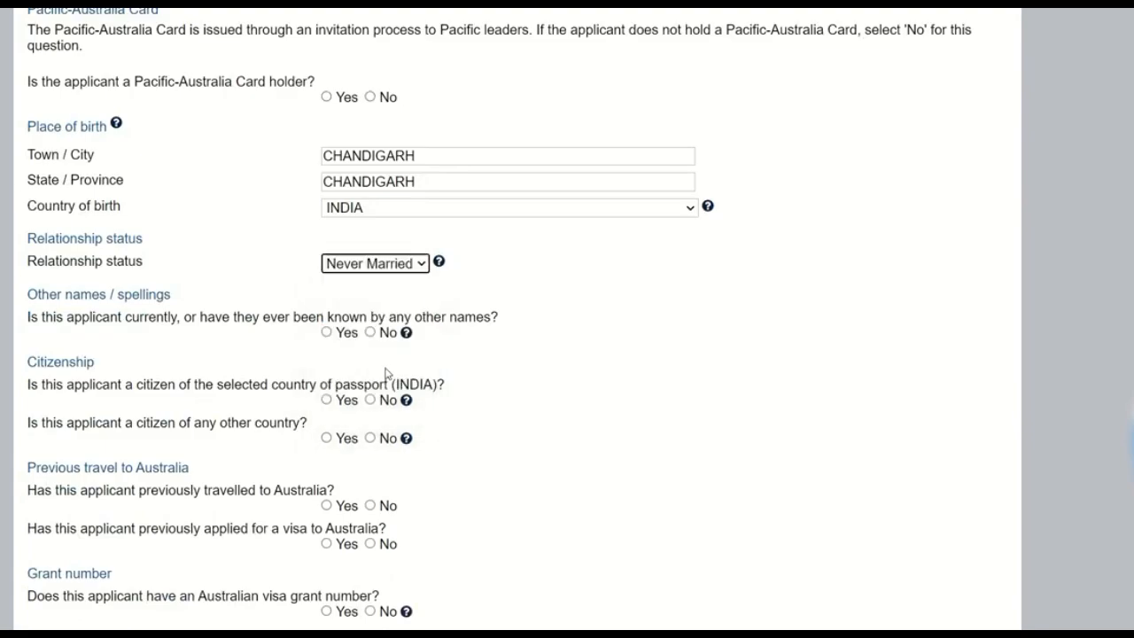
pyautogui.scroll(-1, 509, 381)
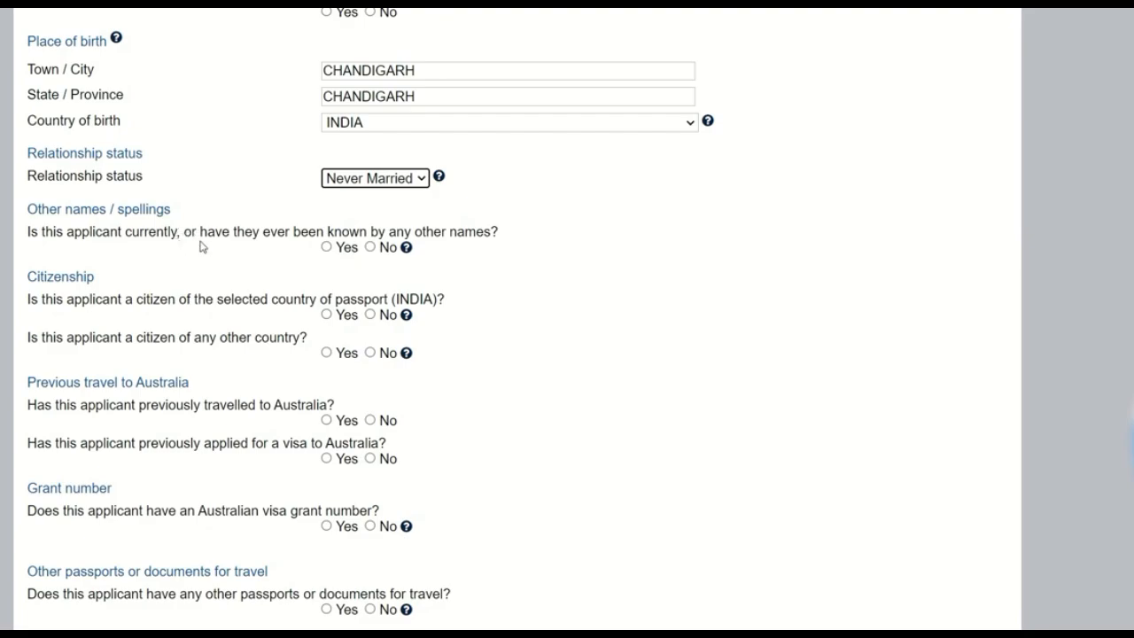
pyautogui.click(327, 248)
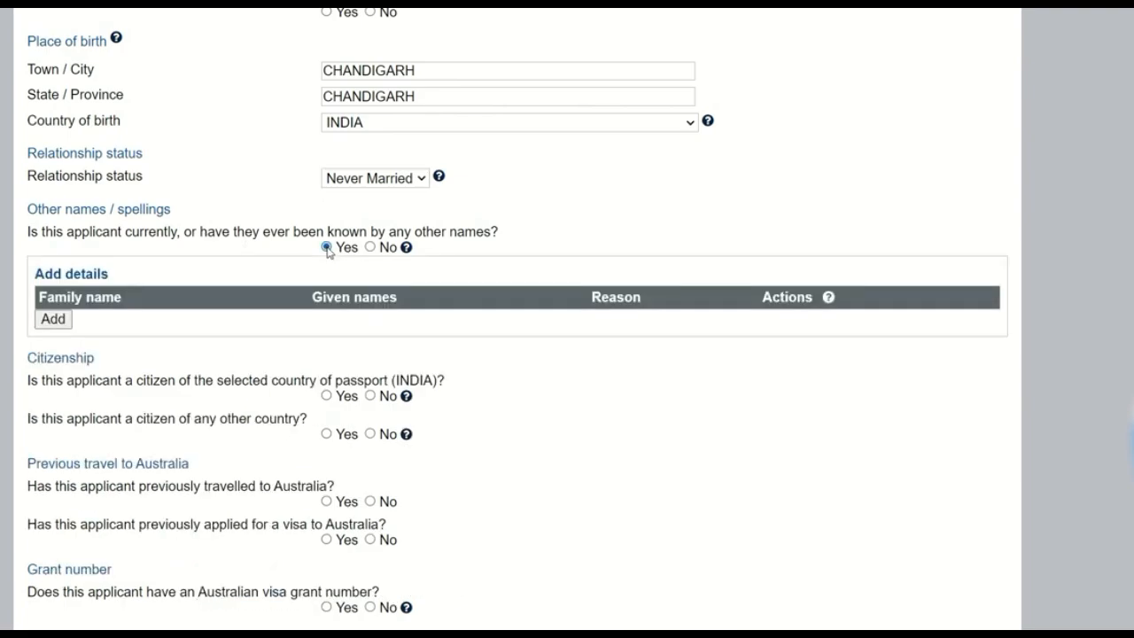
pyautogui.click(68, 320)
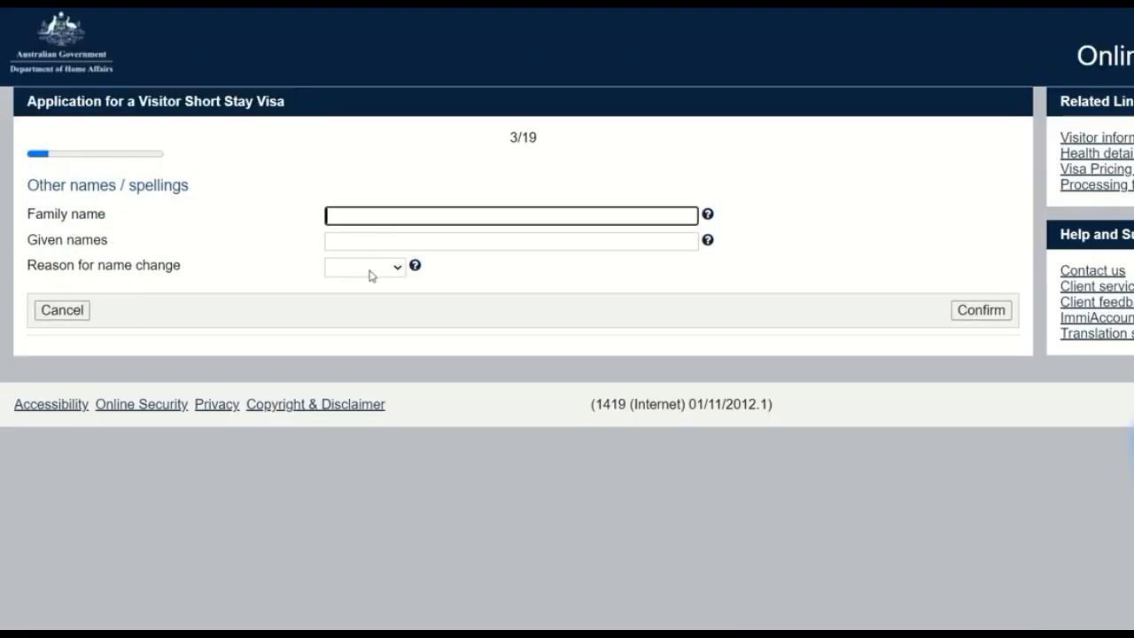
pyautogui.click(370, 271)
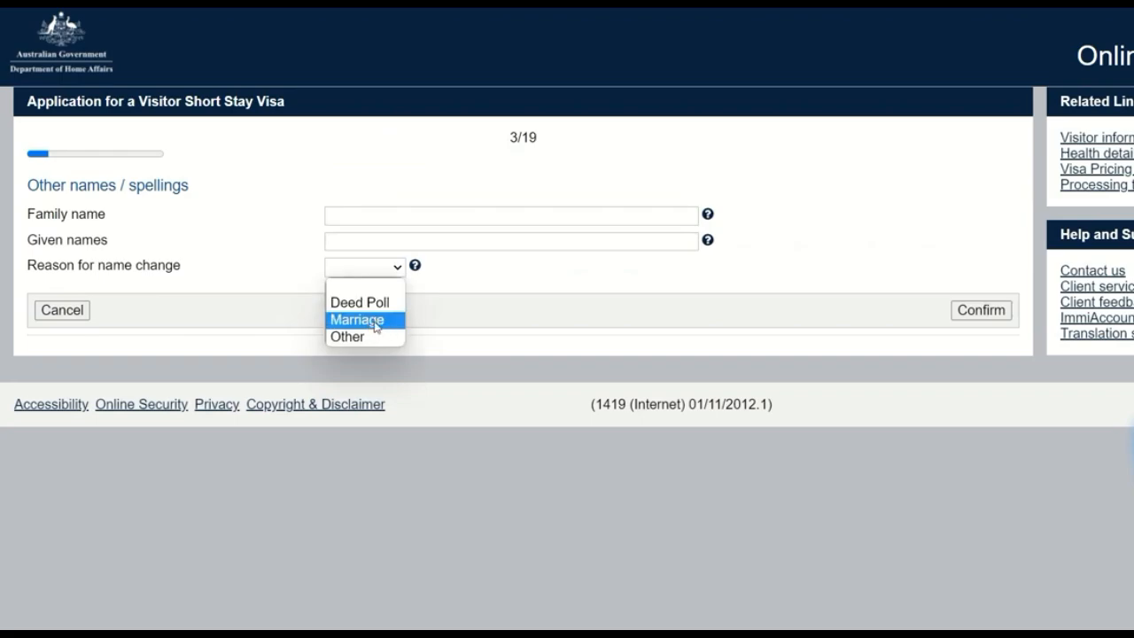
pyautogui.click(380, 342)
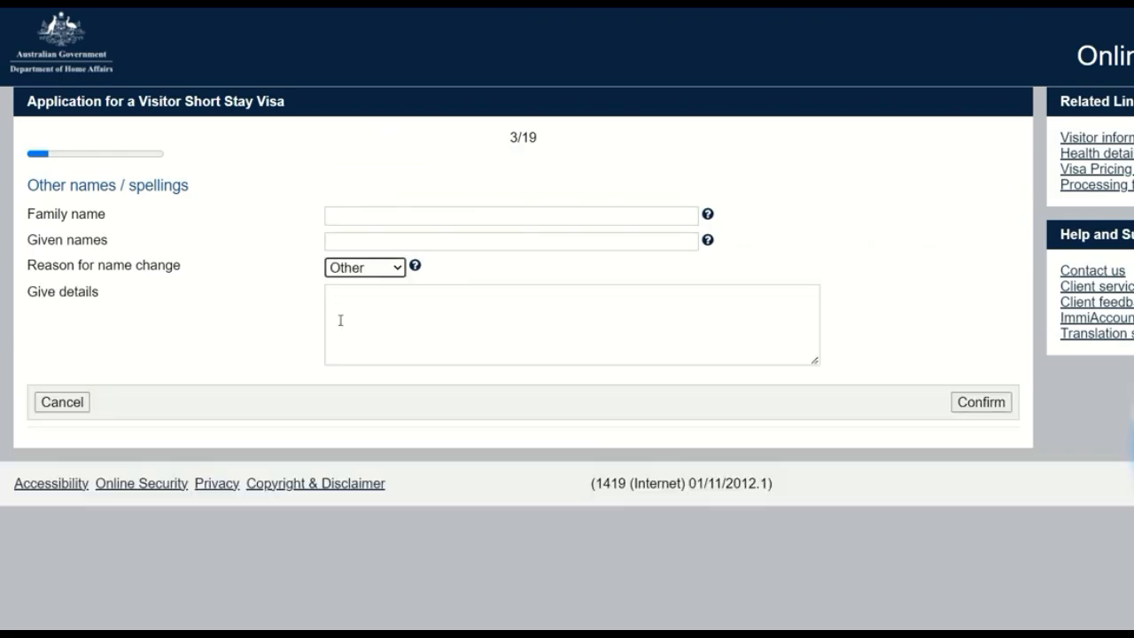
pyautogui.click(363, 317)
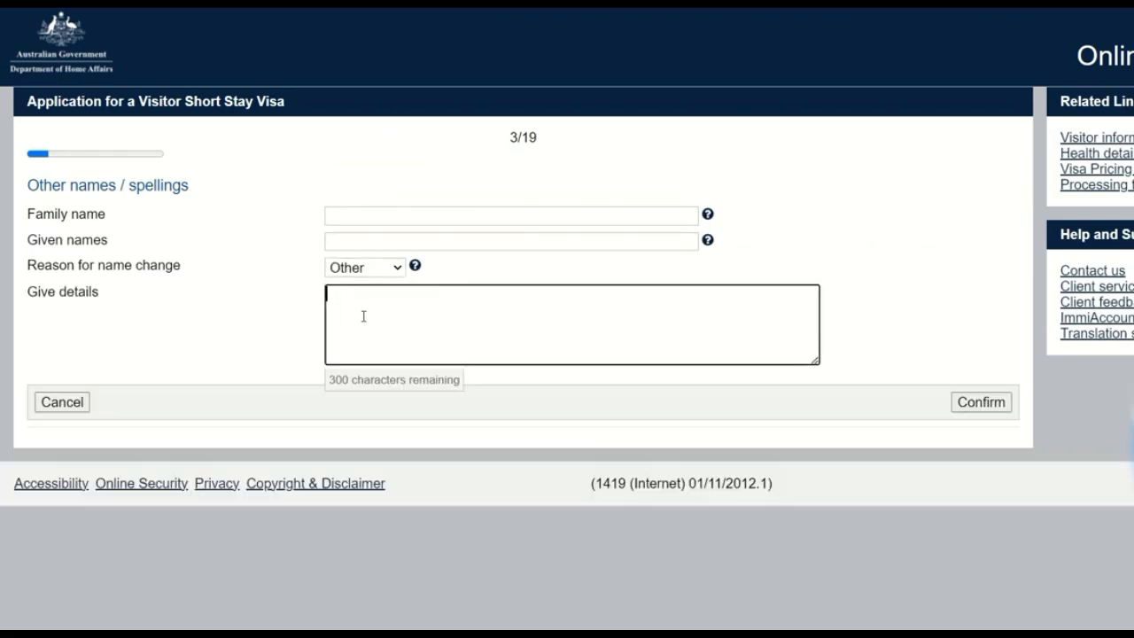
pyautogui.click(62, 402)
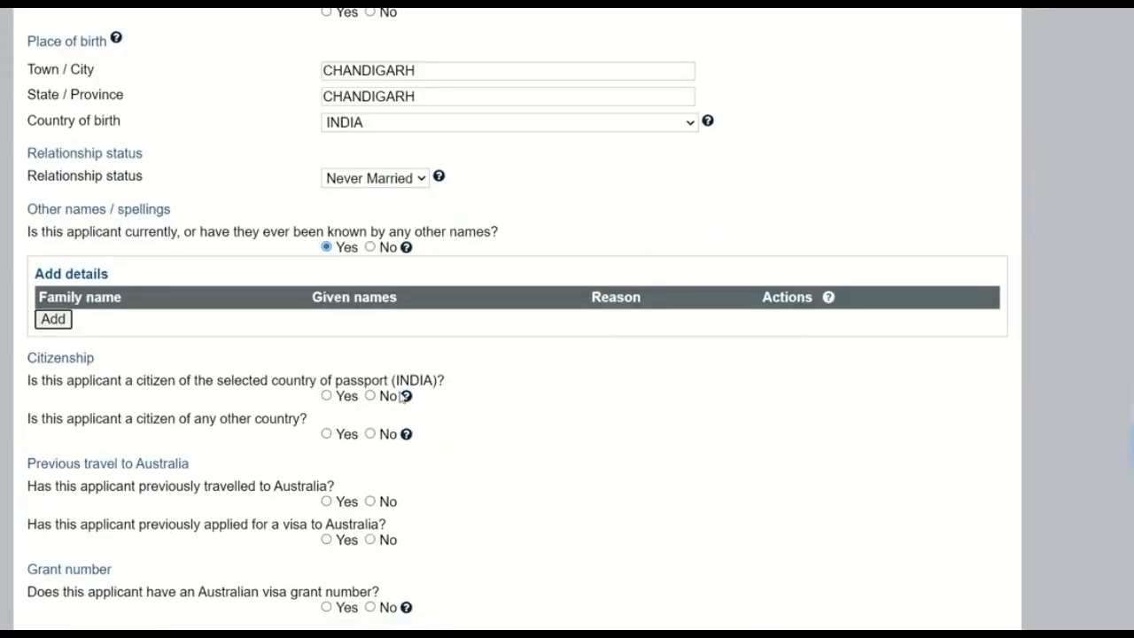
# Step: Answer No to being known by other names, Yes to citizenship of the passport country, and No to citizenship of any other country
pyautogui.click(370, 247)
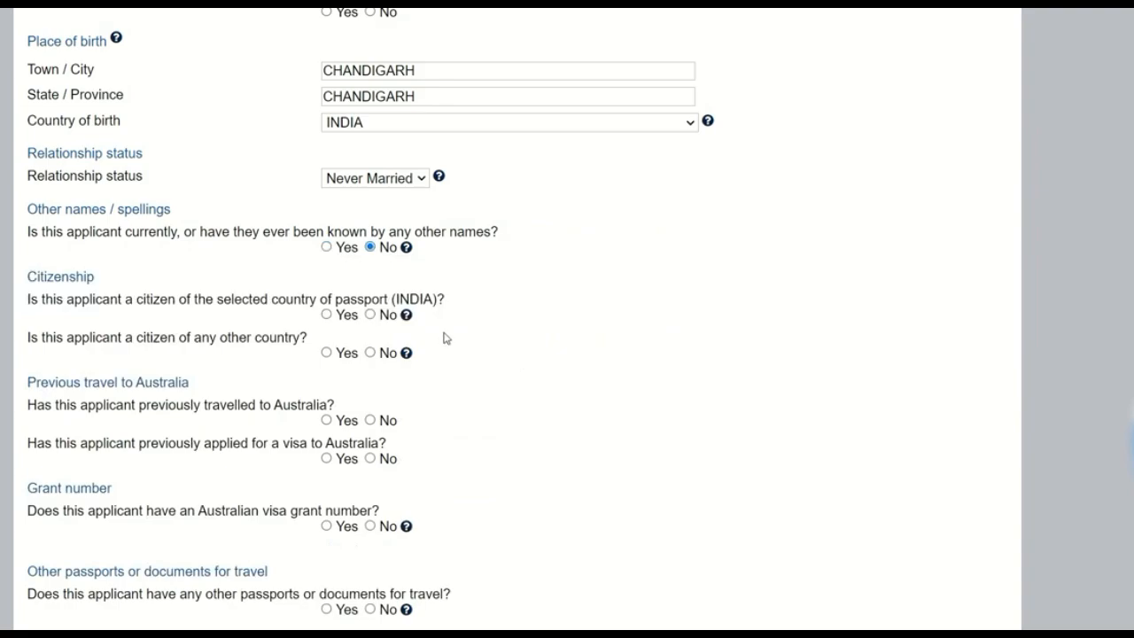
pyautogui.click(337, 316)
pyautogui.click(373, 354)
# Step: Answer No to previous travel to Australia, previous Australian visa applications and having an Australian visa grant number
pyautogui.scroll(-2, 581, 379)
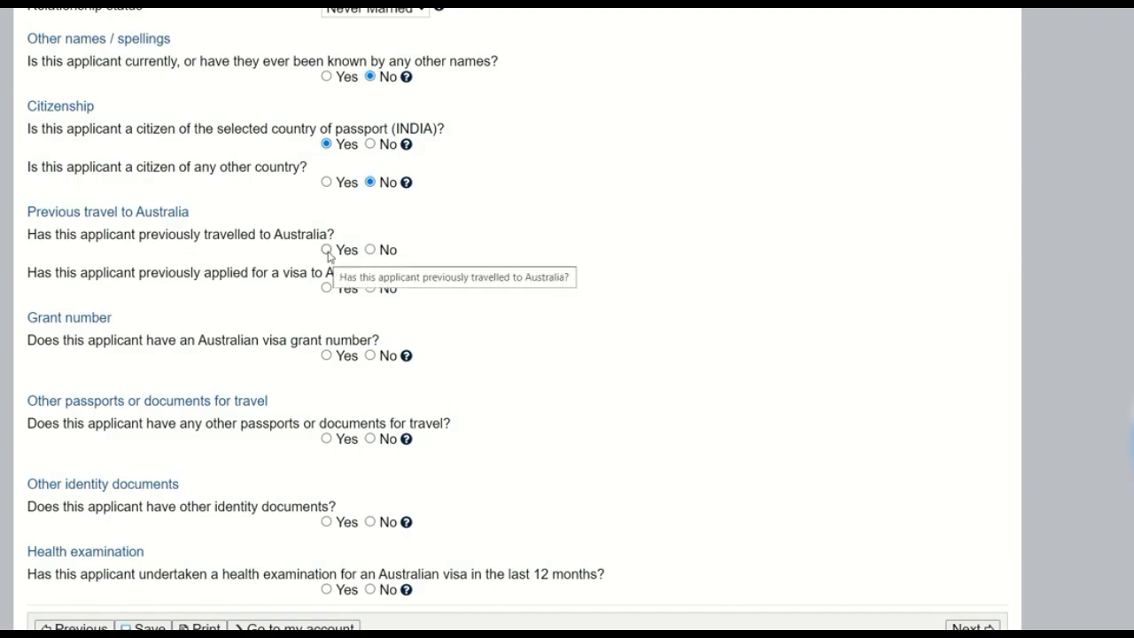
pyautogui.click(372, 251)
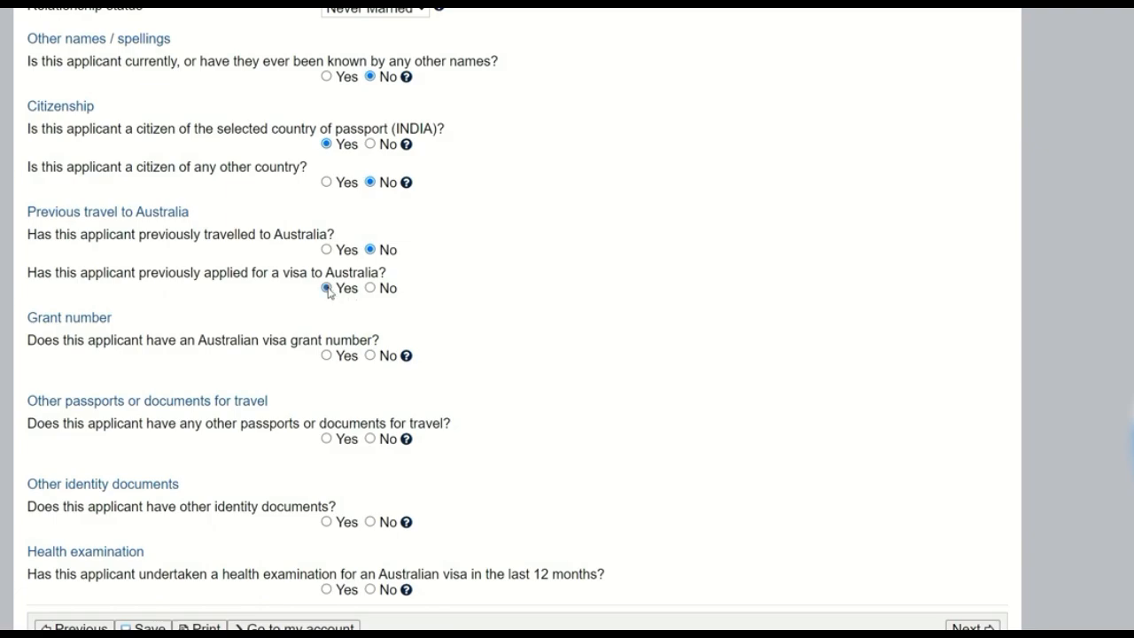
pyautogui.click(371, 289)
pyautogui.click(327, 356)
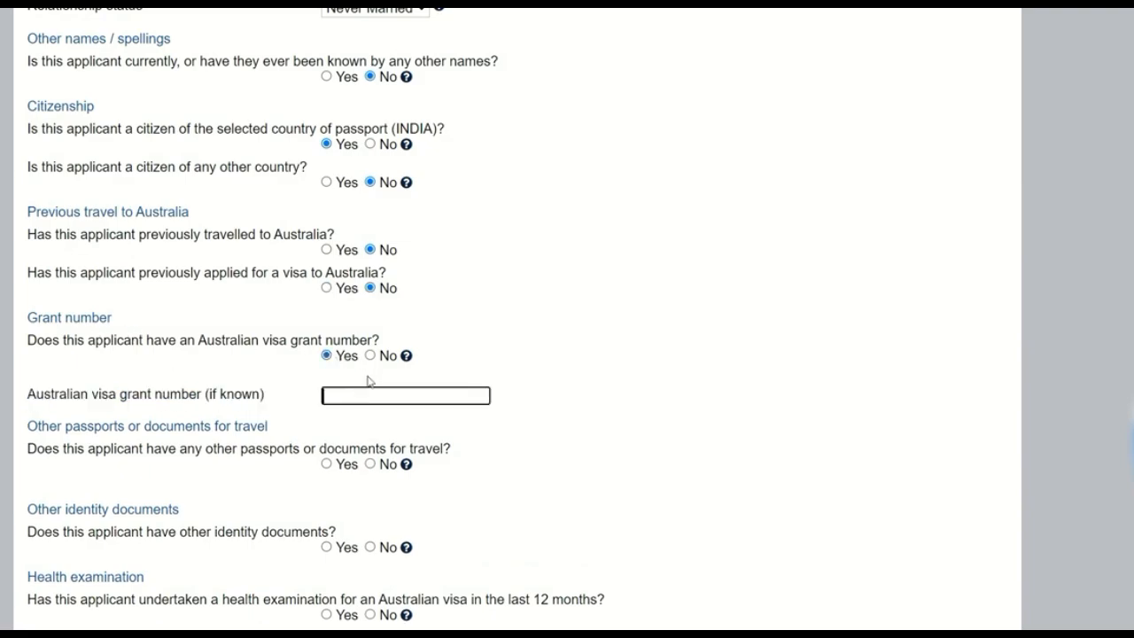
pyautogui.click(370, 356)
# Step: Answer No to having other passports or documents for travel and No to having other identity documents
pyautogui.scroll(-2, 523, 363)
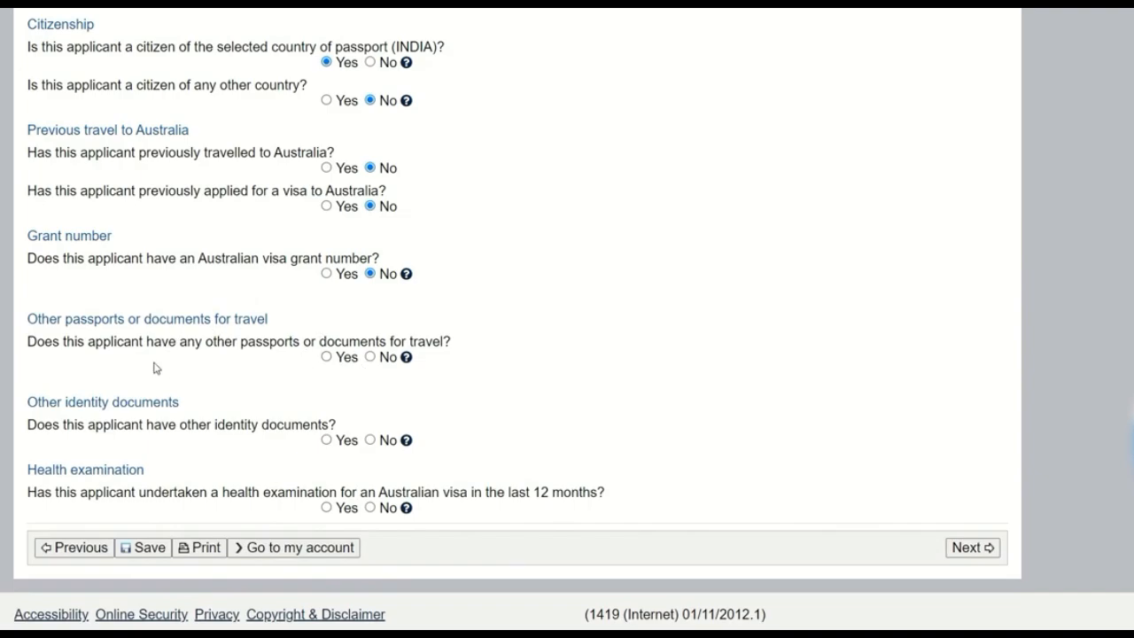
pyautogui.click(372, 359)
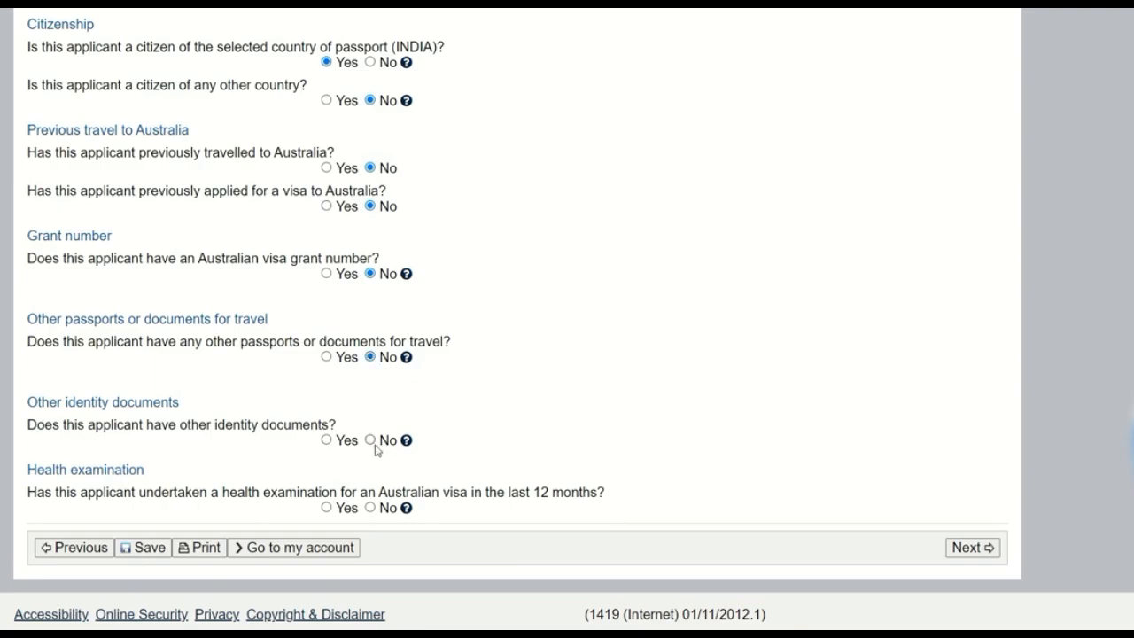
pyautogui.click(326, 440)
pyautogui.scroll(-1, 376, 386)
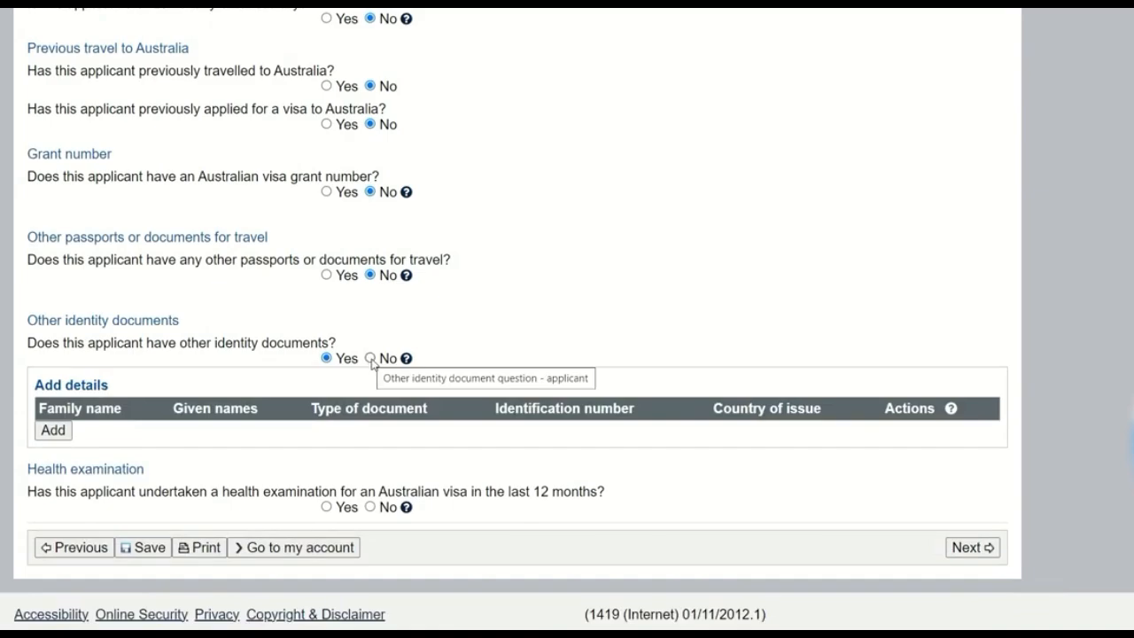
pyautogui.click(371, 359)
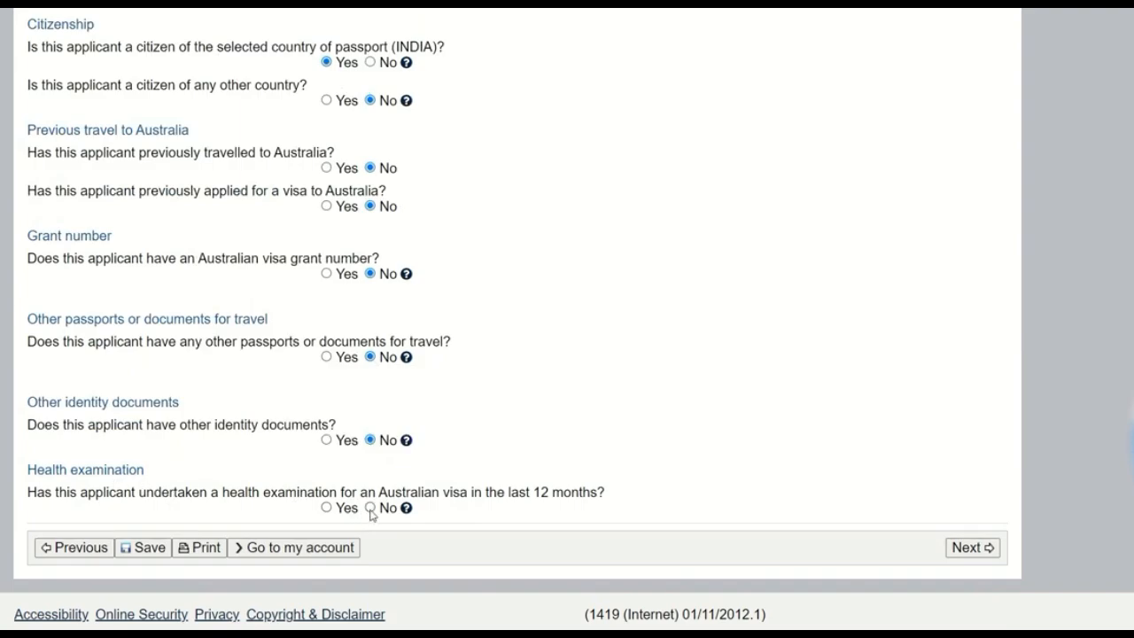
# Step: Answer No to having undertaken a health examination for an Australian visa in the last 12 months
pyautogui.click(342, 511)
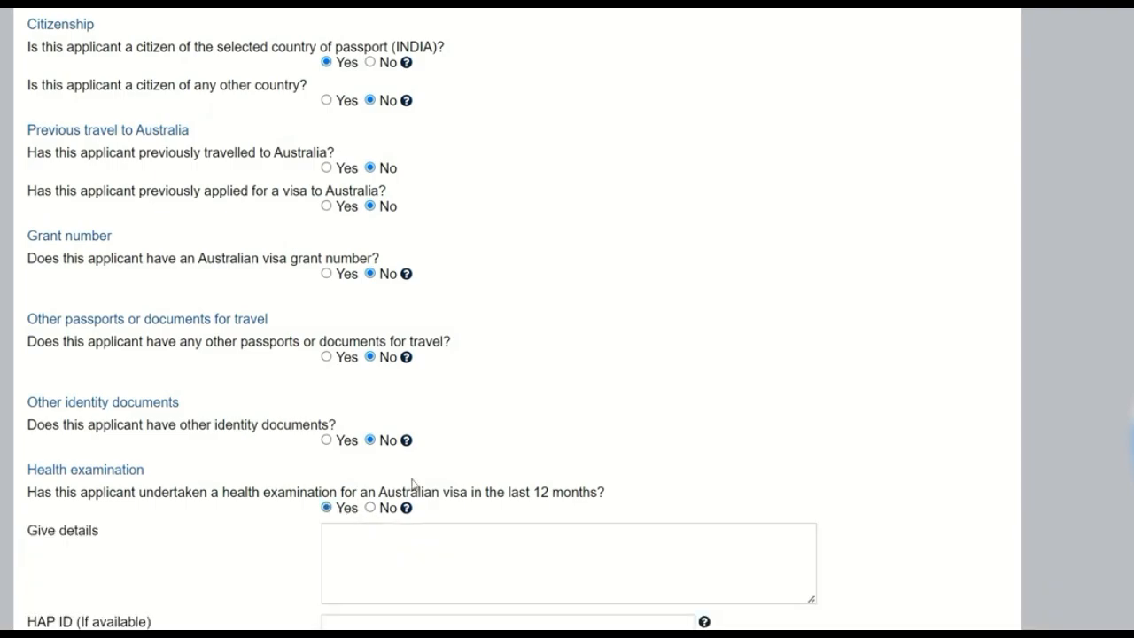
pyautogui.scroll(-2, 420, 478)
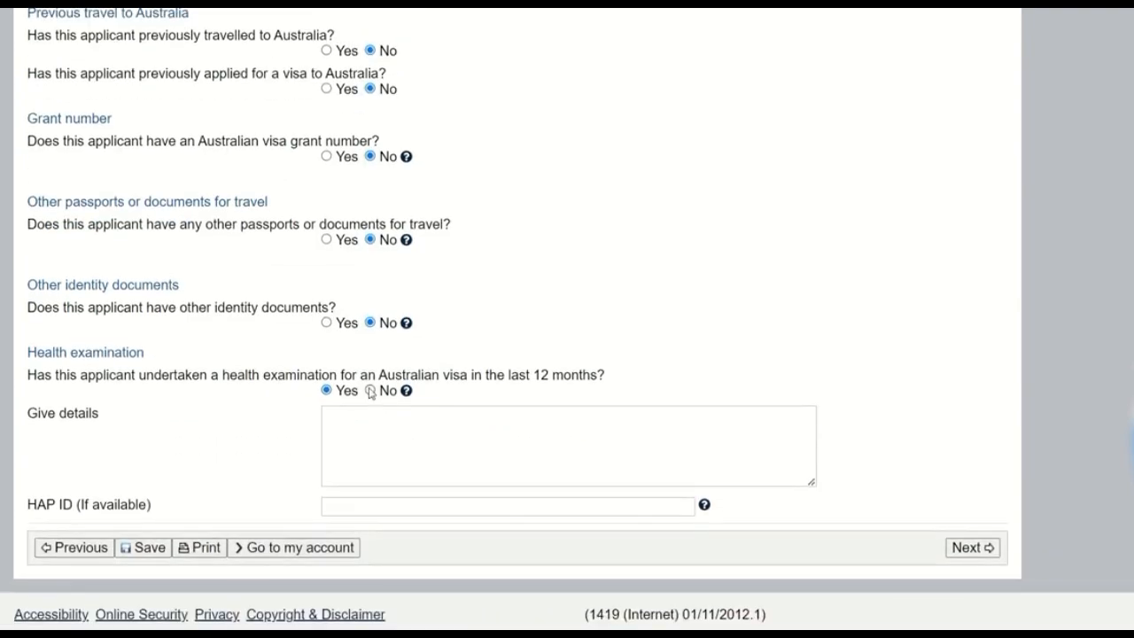
pyautogui.click(370, 391)
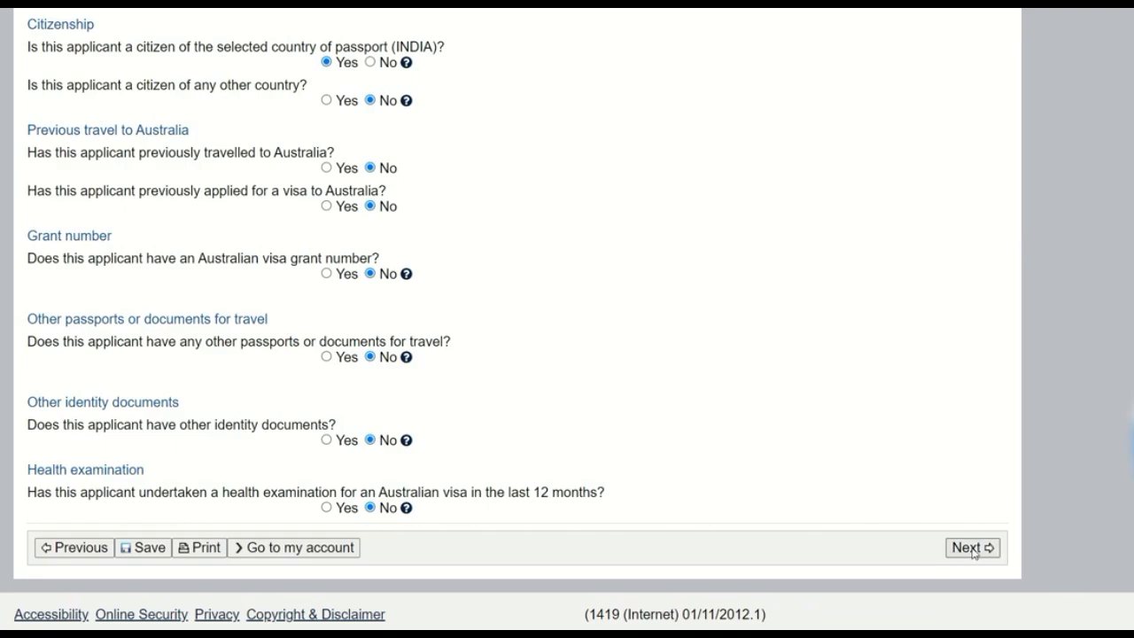
# Step: Answer No to the required Pacific-Australia Card holder question and continue to the critical data confirmation page
pyautogui.scroll(2, 670, 357)
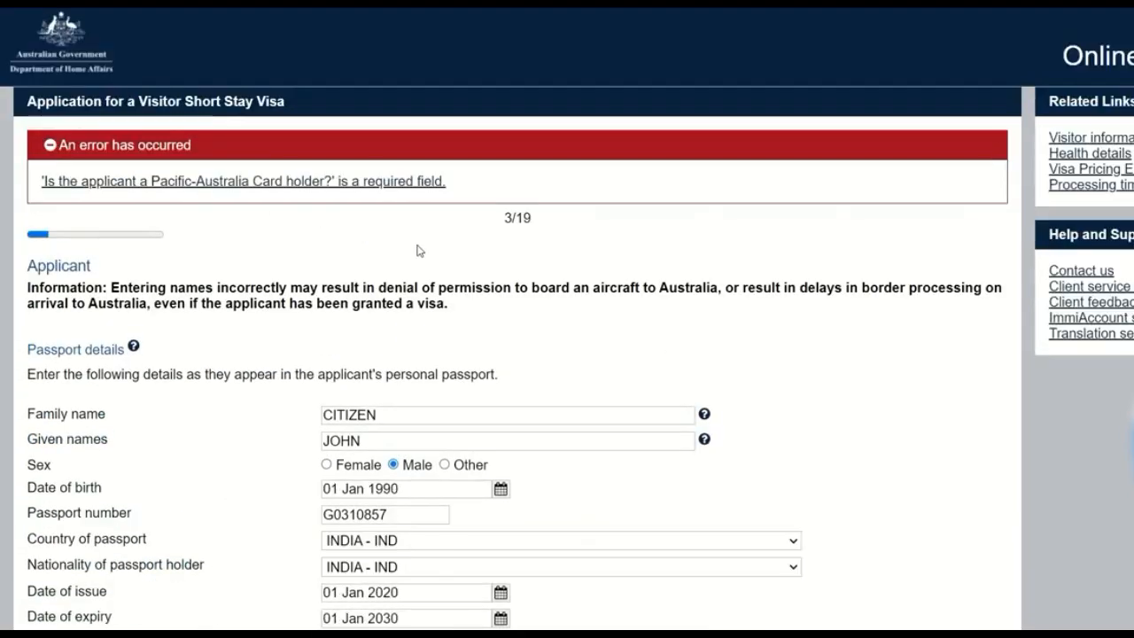
pyautogui.scroll(-4, 412, 253)
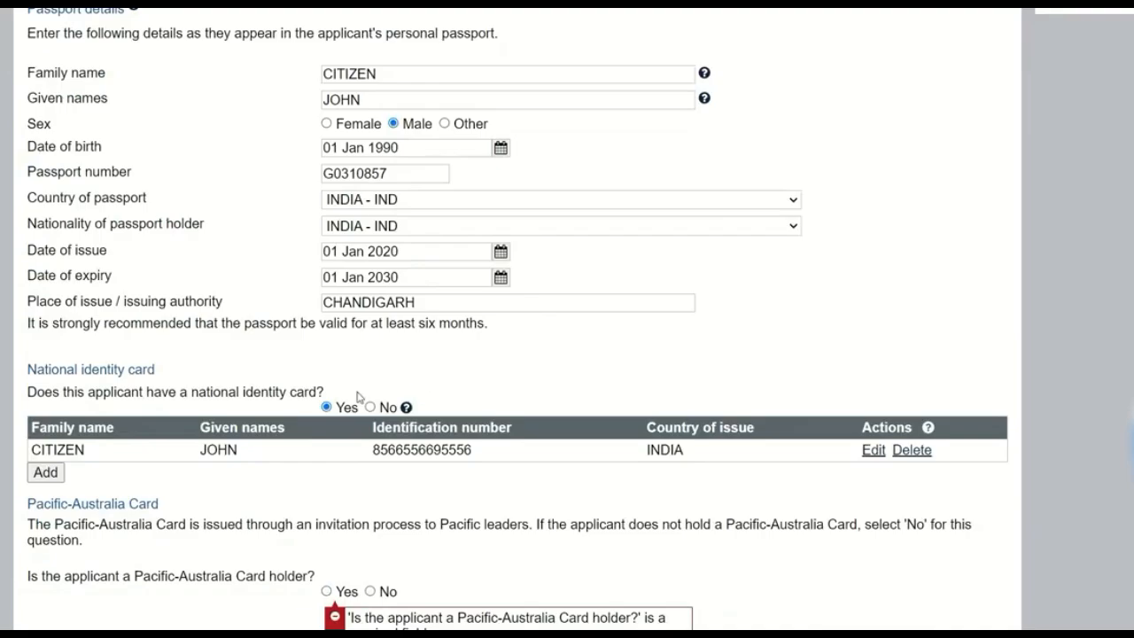
pyautogui.scroll(-3, 459, 395)
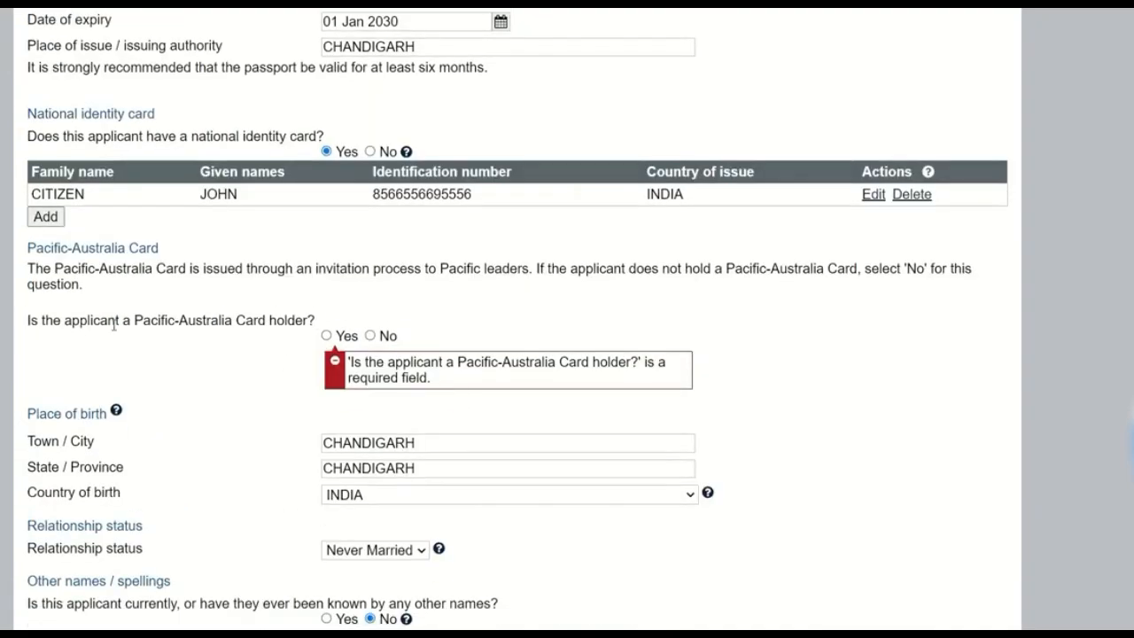
pyautogui.moveTo(135, 321); pyautogui.dragTo(306, 322)
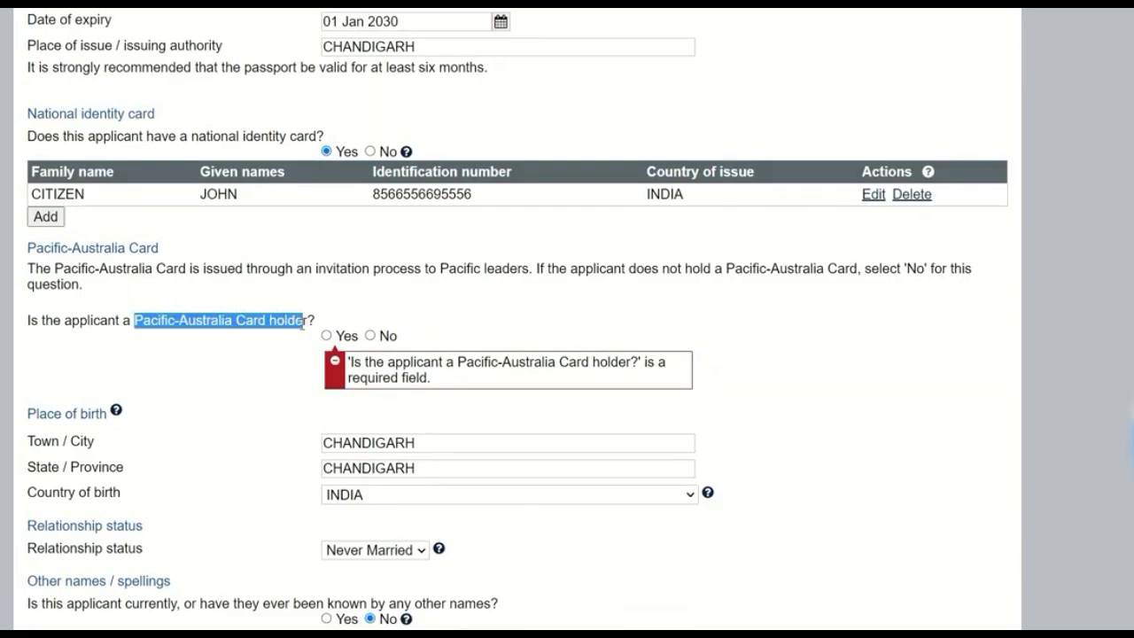
pyautogui.click(370, 336)
pyautogui.scroll(-6, 633, 390)
pyautogui.scroll(-2, 1015, 527)
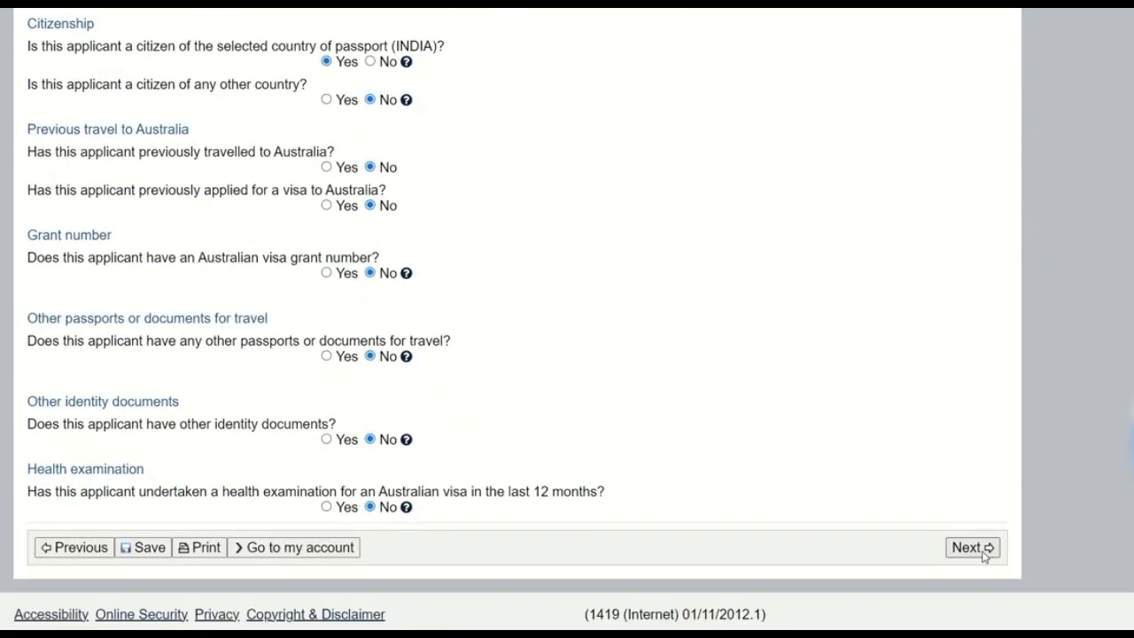
pyautogui.click(981, 551)
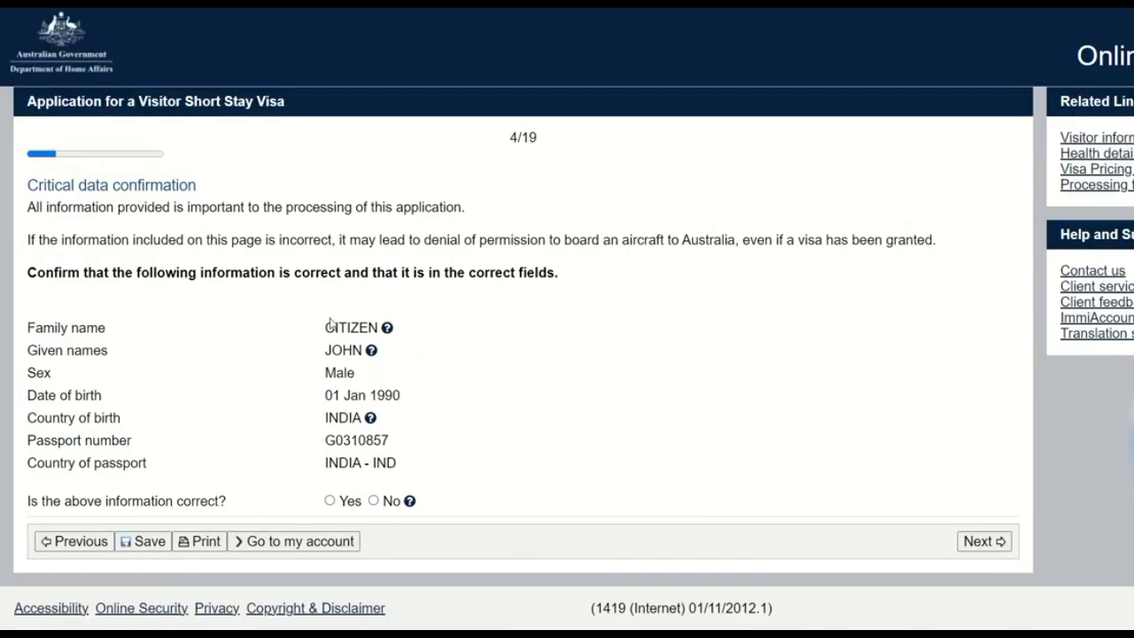
# Step: Review the applicant's critical data, declare it correct with Yes, and continue to the travelling companions page
pyautogui.moveTo(30, 327)
pyautogui.mouseDown()
pyautogui.moveTo(374, 395)
pyautogui.moveTo(400, 466)
pyautogui.moveTo(420, 471)
pyautogui.moveTo(32, 328)
pyautogui.mouseUp()
pyautogui.click(425, 463)
pyautogui.click(432, 390)
pyautogui.click(330, 502)
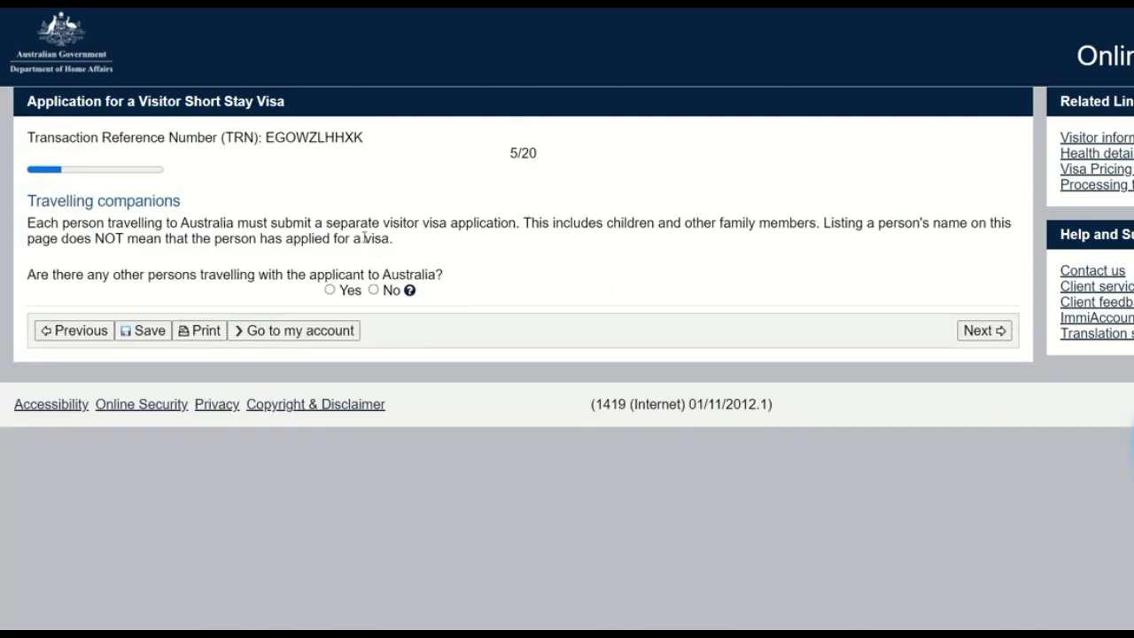
pyautogui.click(330, 290)
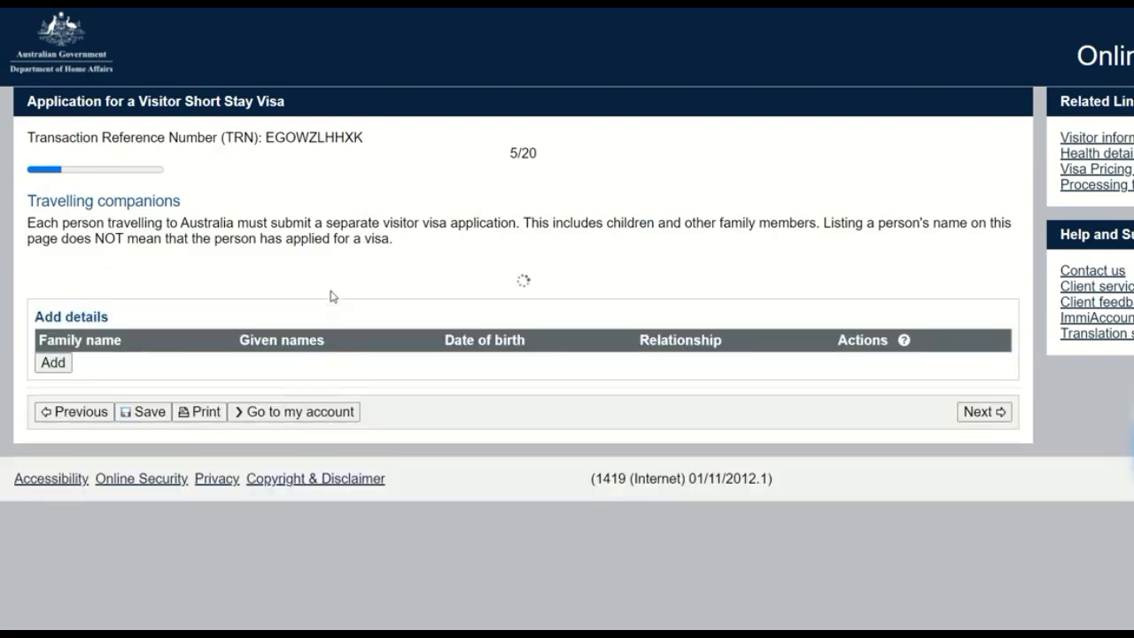
pyautogui.click(58, 364)
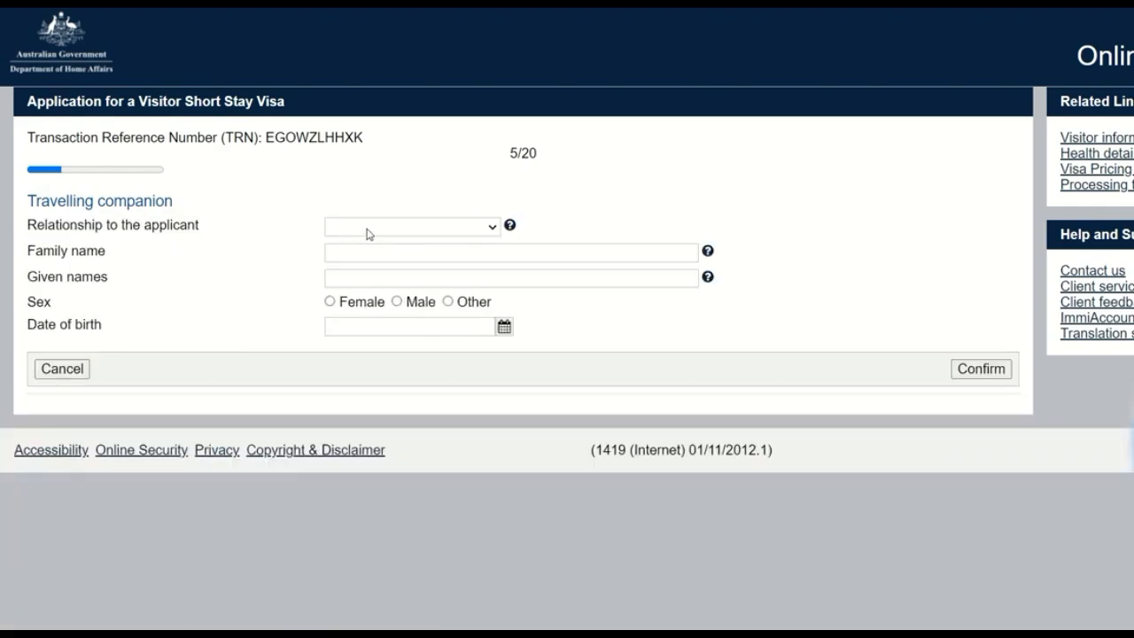
pyautogui.click(368, 232)
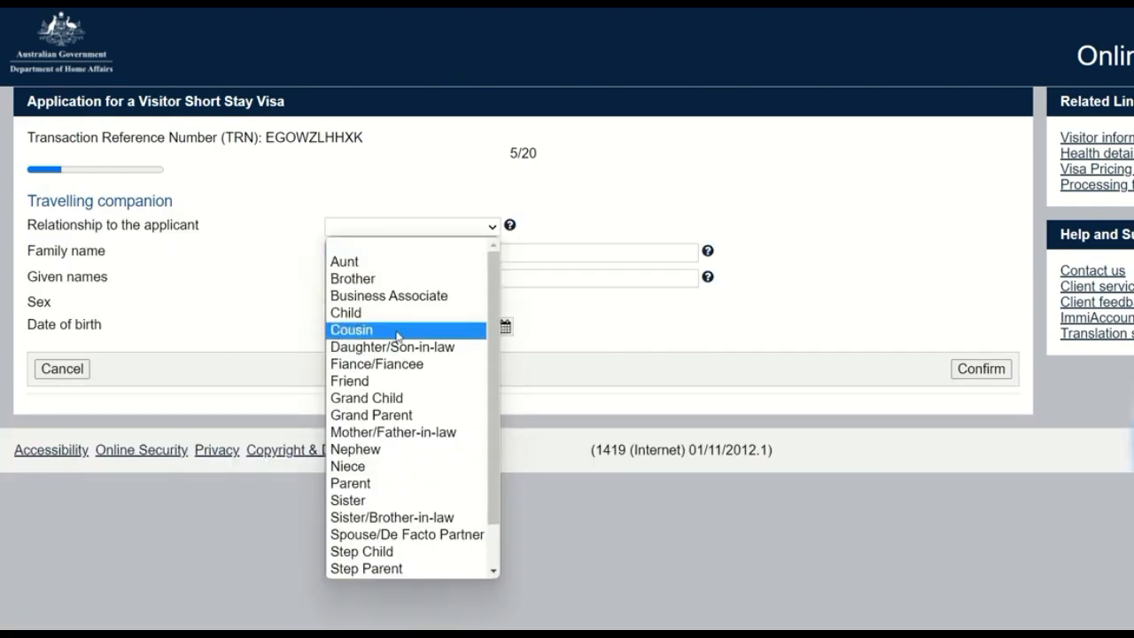
pyautogui.scroll(-1, 398, 335)
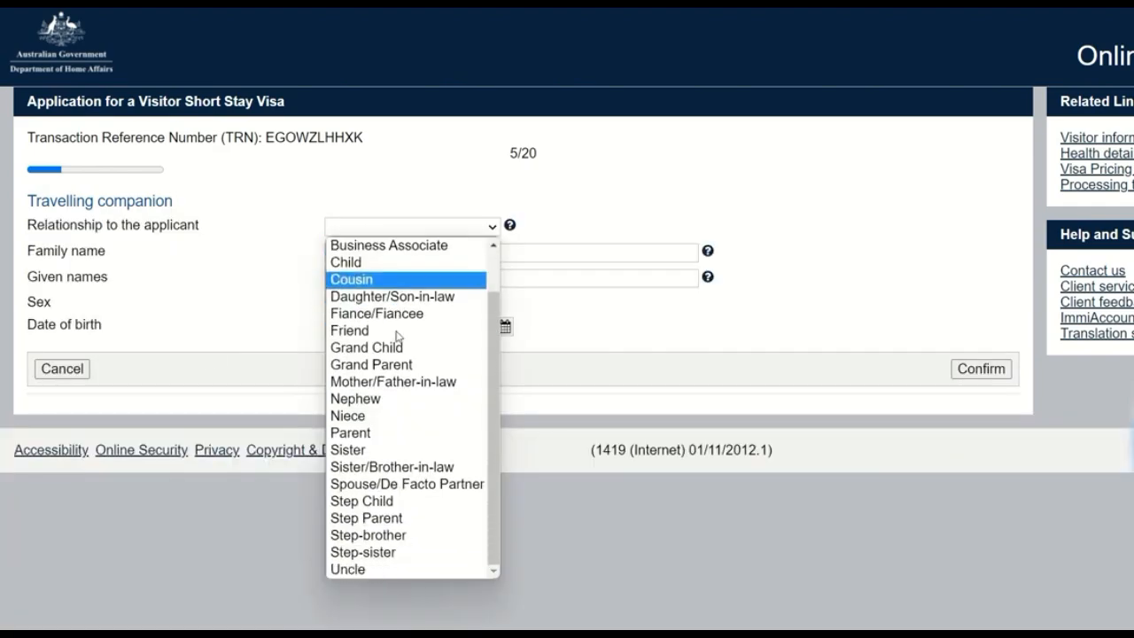
pyautogui.click(423, 484)
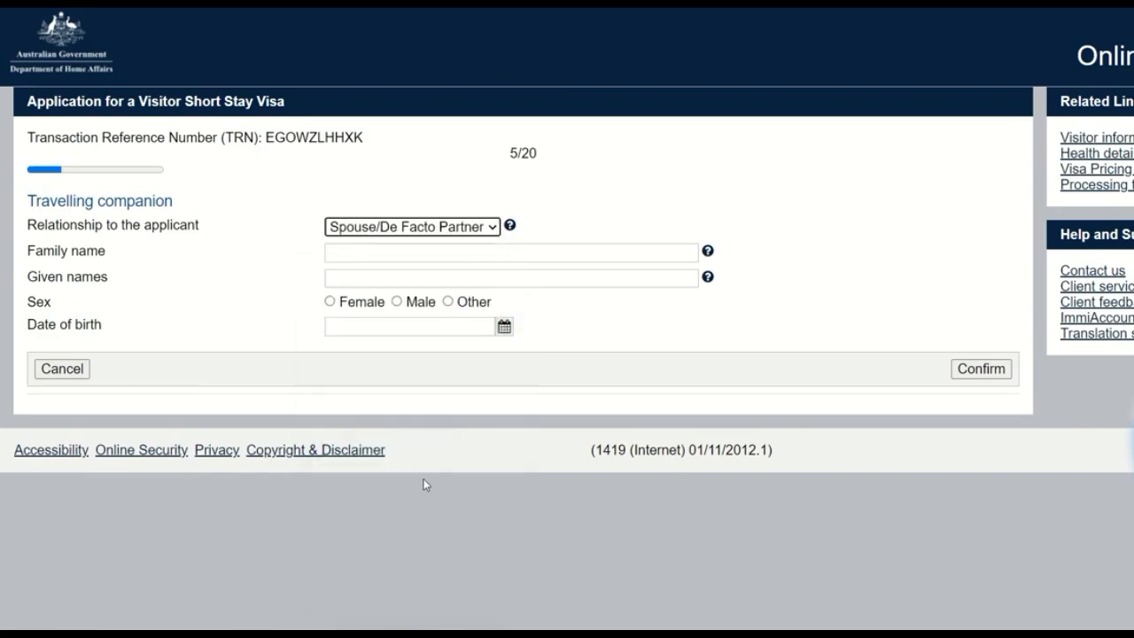
pyautogui.click(402, 257)
pyautogui.click(386, 280)
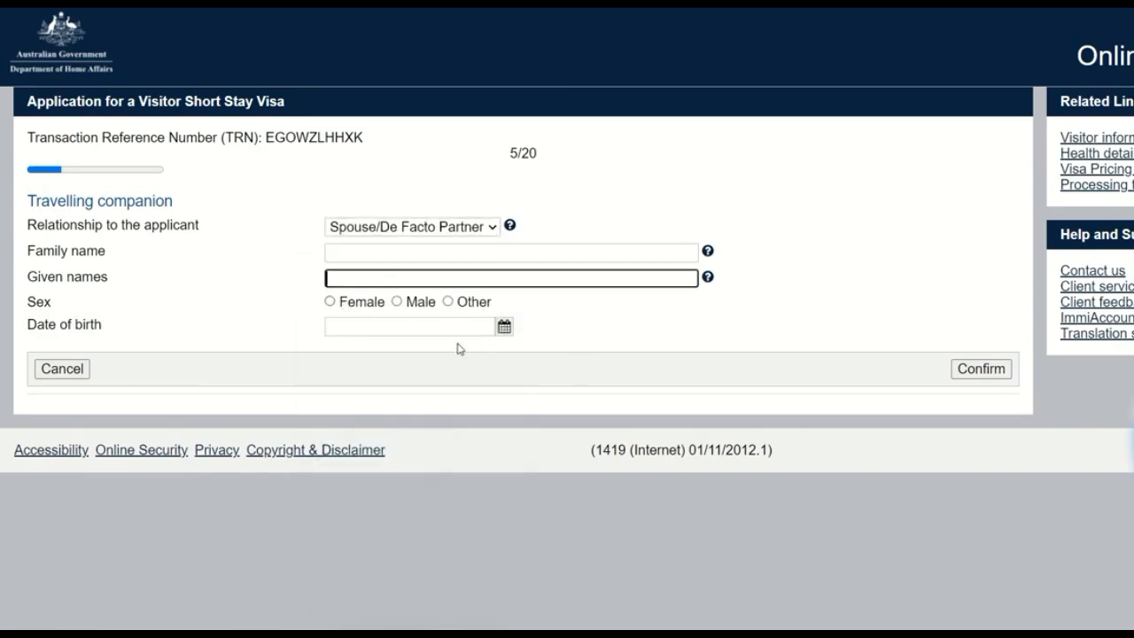
pyautogui.click(71, 370)
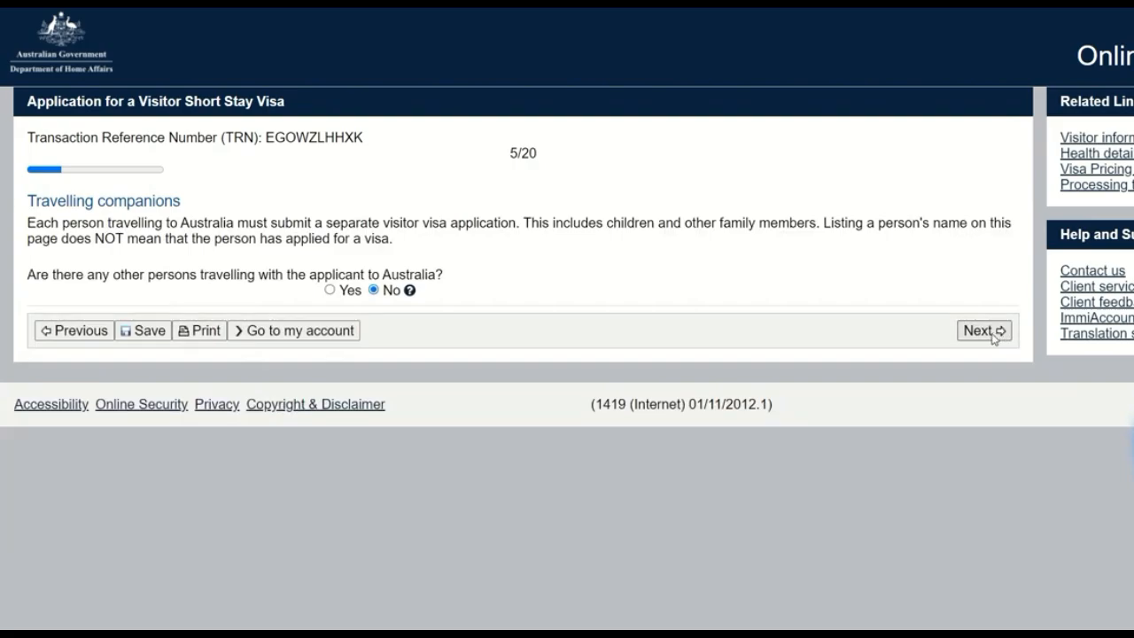
# Step: Answer No to other persons travelling with the applicant to Australia and continue to the contact details page
pyautogui.click(994, 336)
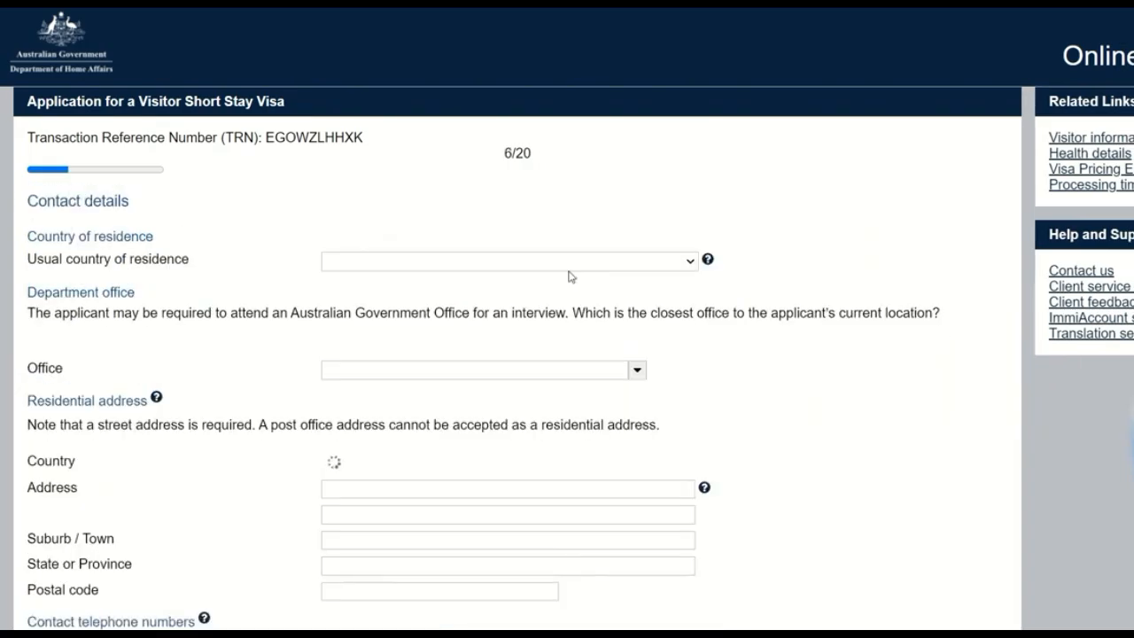
# Step: Set the usual country of residence to INDIA and the closest department office to India, New Delhi
pyautogui.scroll(-1, 556, 266)
pyautogui.click(508, 180)
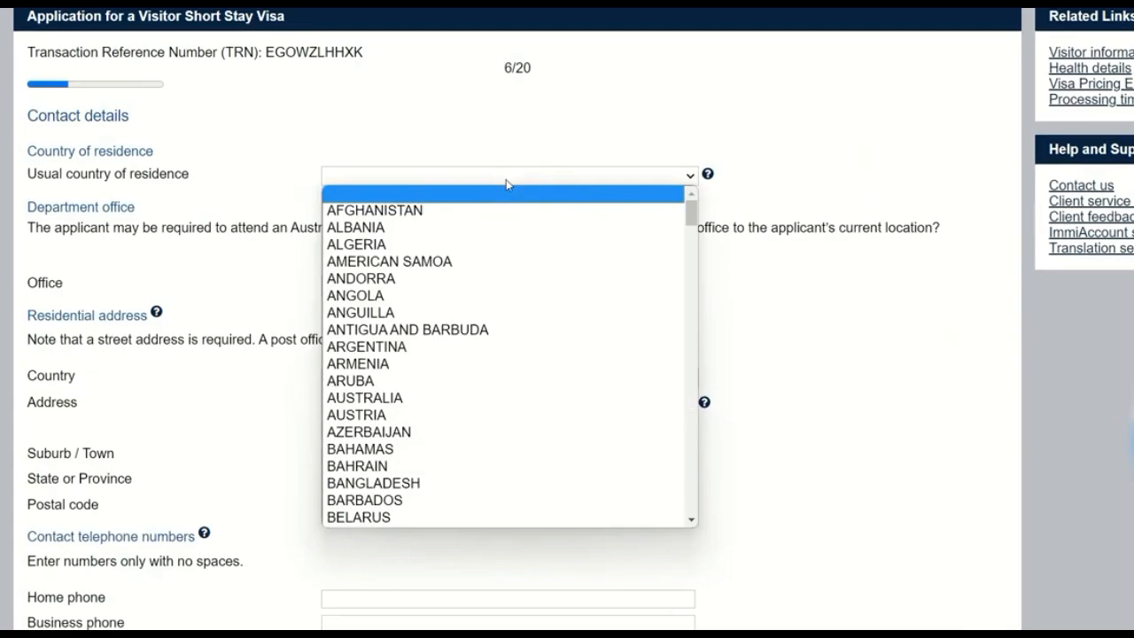
pyautogui.write('in')
pyautogui.click(909, 355)
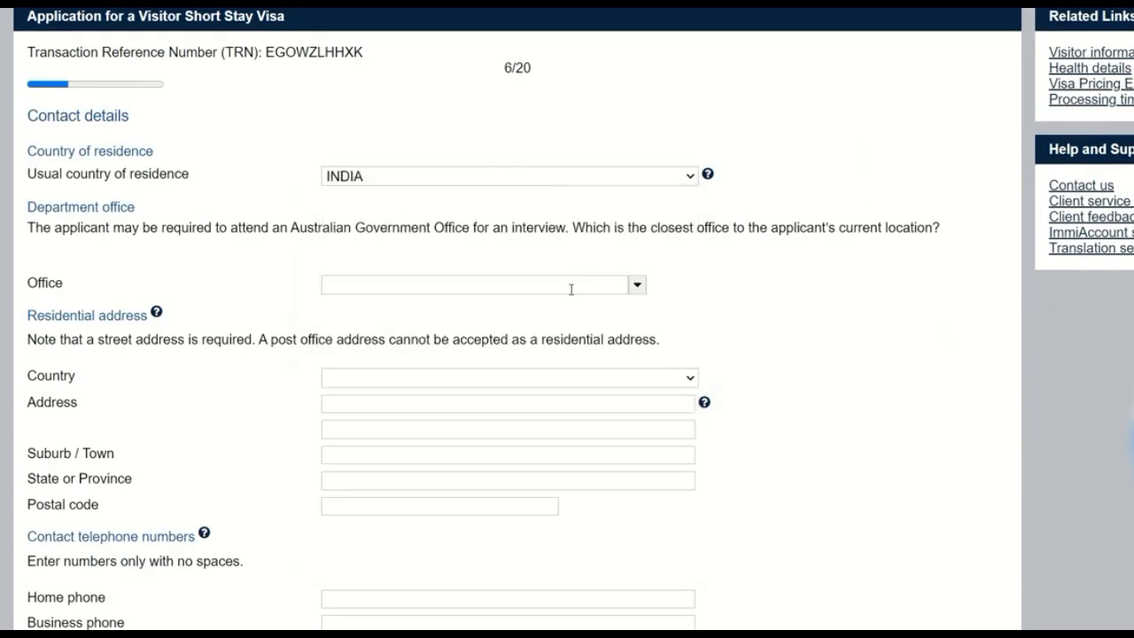
pyautogui.click(572, 288)
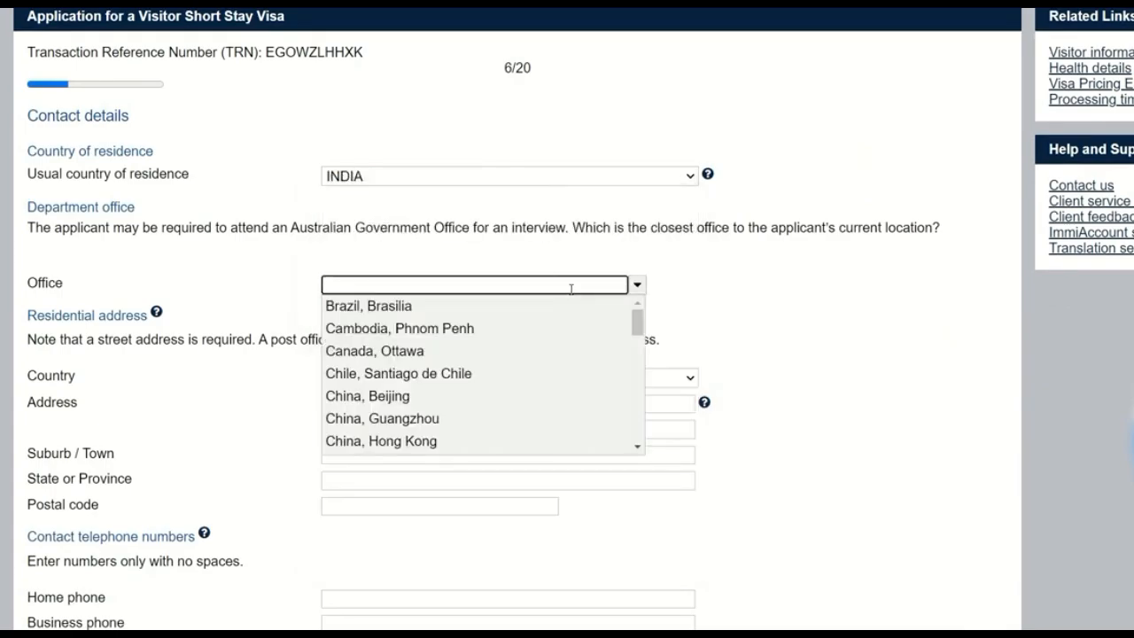
pyautogui.write('NEQ')
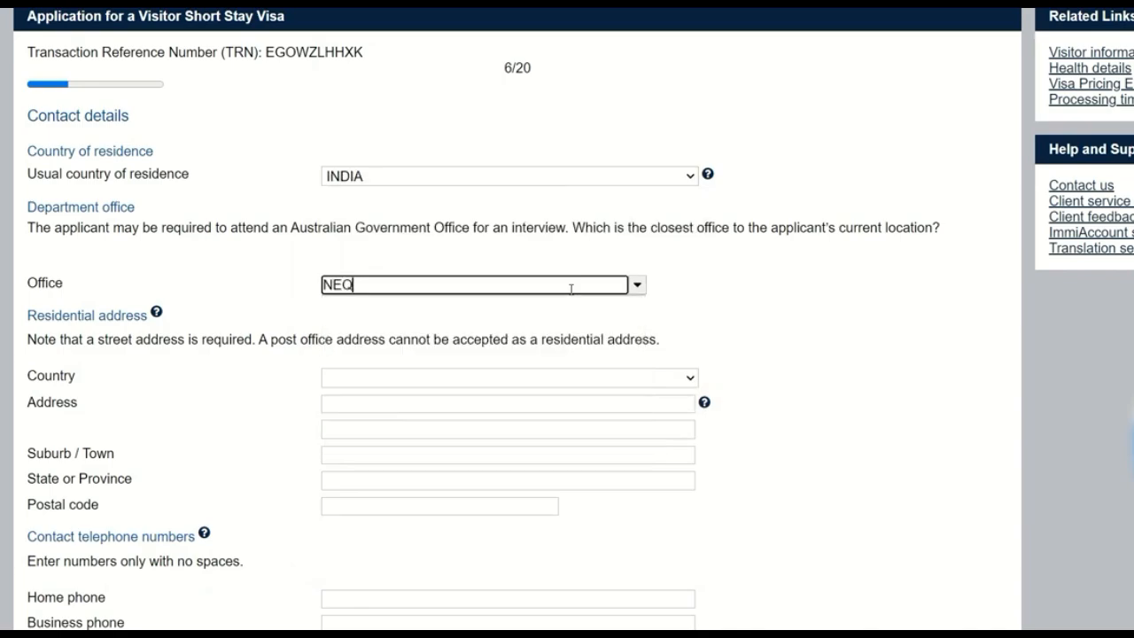
pyautogui.press('BackSpace')
pyautogui.write('W')
pyautogui.click(468, 304)
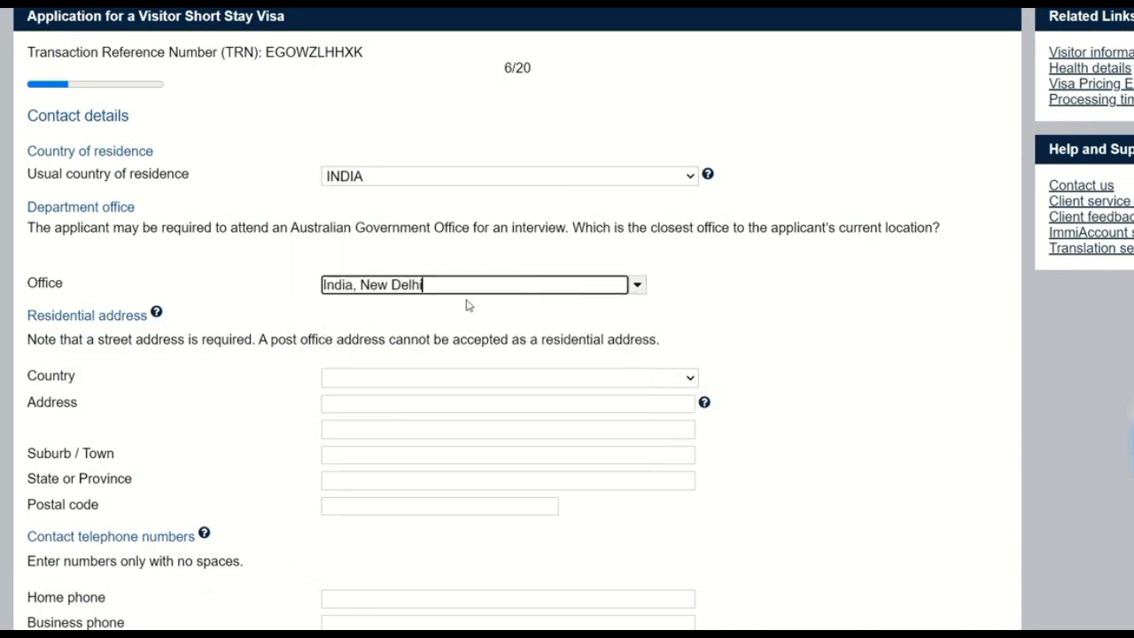
# Step: Set the residential address country to INDIA and enter the applicant's street address on the two address lines
pyautogui.click(653, 380)
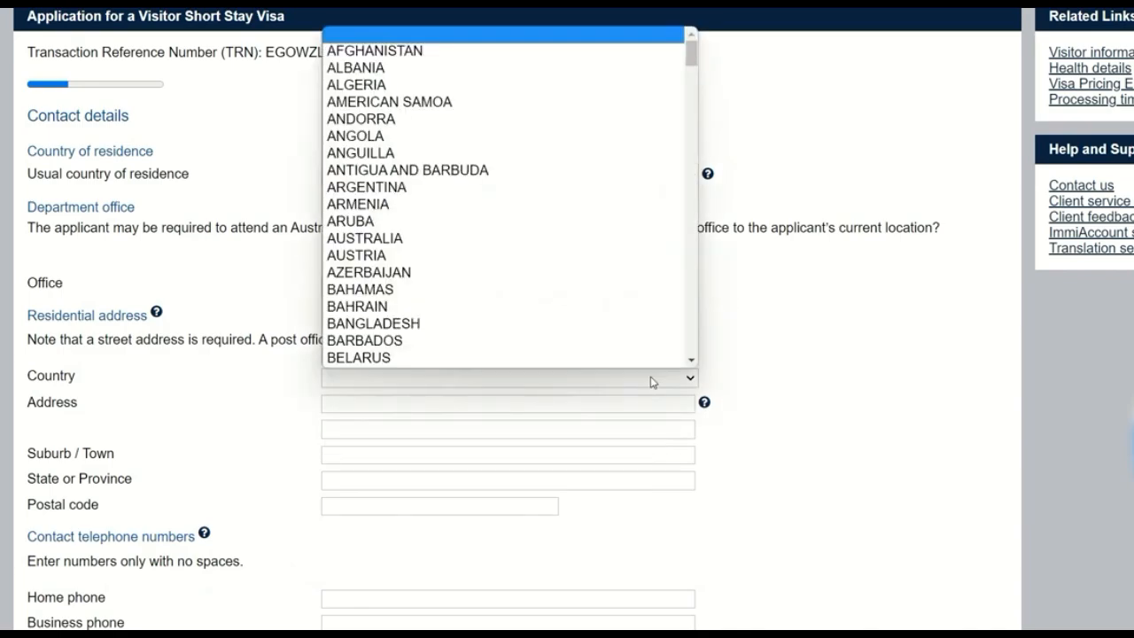
pyautogui.write('india')
pyautogui.press('Return')
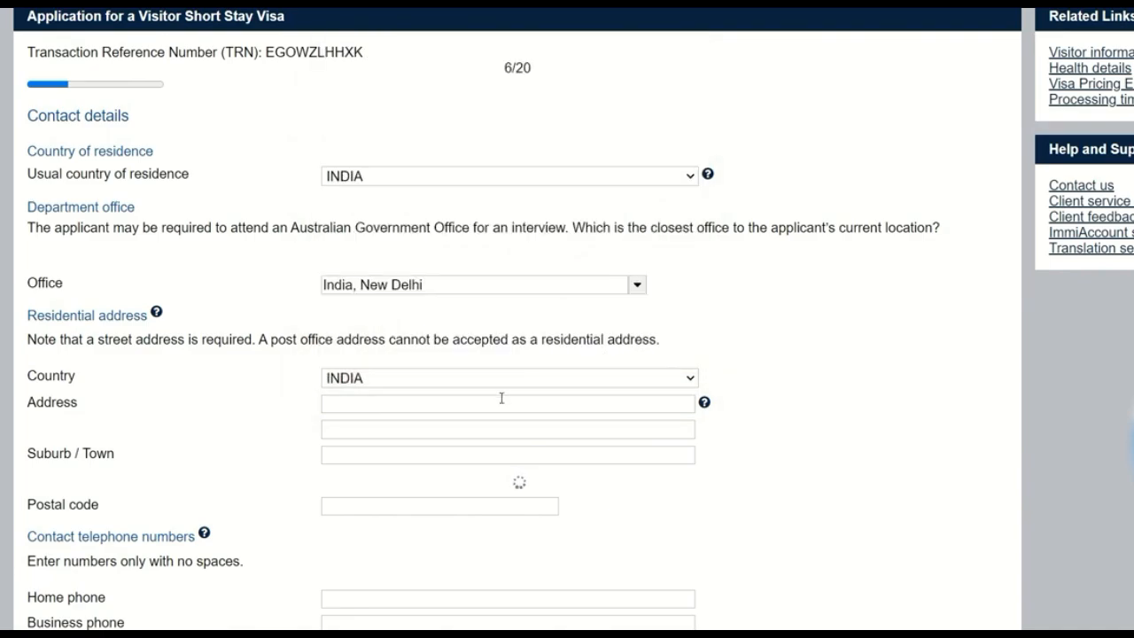
pyautogui.click(501, 403)
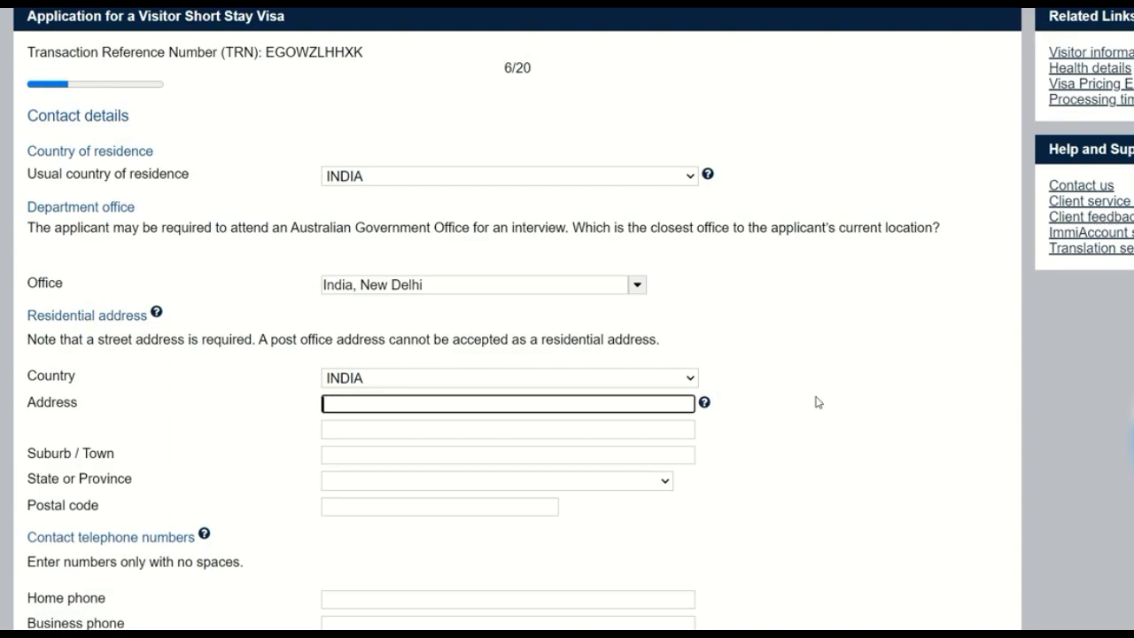
pyautogui.press('Tab')
pyautogui.press('Tab')
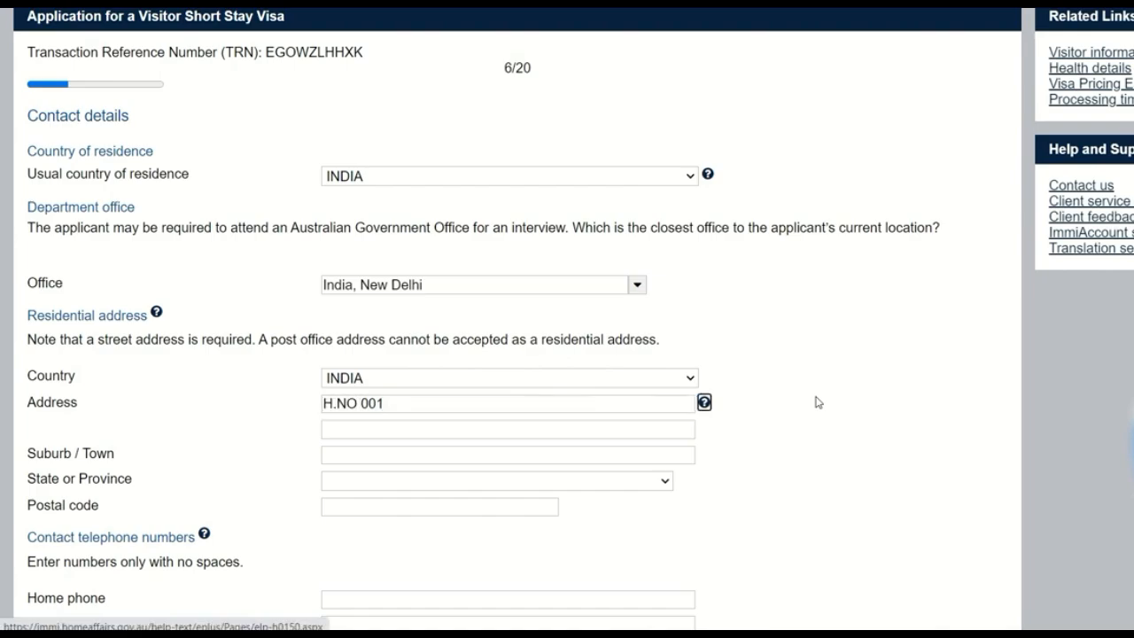
pyautogui.press('Tab')
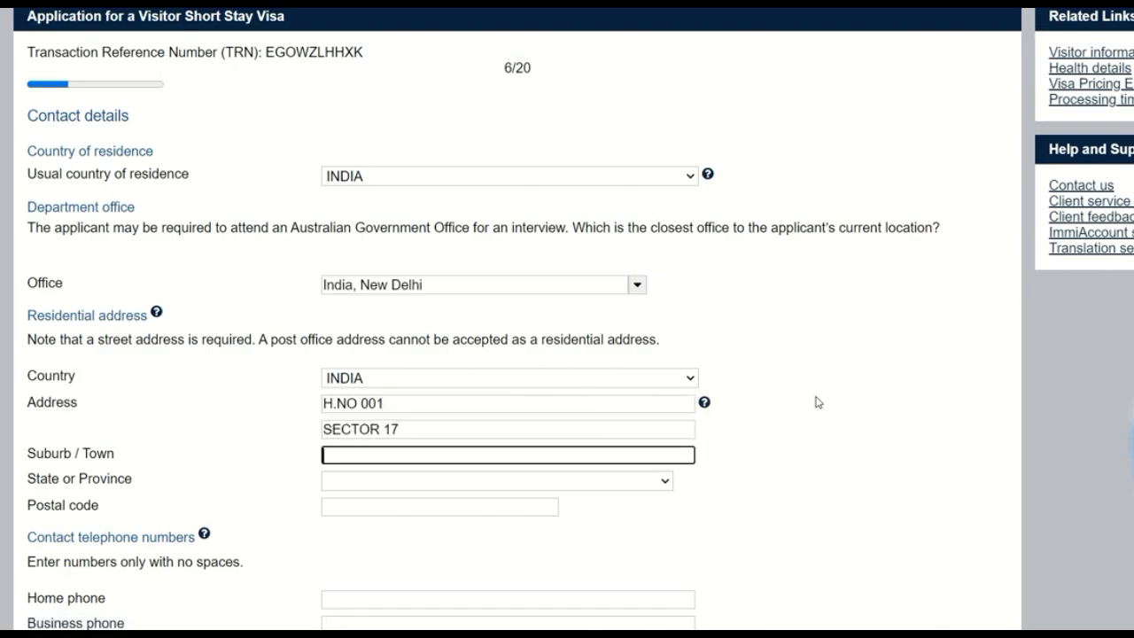
# Step: Complete the residential address with the applicant's town, state and postal code
pyautogui.write('CHANDIGARH')
pyautogui.press('Tab')
pyautogui.press('c')
pyautogui.press('Tab')
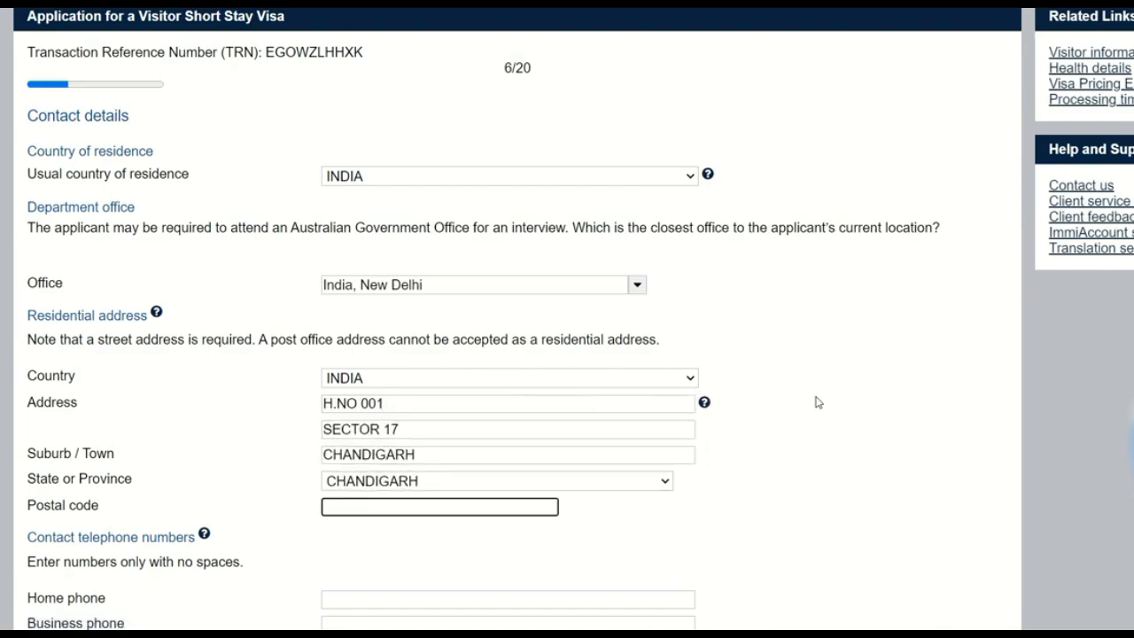
pyautogui.write('141001')
# Step: Enter the applicant's mobile number with the country prefix in the contact telephone numbers
pyautogui.scroll(-3, 774, 425)
pyautogui.click(386, 380)
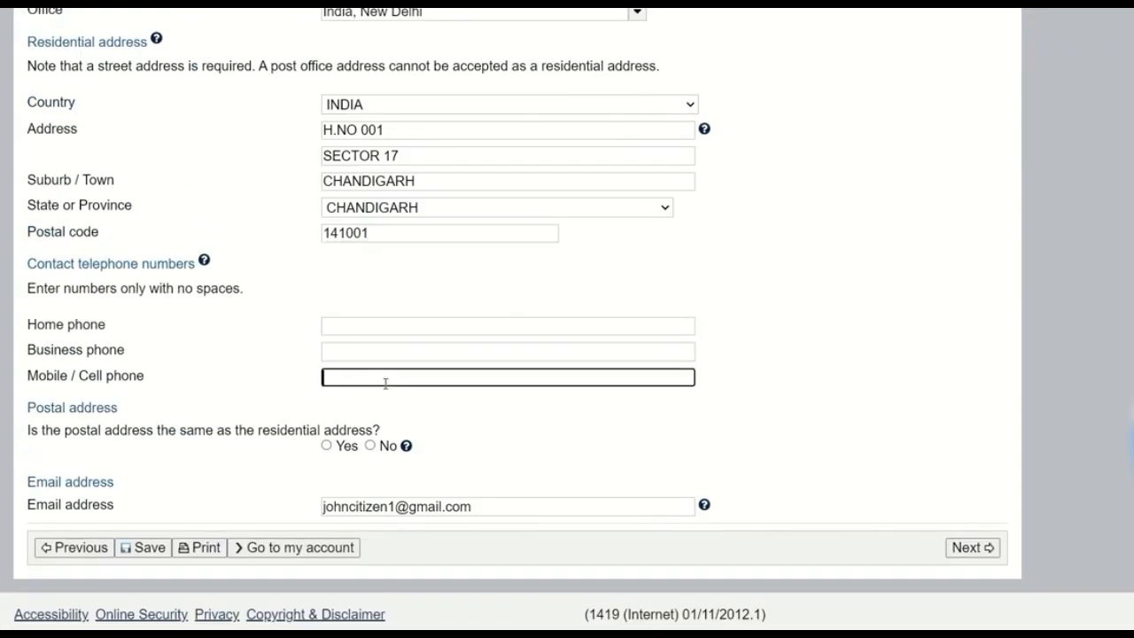
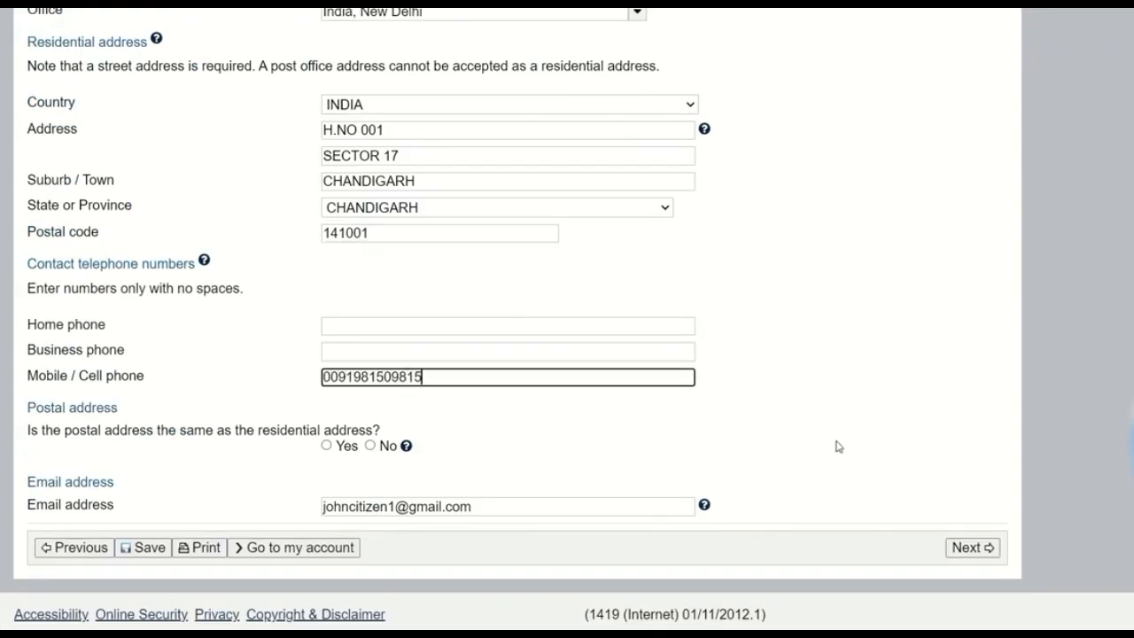
pyautogui.click(398, 328)
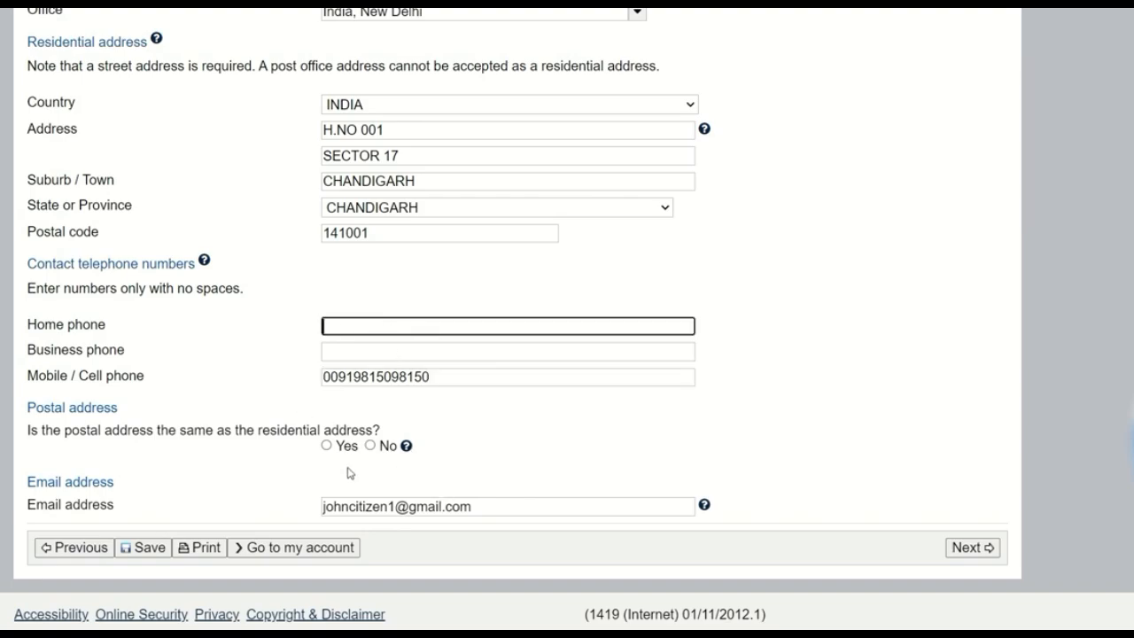
pyautogui.click(484, 504)
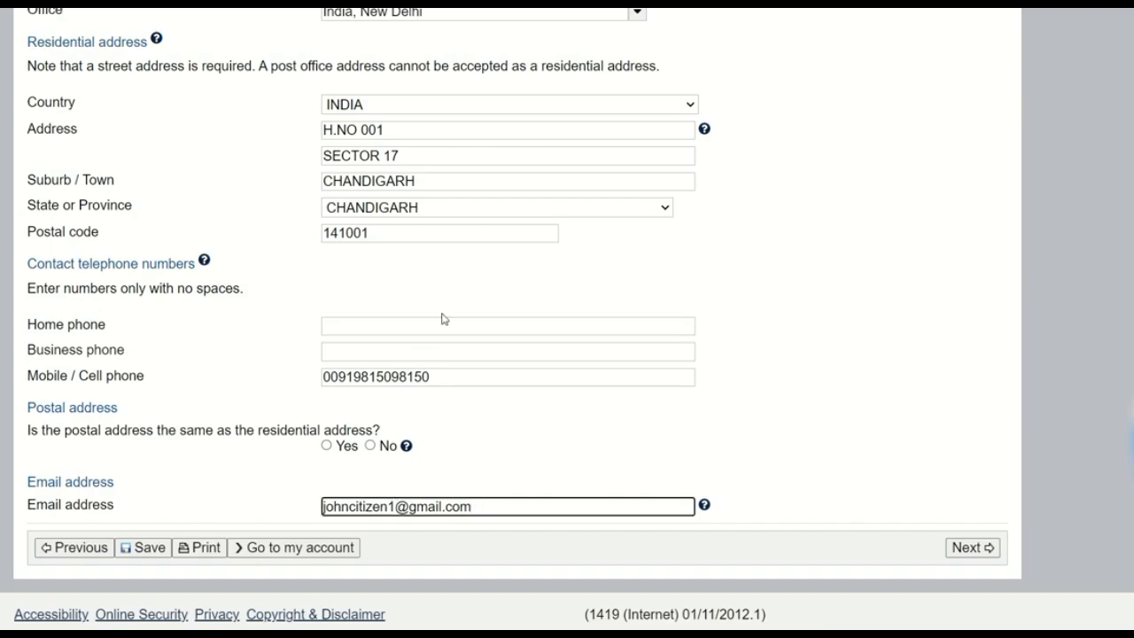
pyautogui.moveTo(27, 41); pyautogui.dragTo(142, 42)
pyautogui.rightClick(145, 41)
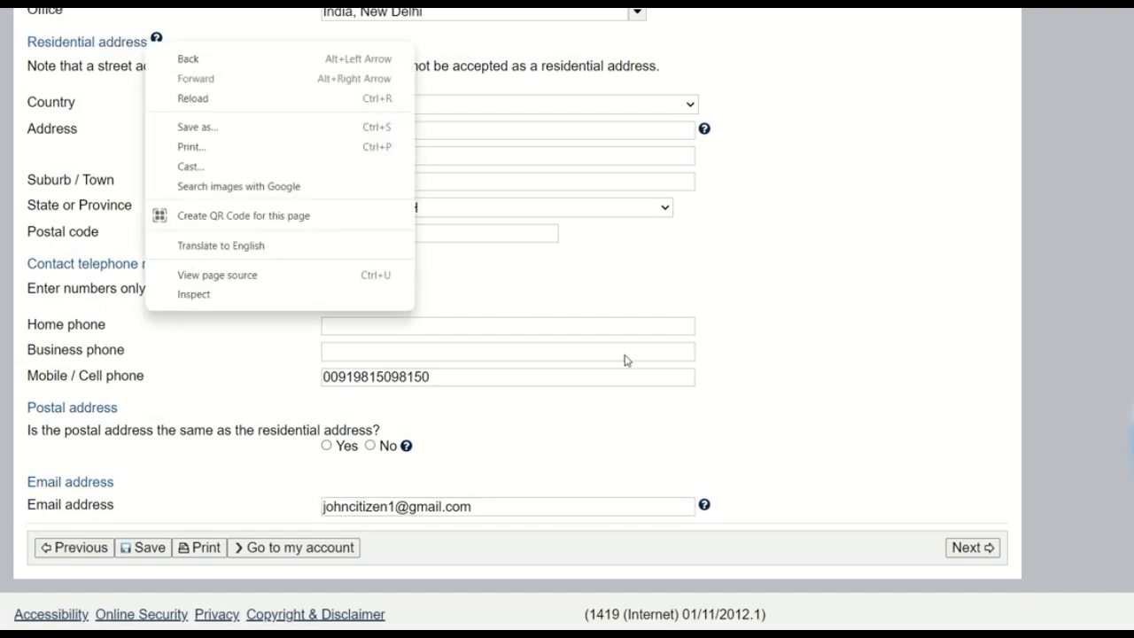
pyautogui.click(671, 301)
# Step: Answer Yes to the postal address matching the residential address, continue to the authorised recipient page, and decline saving the address in the browser
pyautogui.click(327, 446)
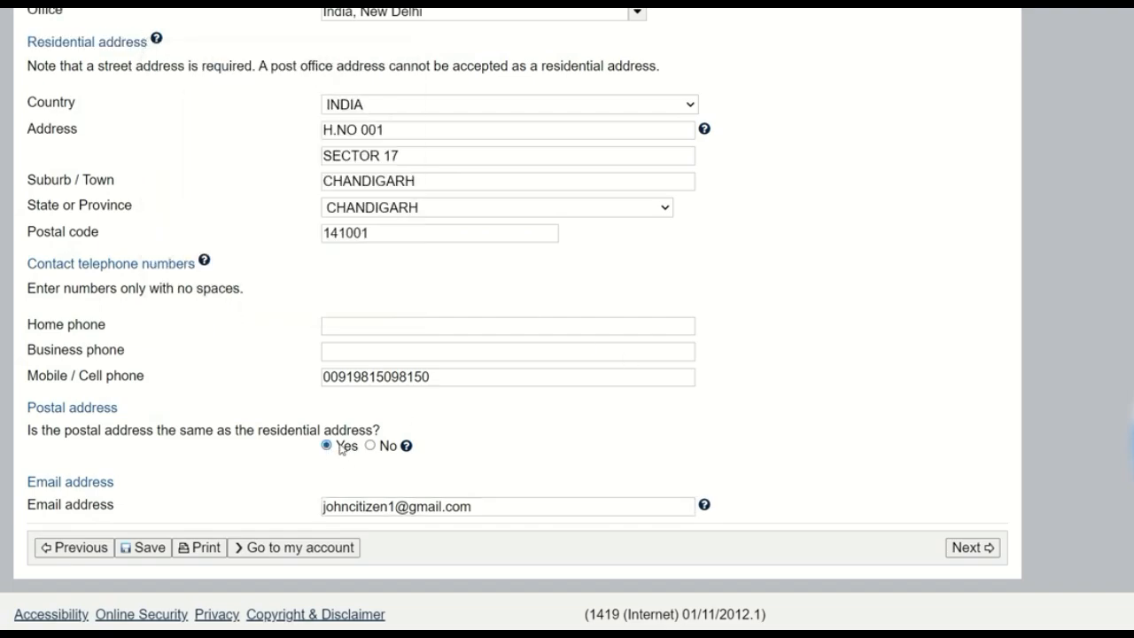
pyautogui.scroll(3, 557, 360)
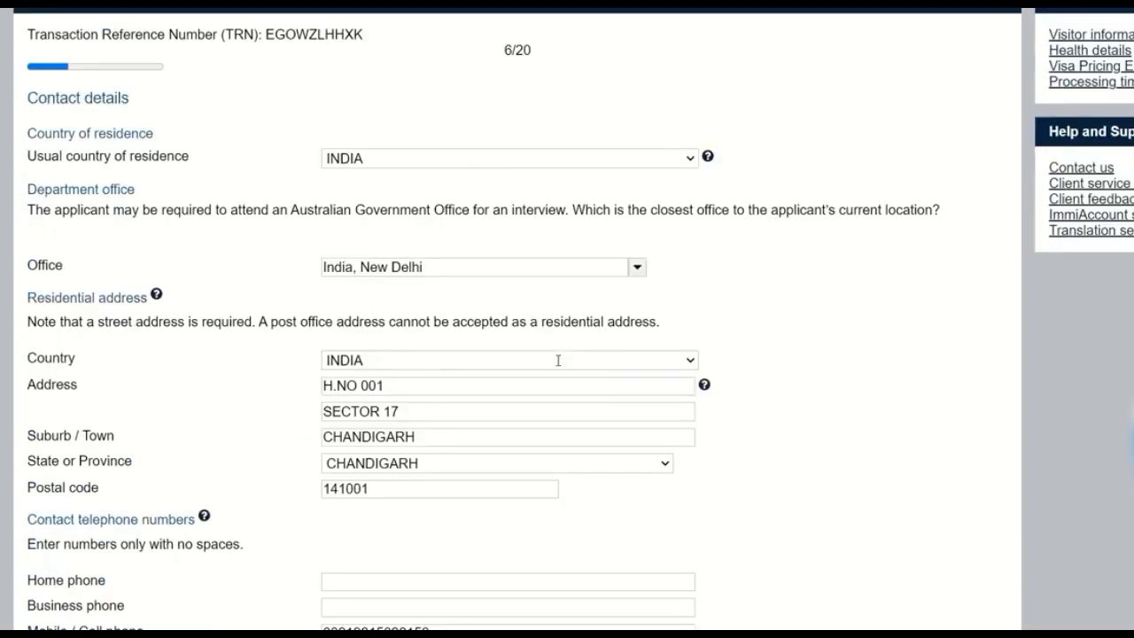
pyautogui.scroll(-3, 557, 361)
pyautogui.click(966, 549)
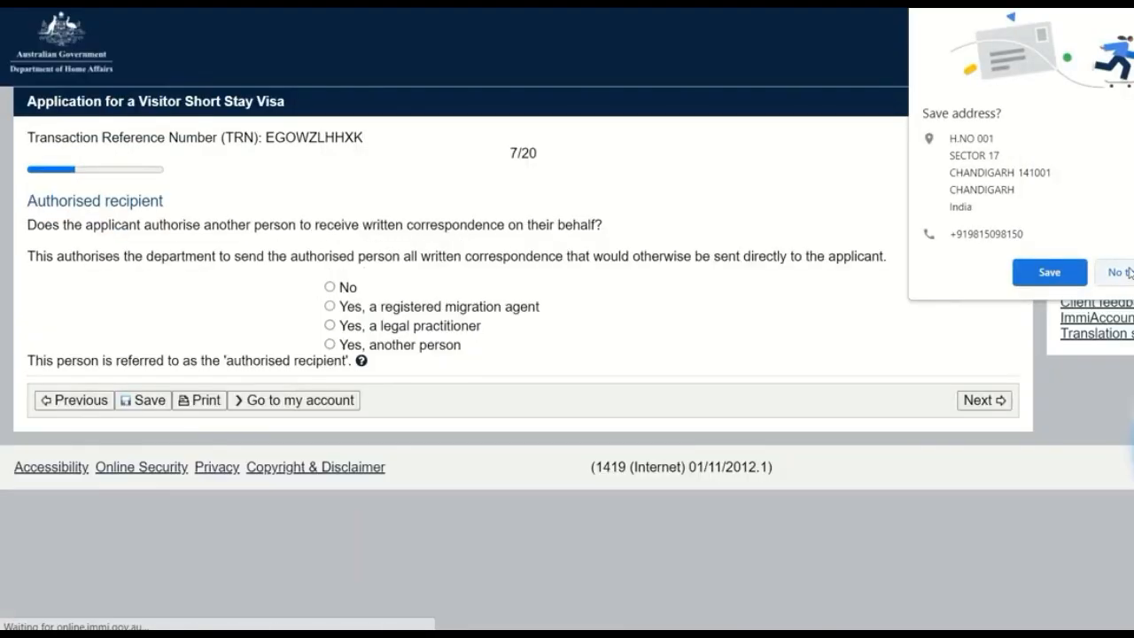
pyautogui.click(1121, 272)
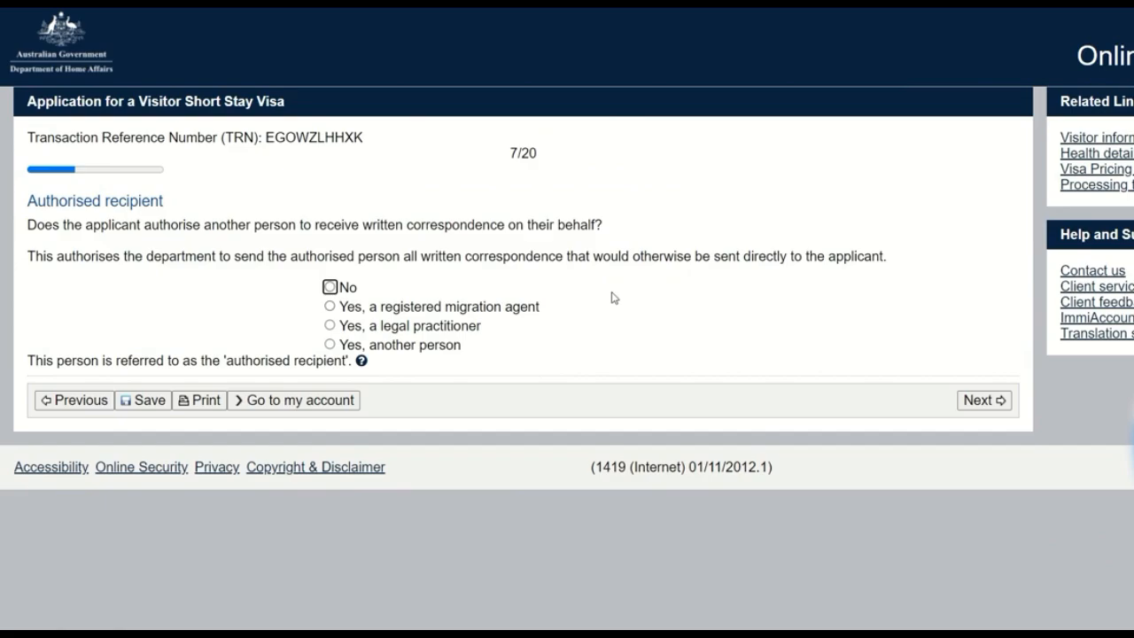
# Step: Answer No to authorising another person to receive written correspondence on the applicant's behalf
pyautogui.click(326, 286)
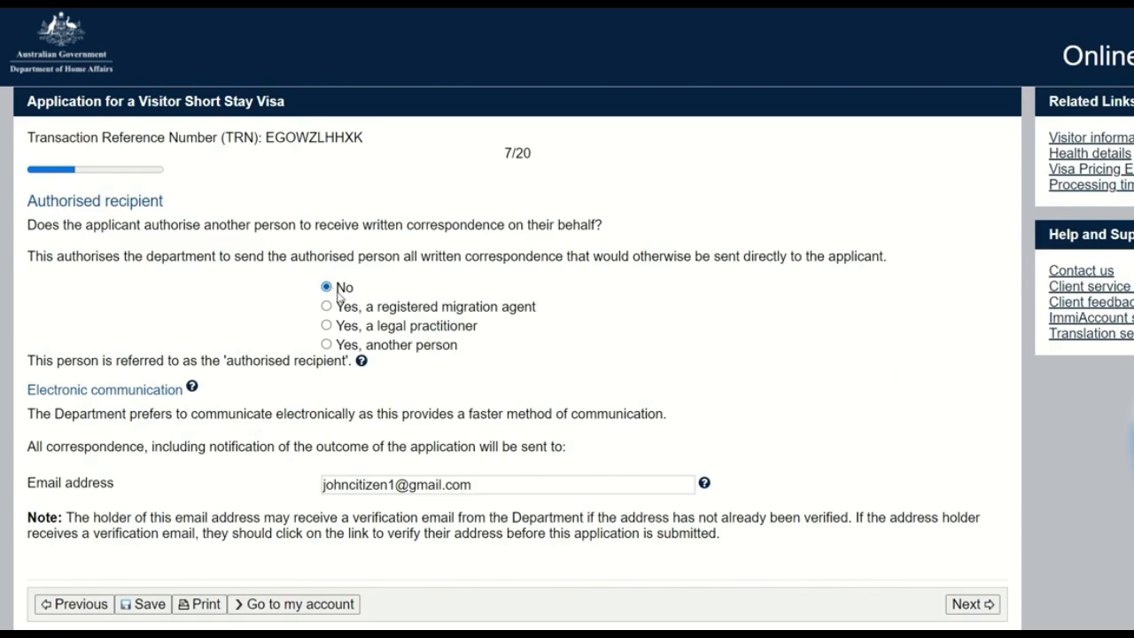
# Step: Check the email address to which the department will send all correspondence about the application
pyautogui.click(479, 487)
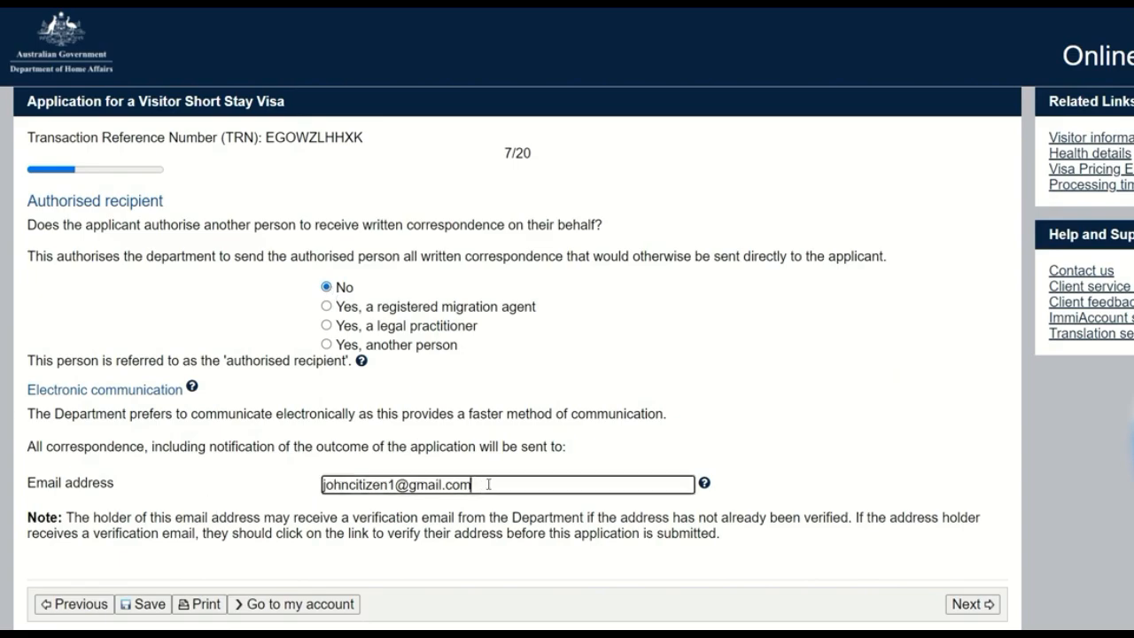
pyautogui.moveTo(484, 484); pyautogui.dragTo(321, 481)
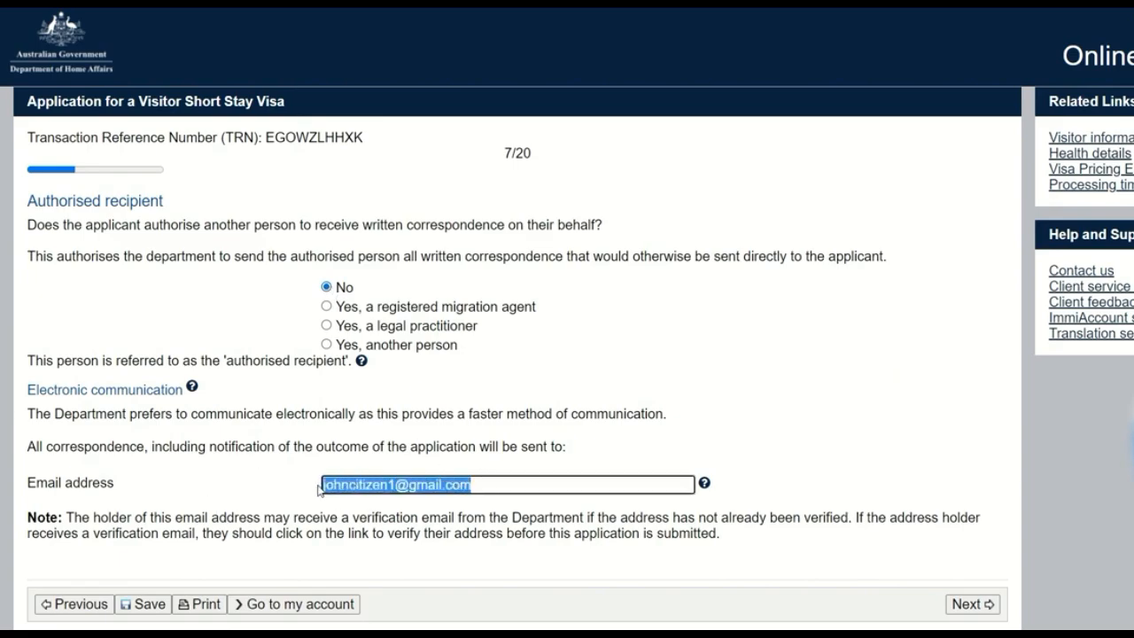
pyautogui.click(505, 483)
pyautogui.moveTo(511, 483); pyautogui.dragTo(301, 496)
pyautogui.click(498, 489)
pyautogui.moveTo(498, 489); pyautogui.dragTo(304, 494)
pyautogui.click(507, 489)
pyautogui.moveTo(514, 486); pyautogui.dragTo(299, 486)
pyautogui.click(509, 486)
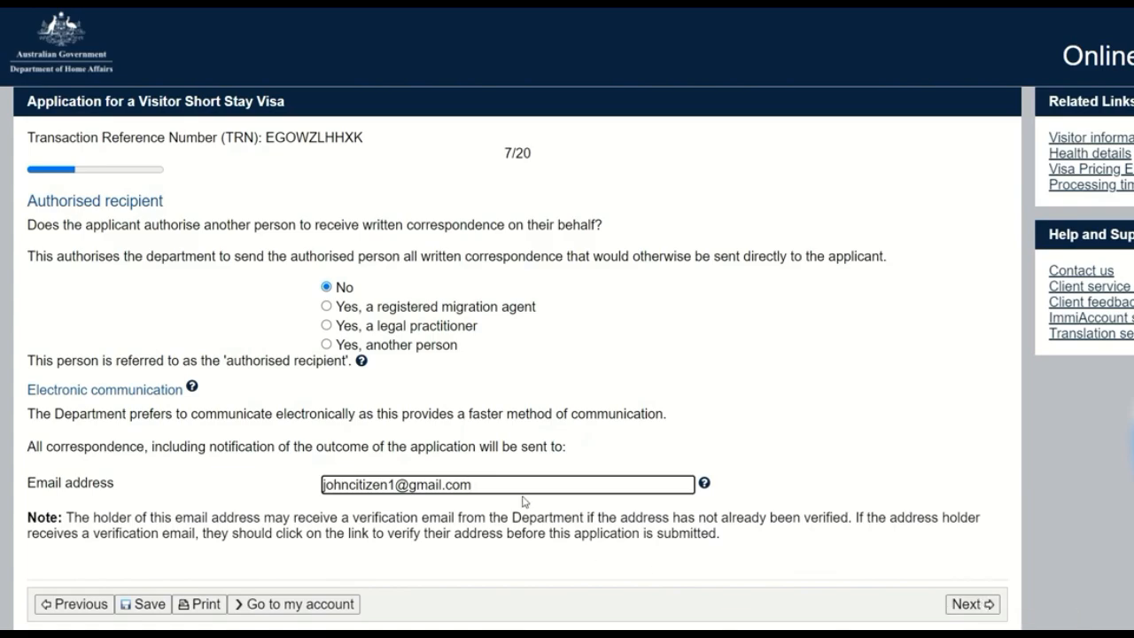
pyautogui.moveTo(515, 489); pyautogui.dragTo(317, 488)
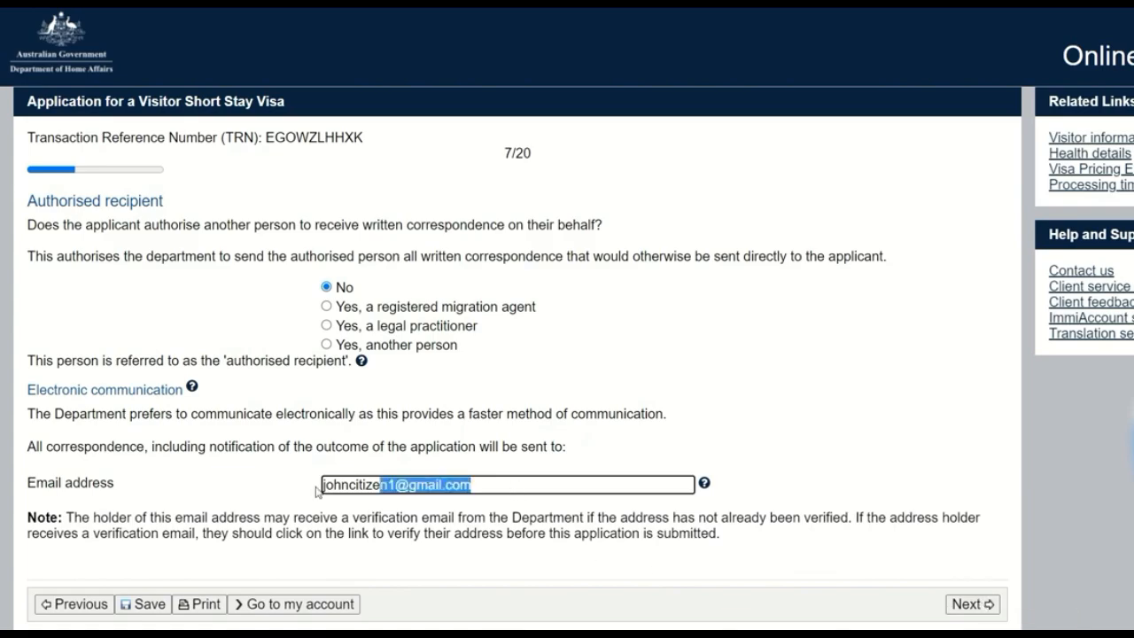
# Step: Continue to the page on non-accompanying members of the family unit
pyautogui.click(973, 605)
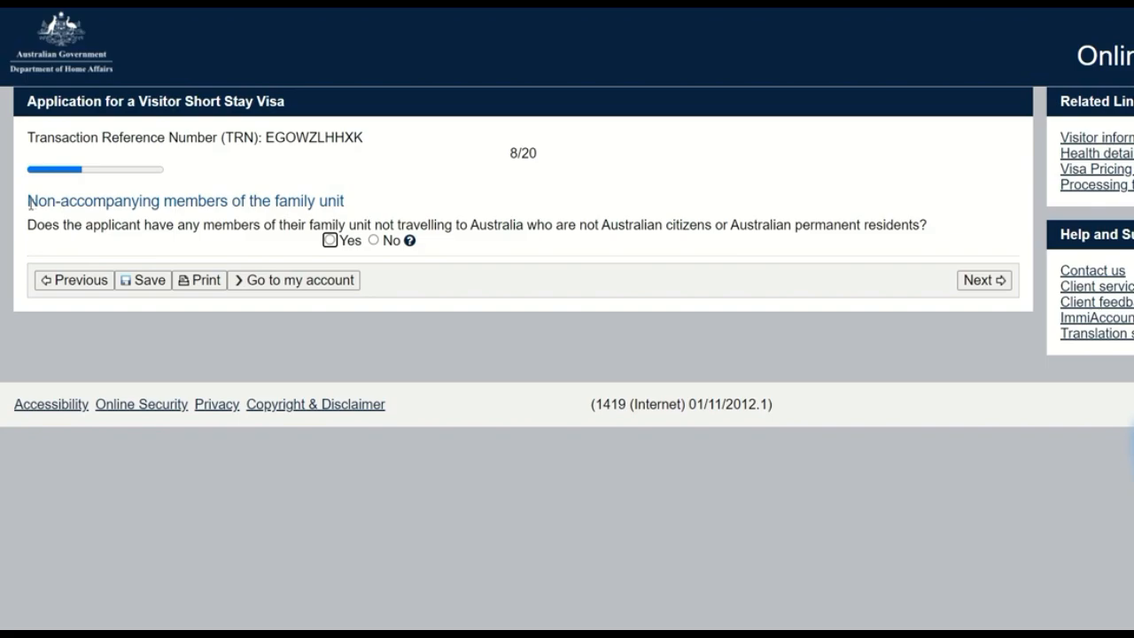
pyautogui.moveTo(31, 202); pyautogui.dragTo(360, 210)
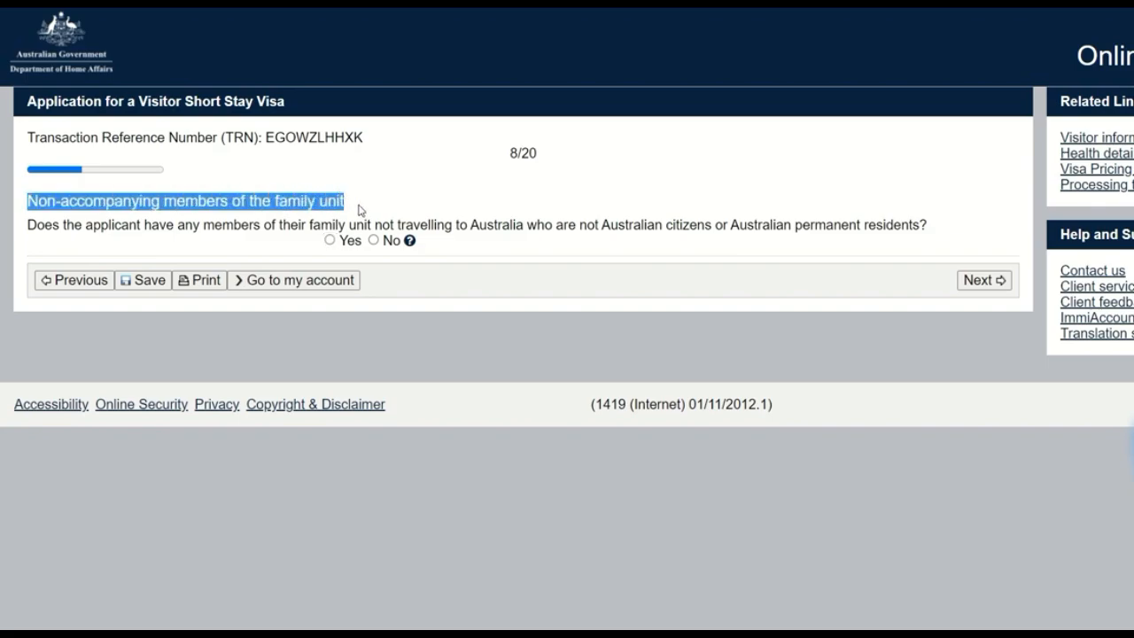
# Step: Read the question about family members not travelling who are not Australian citizens or permanent residents
pyautogui.click(319, 208)
pyautogui.moveTo(271, 206); pyautogui.dragTo(340, 204)
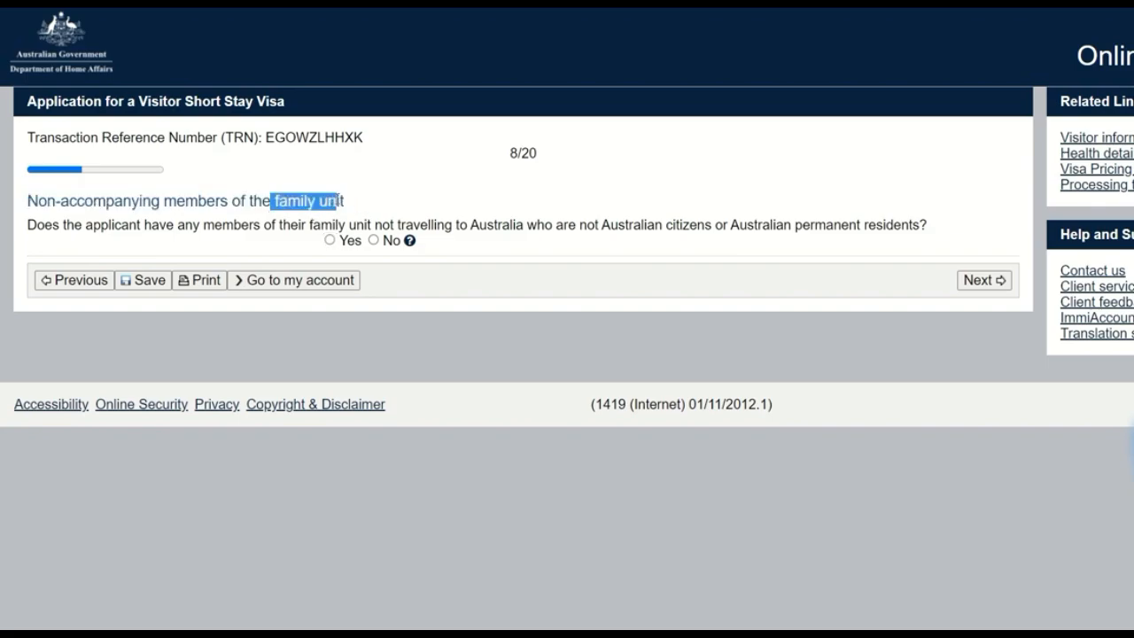
pyautogui.click(353, 205)
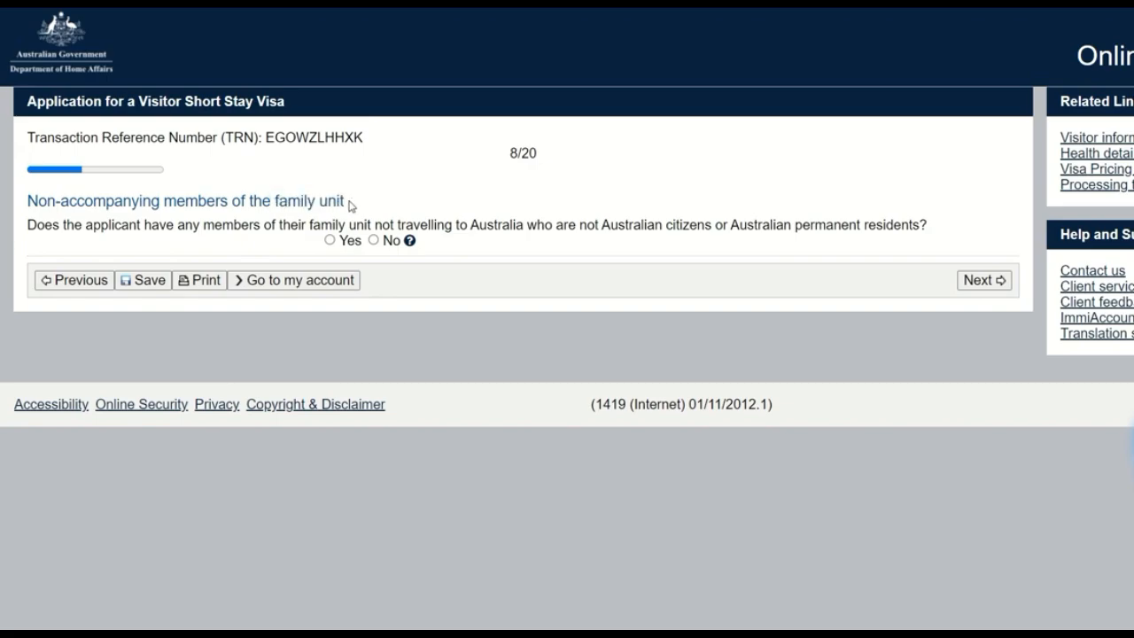
pyautogui.moveTo(600, 226); pyautogui.dragTo(858, 227)
pyautogui.click(767, 186)
pyautogui.click(330, 240)
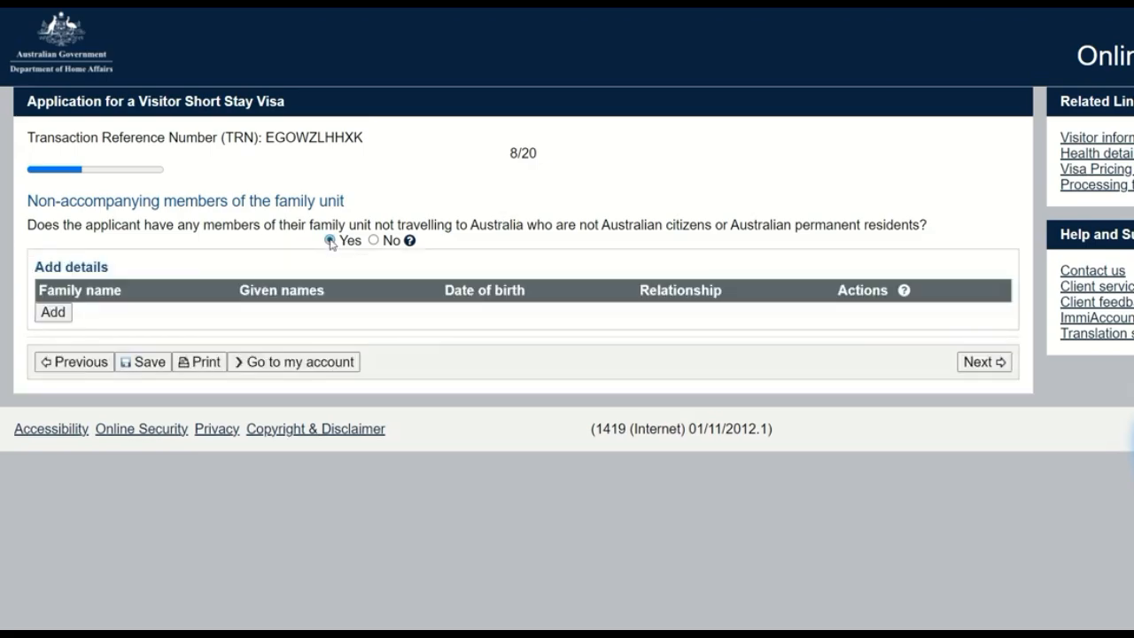
pyautogui.click(52, 313)
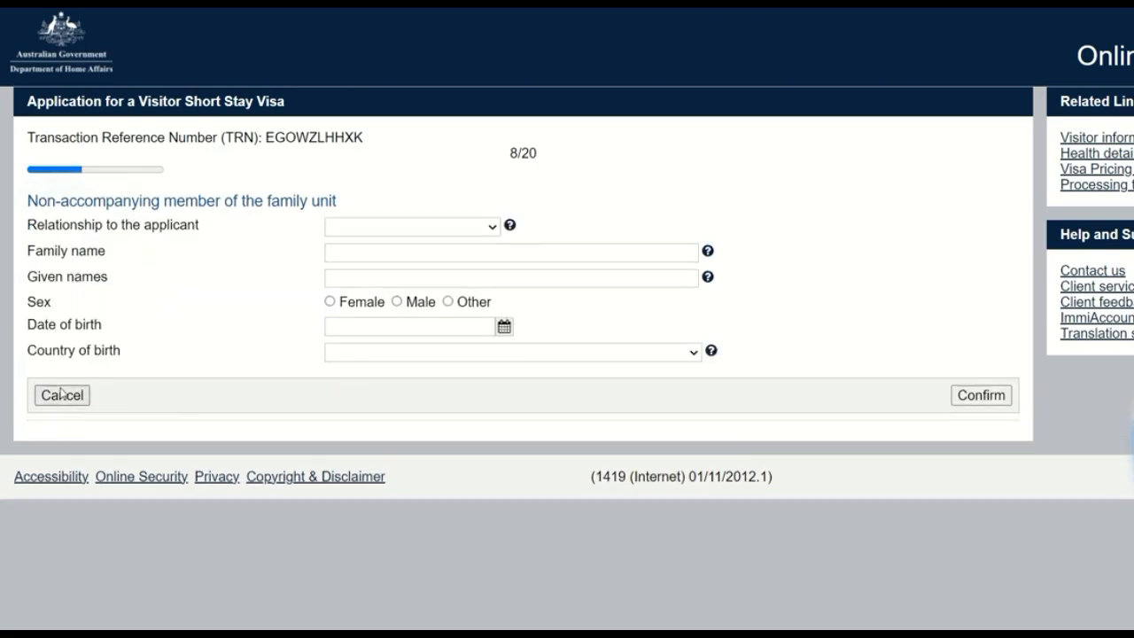
pyautogui.click(60, 395)
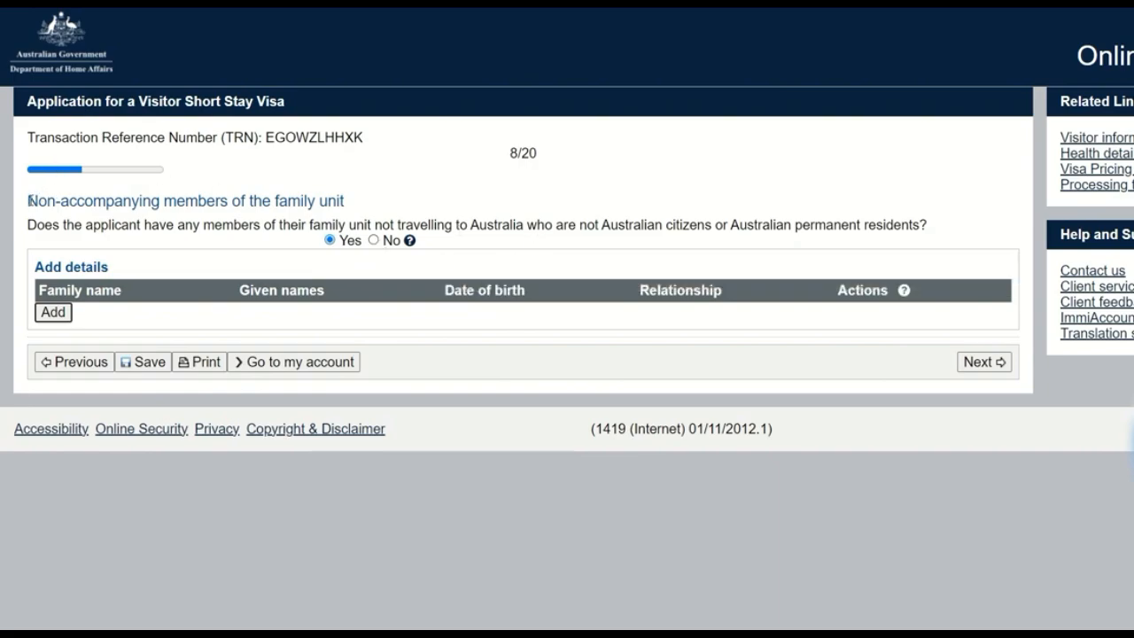
# Step: Answer No to having non-accompanying family members who are not Australian citizens or permanent residents, and continue to the Entry to Australia page
pyautogui.moveTo(29, 202); pyautogui.dragTo(937, 236)
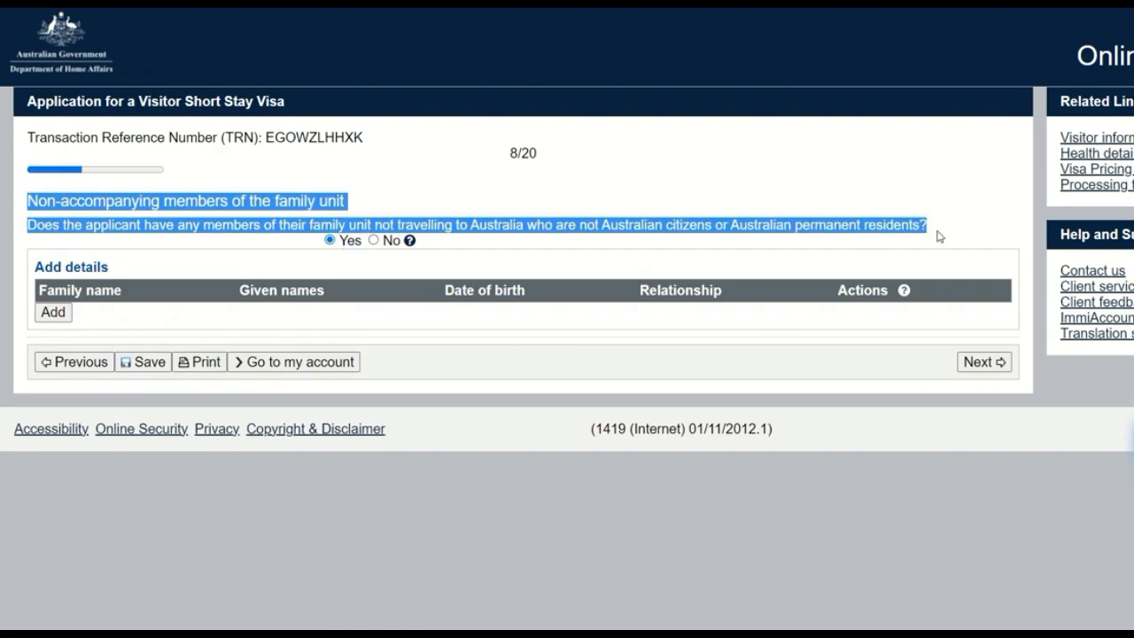
pyautogui.click(940, 235)
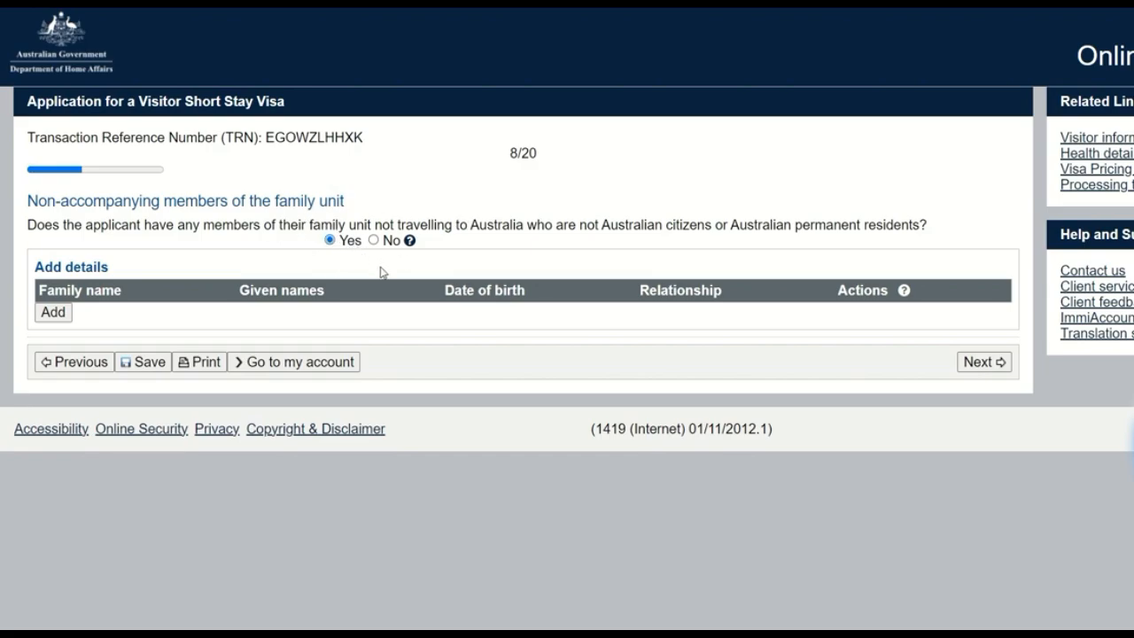
pyautogui.click(373, 240)
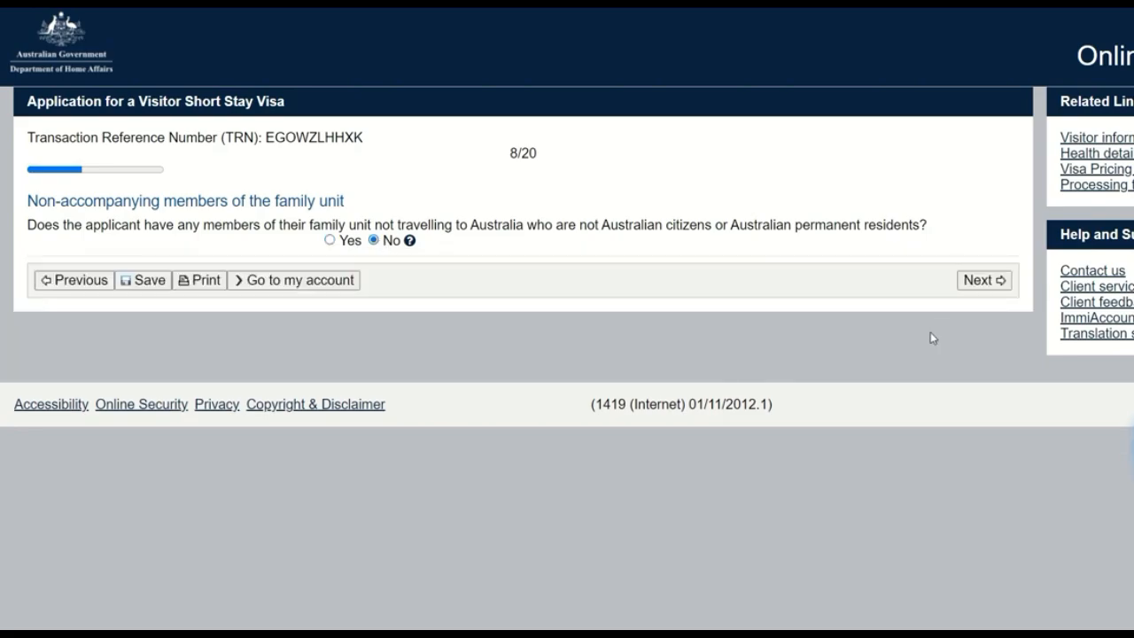
pyautogui.click(981, 282)
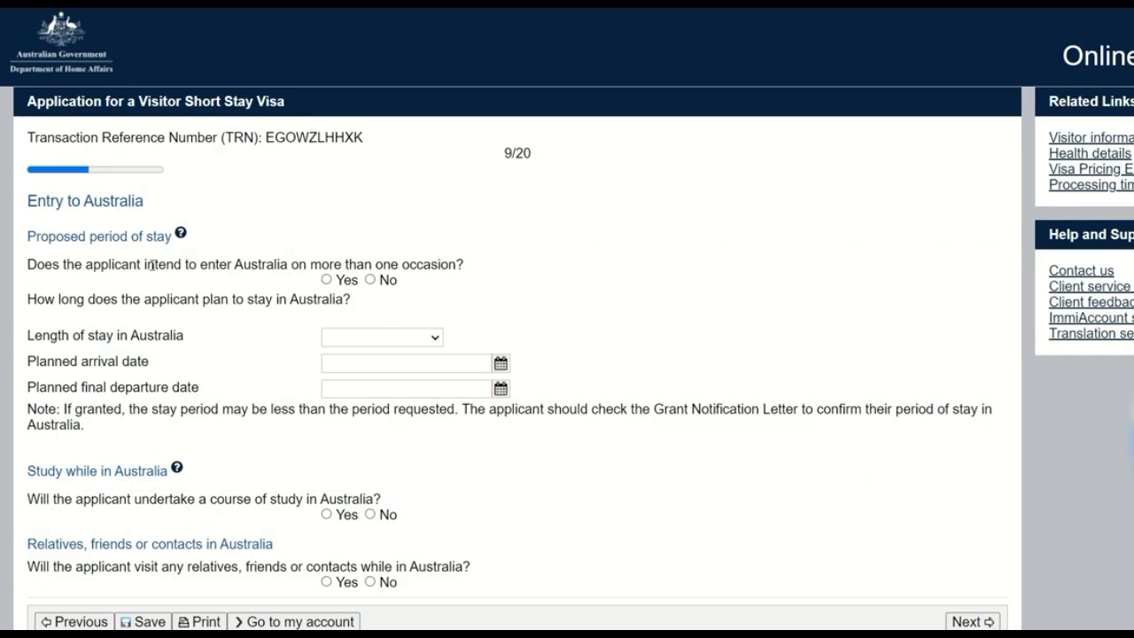
# Step: Answer No to the applicant intending to enter Australia on more than one occasion
pyautogui.moveTo(30, 264); pyautogui.dragTo(462, 259)
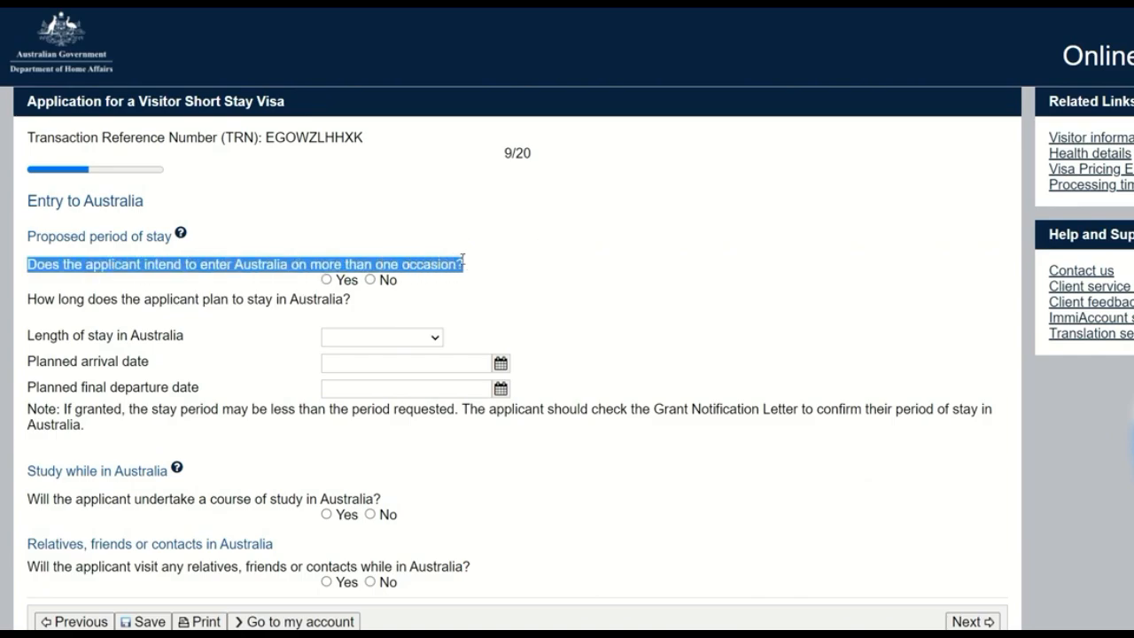
pyautogui.click(520, 267)
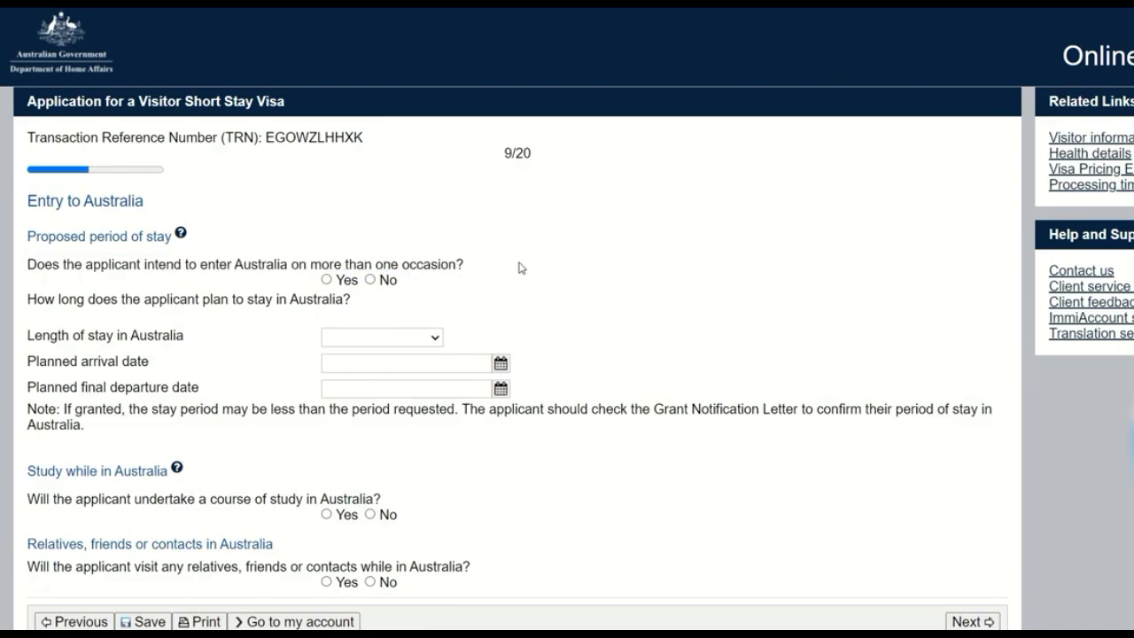
pyautogui.click(371, 280)
pyautogui.scroll(-1, 495, 270)
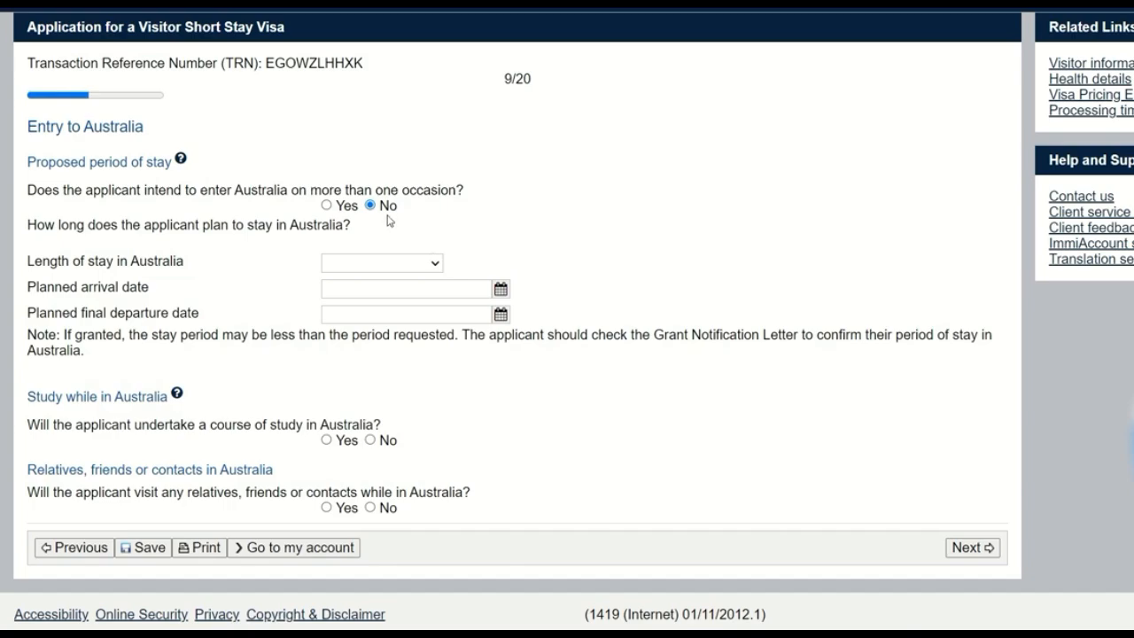
pyautogui.click(387, 263)
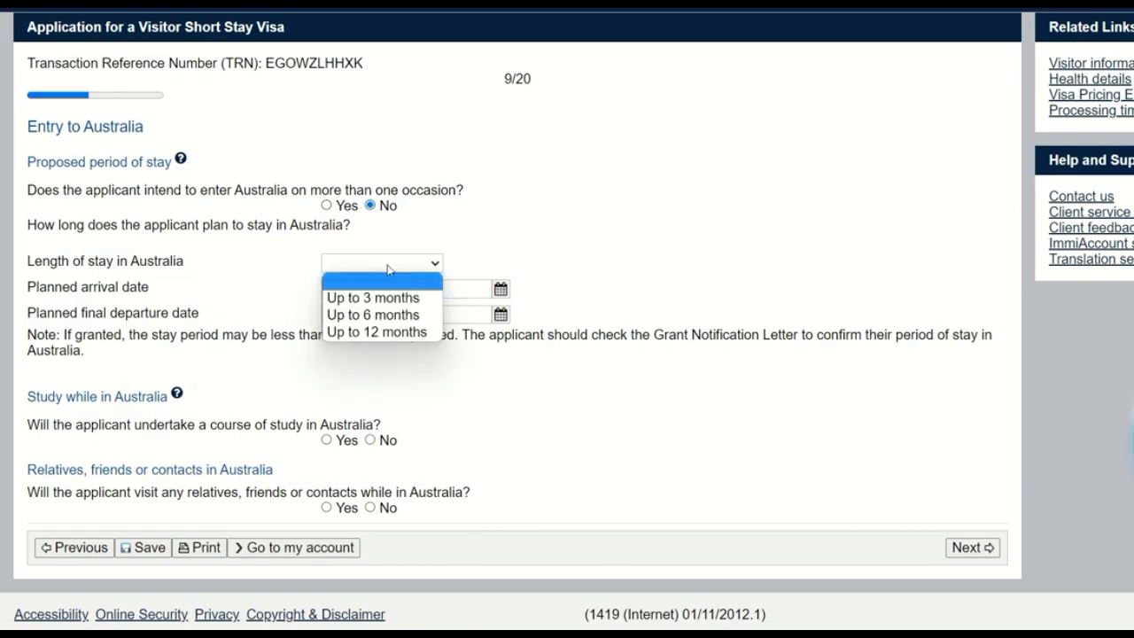
pyautogui.click(501, 242)
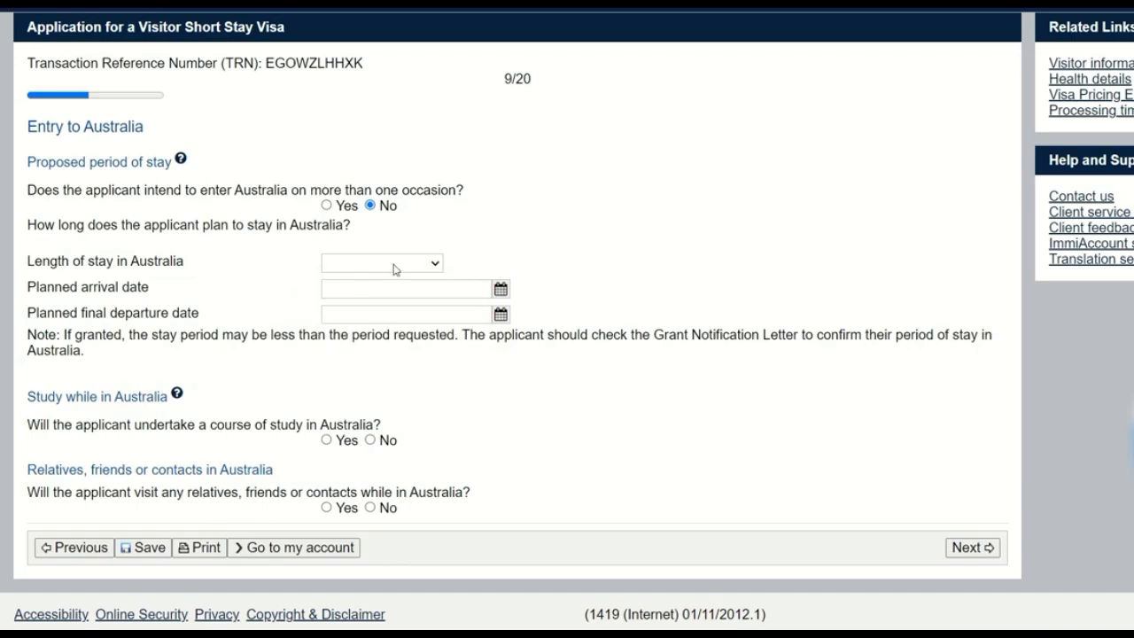
pyautogui.click(395, 270)
pyautogui.click(390, 313)
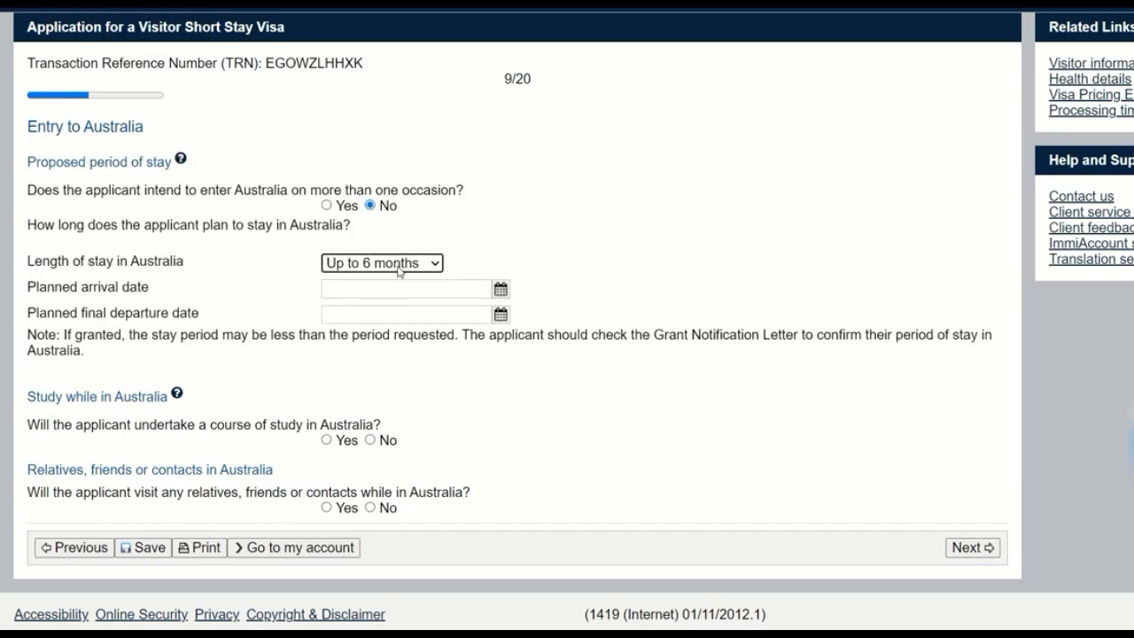
pyautogui.click(397, 266)
pyautogui.click(406, 330)
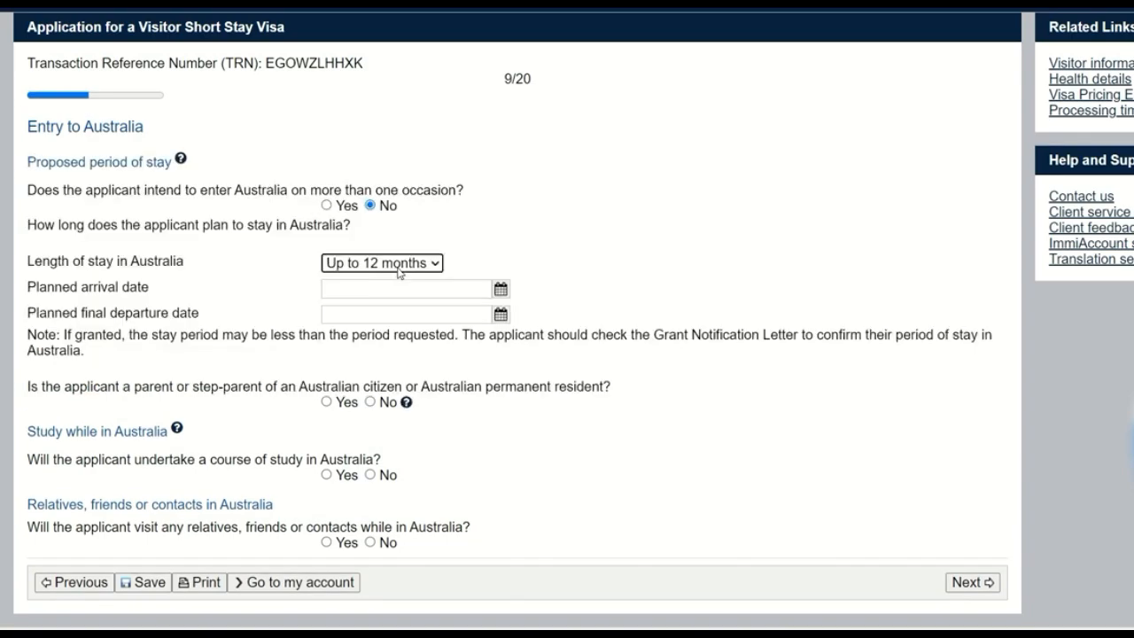
# Step: Set the length of stay to Up to 3 months and the planned arrival date to 01 Apr 2023
pyautogui.click(397, 266)
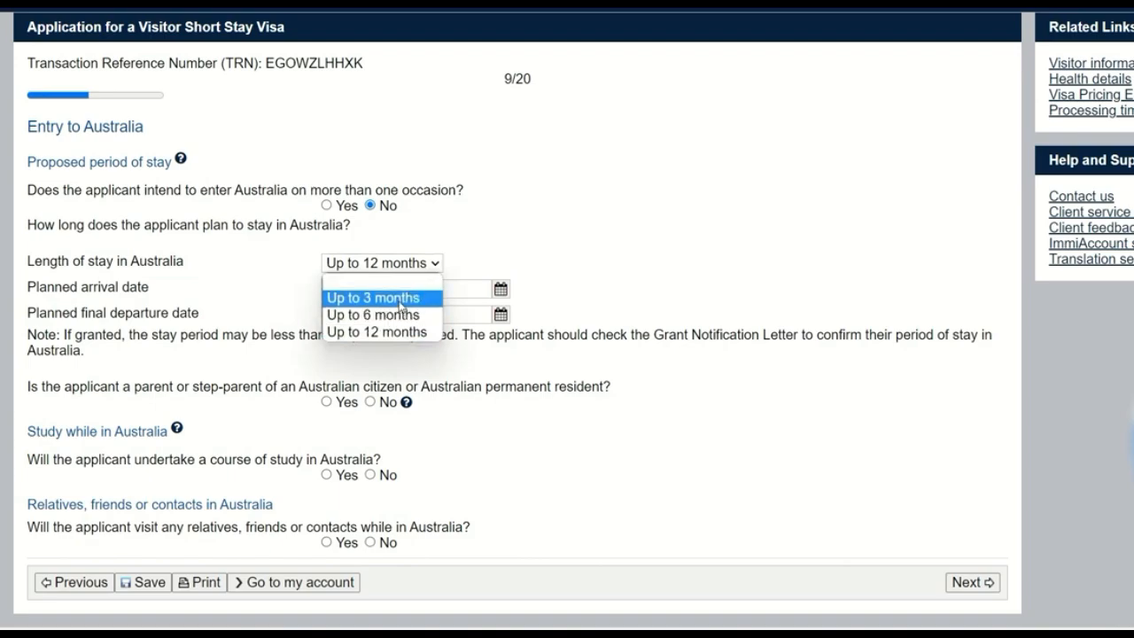
pyautogui.click(399, 301)
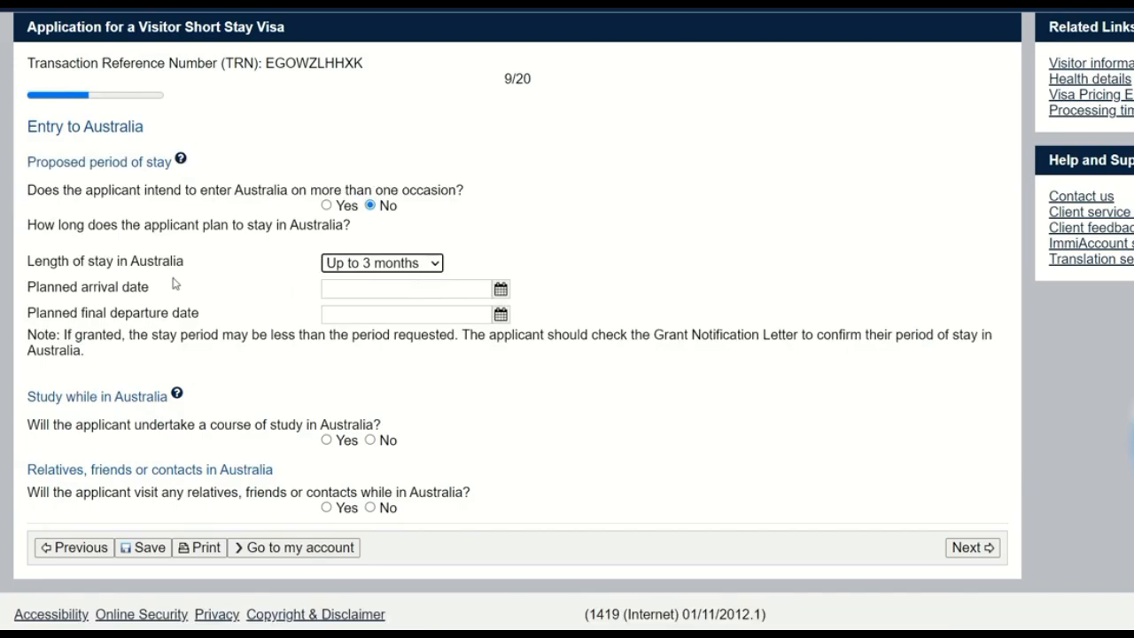
pyautogui.moveTo(35, 290); pyautogui.dragTo(175, 295)
pyautogui.click(366, 288)
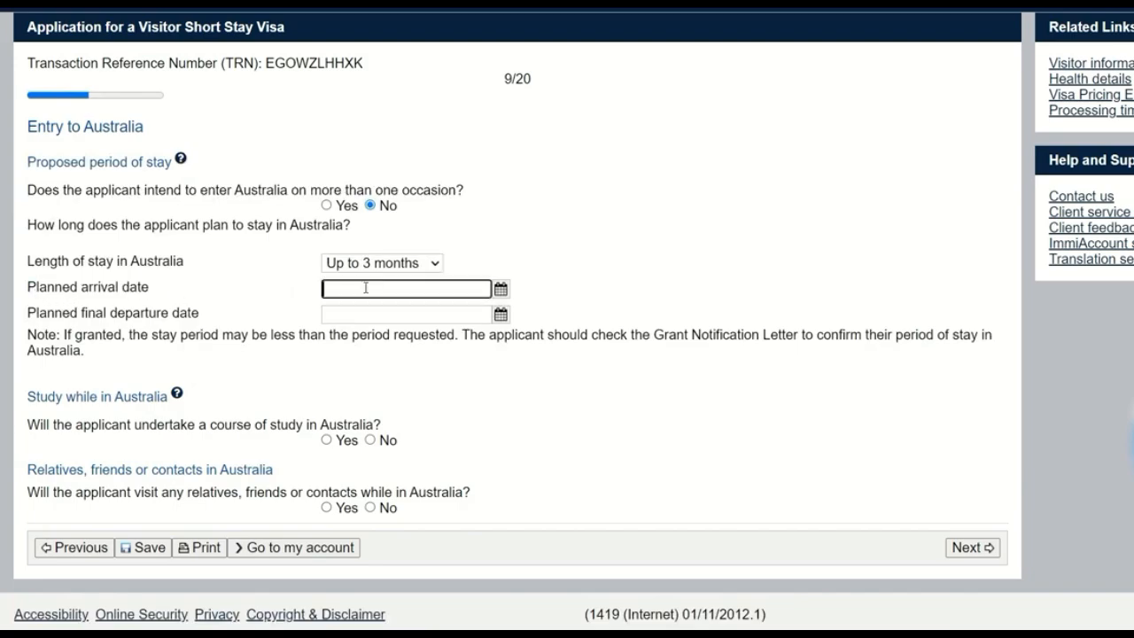
pyautogui.write('01')
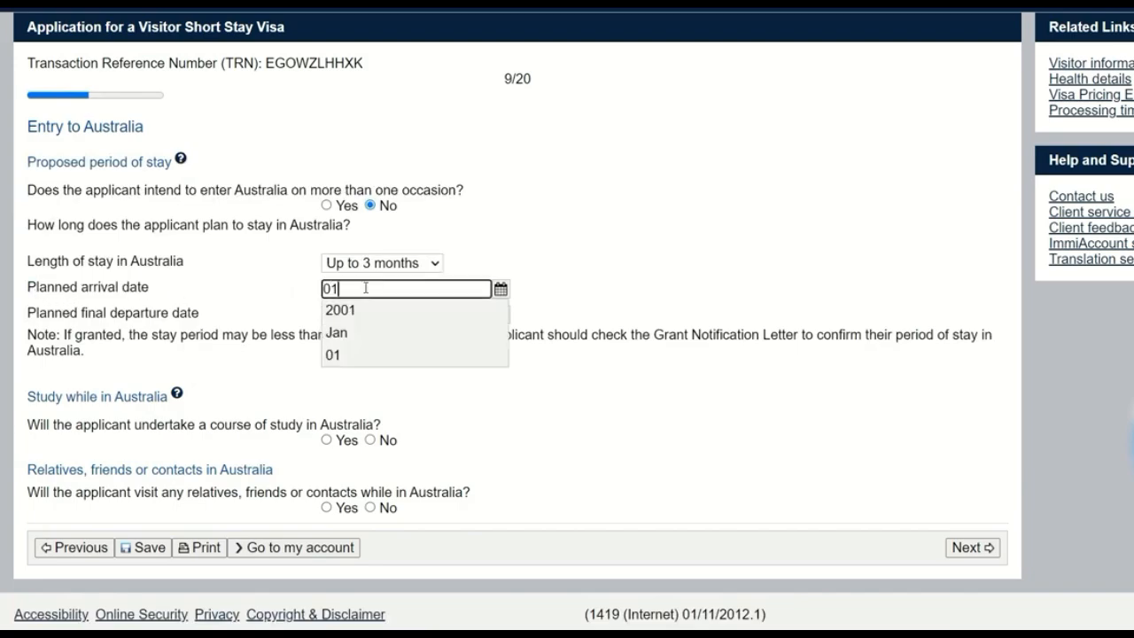
pyautogui.write('/04/2023')
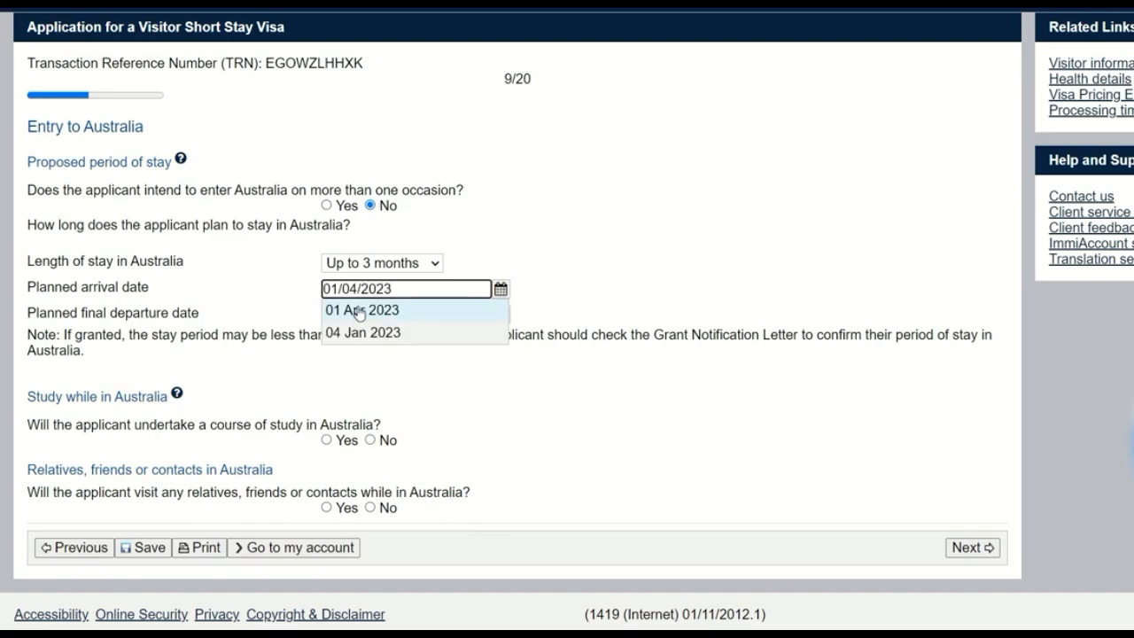
pyautogui.click(359, 310)
# Step: Set the planned final departure date to 15 Apr 2023 and answer No to undertaking a course of study in Australia
pyautogui.click(359, 313)
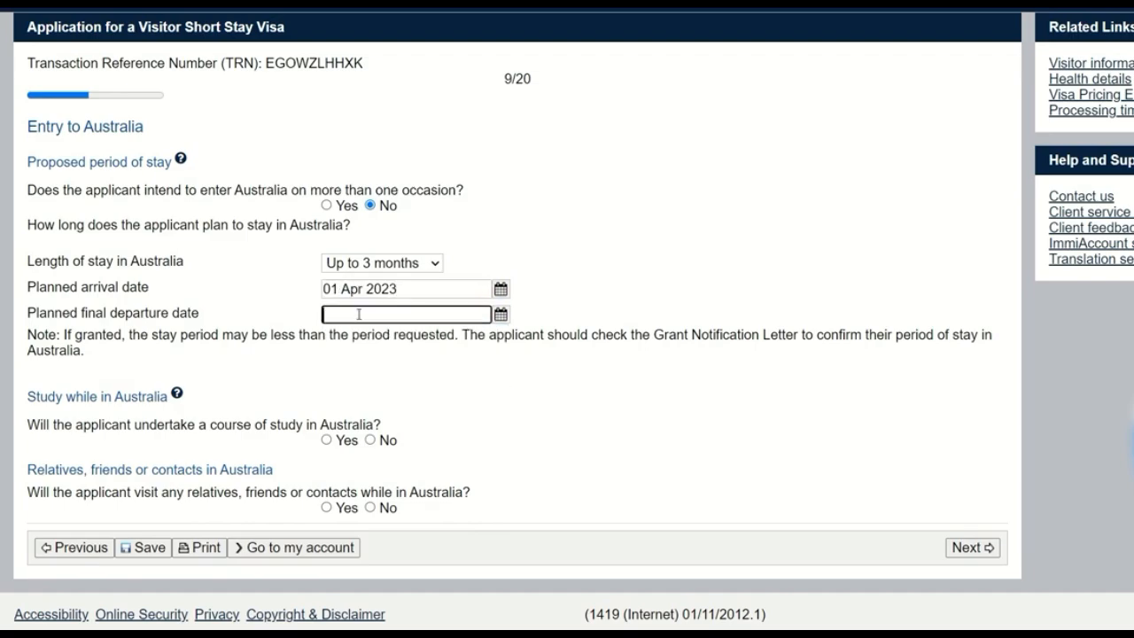
pyautogui.write('15/04')
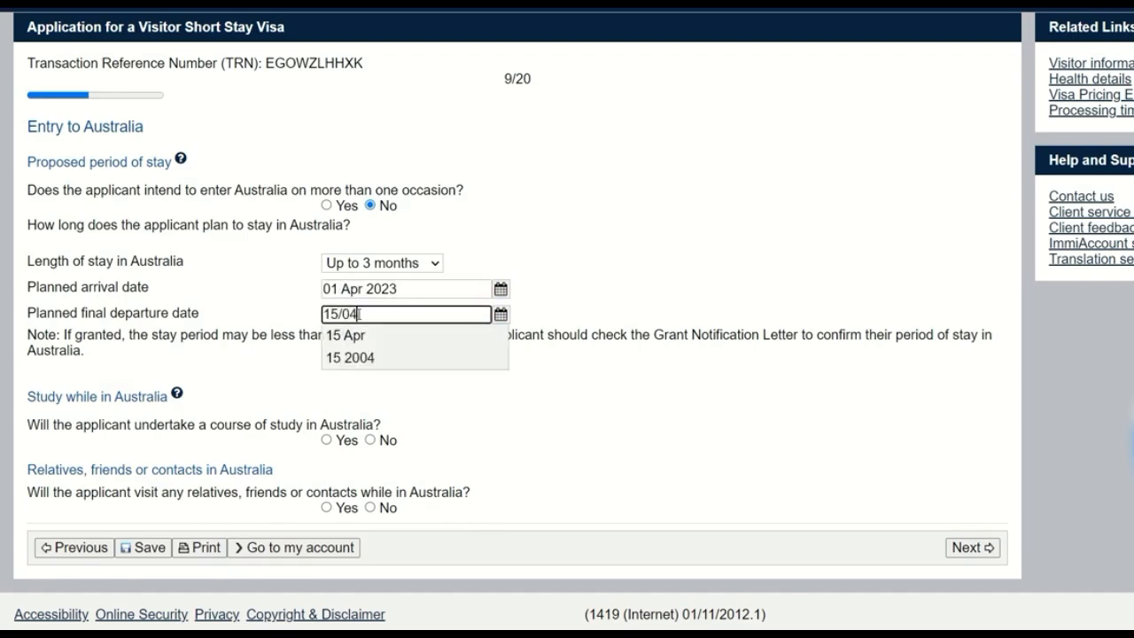
pyautogui.write('/2023')
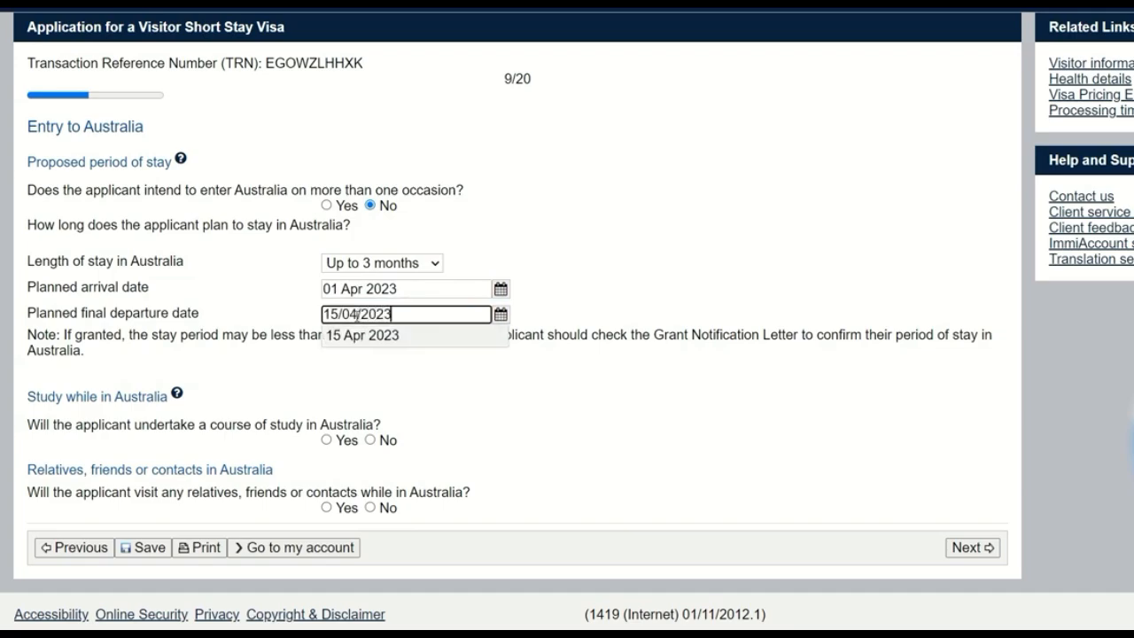
pyautogui.click(363, 335)
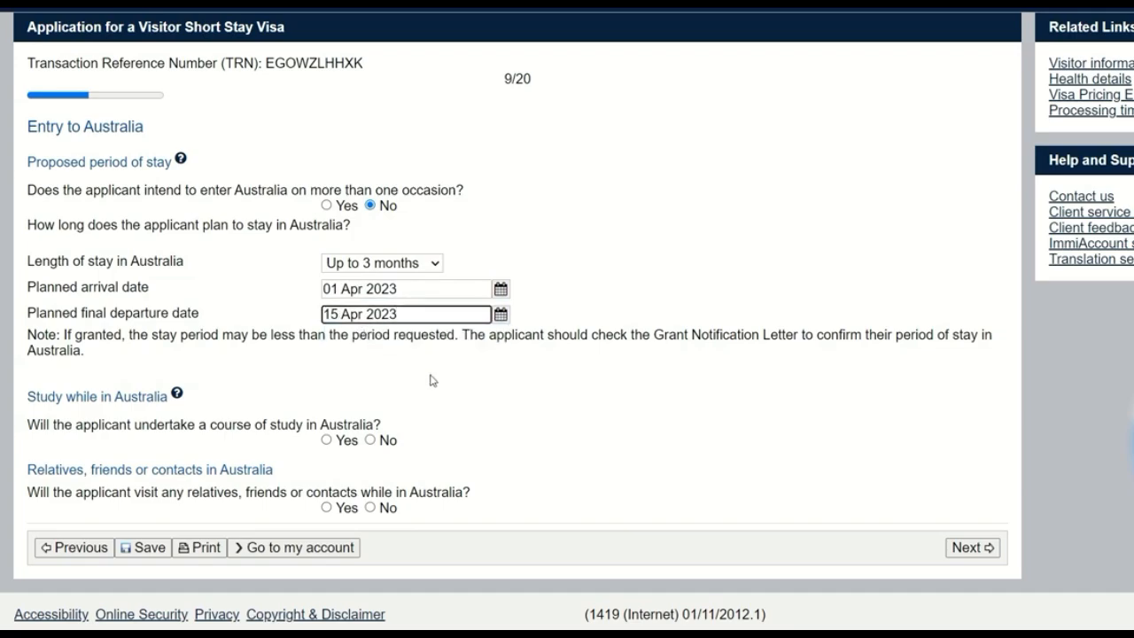
pyautogui.click(371, 441)
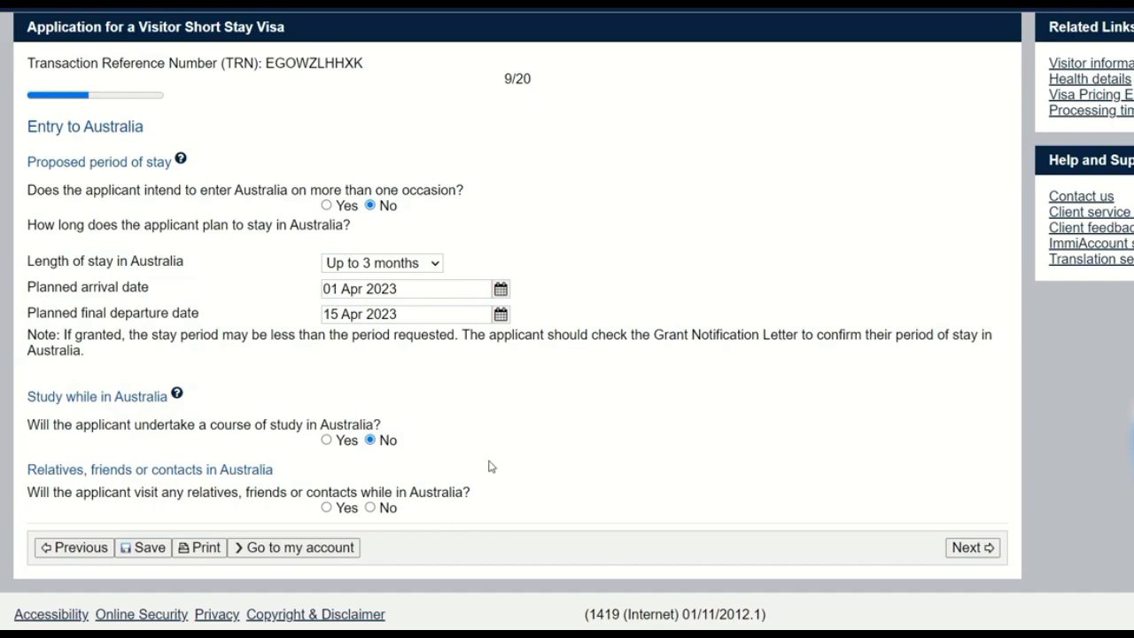
pyautogui.click(326, 508)
pyautogui.scroll(-2, 417, 489)
pyautogui.click(46, 500)
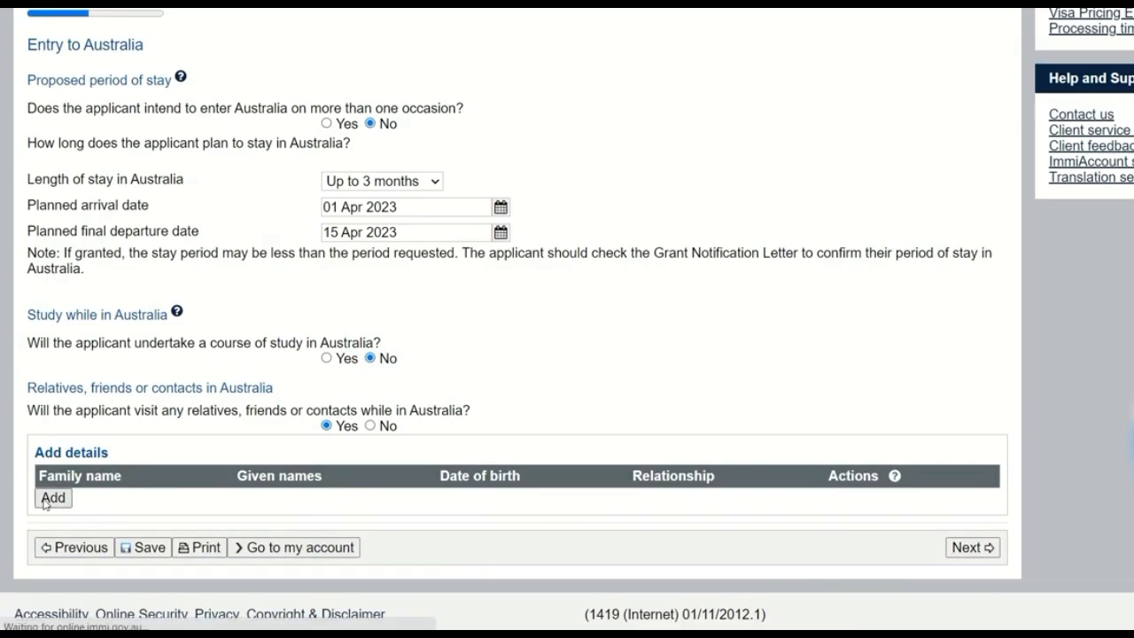
pyautogui.click(360, 264)
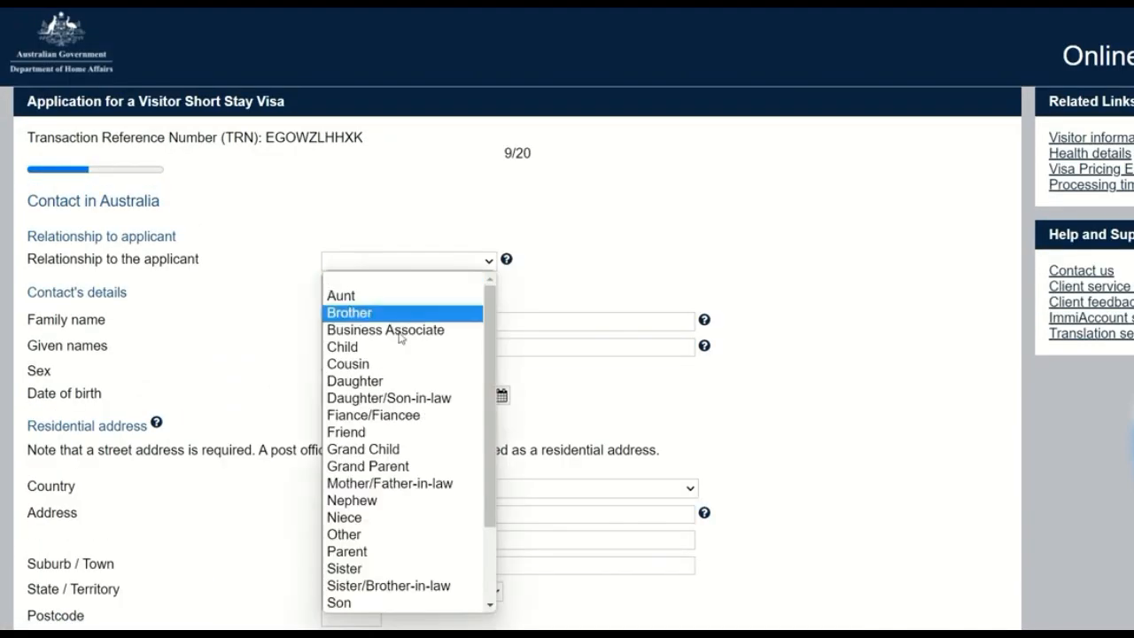
pyautogui.scroll(-2, 395, 368)
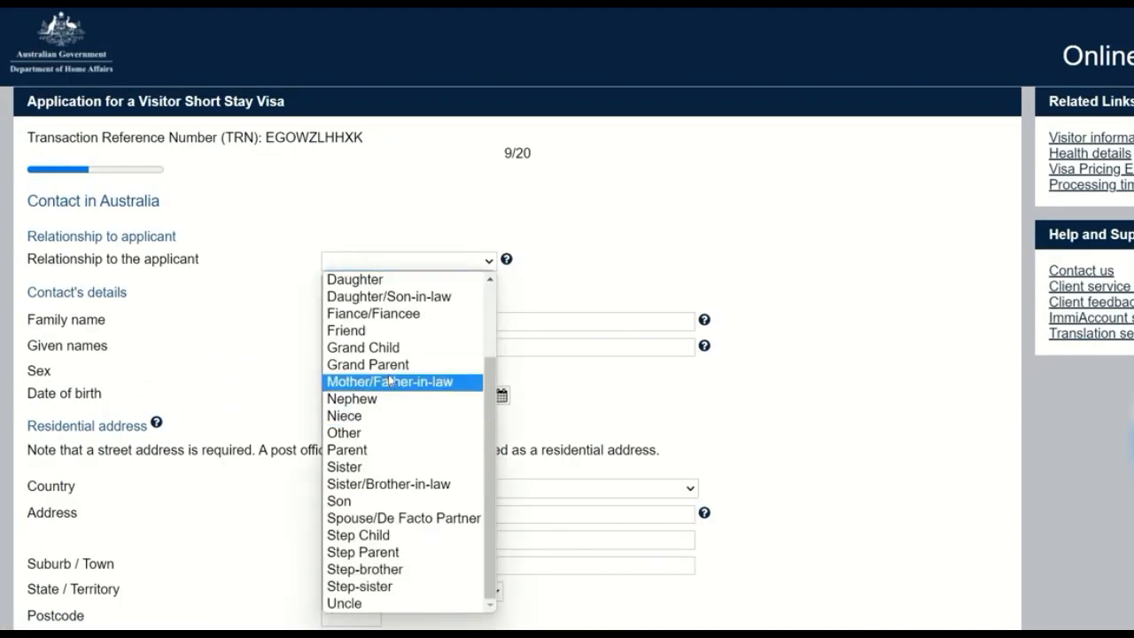
pyautogui.click(753, 443)
pyautogui.scroll(-5, 456, 354)
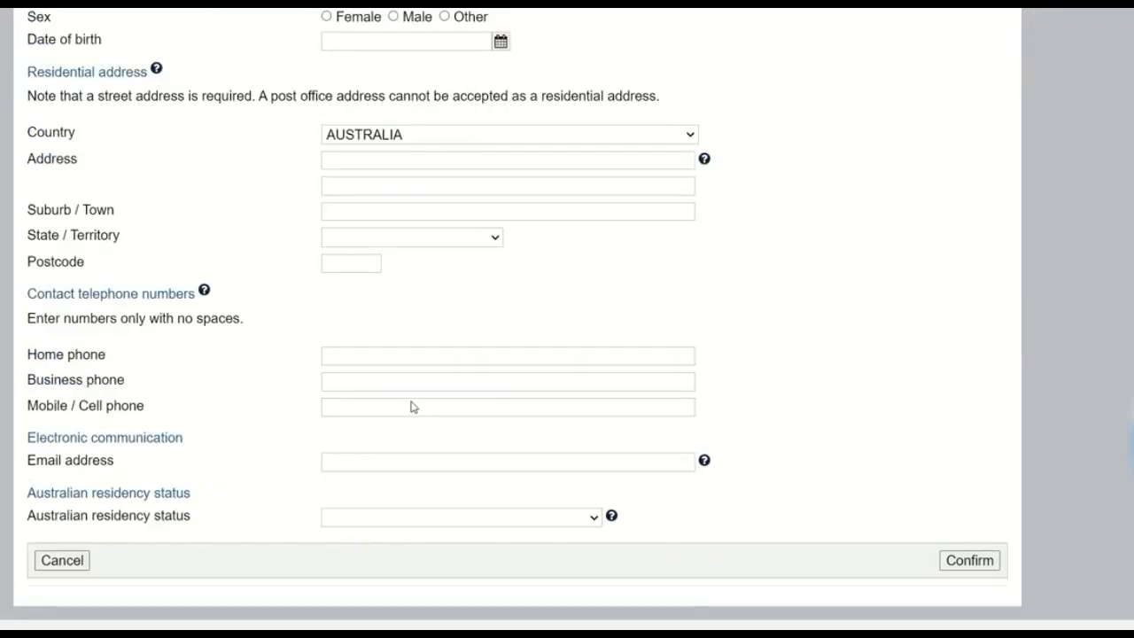
pyautogui.click(62, 534)
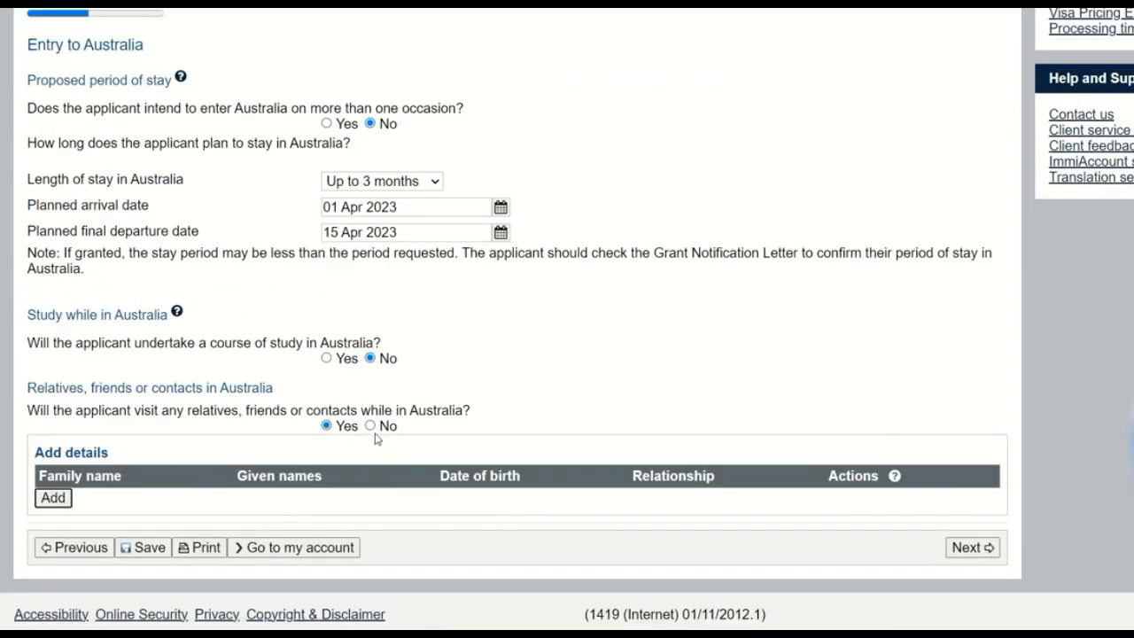
# Step: Answer No to visiting relatives, friends or contacts in Australia and continue to the current overseas employment page
pyautogui.click(371, 426)
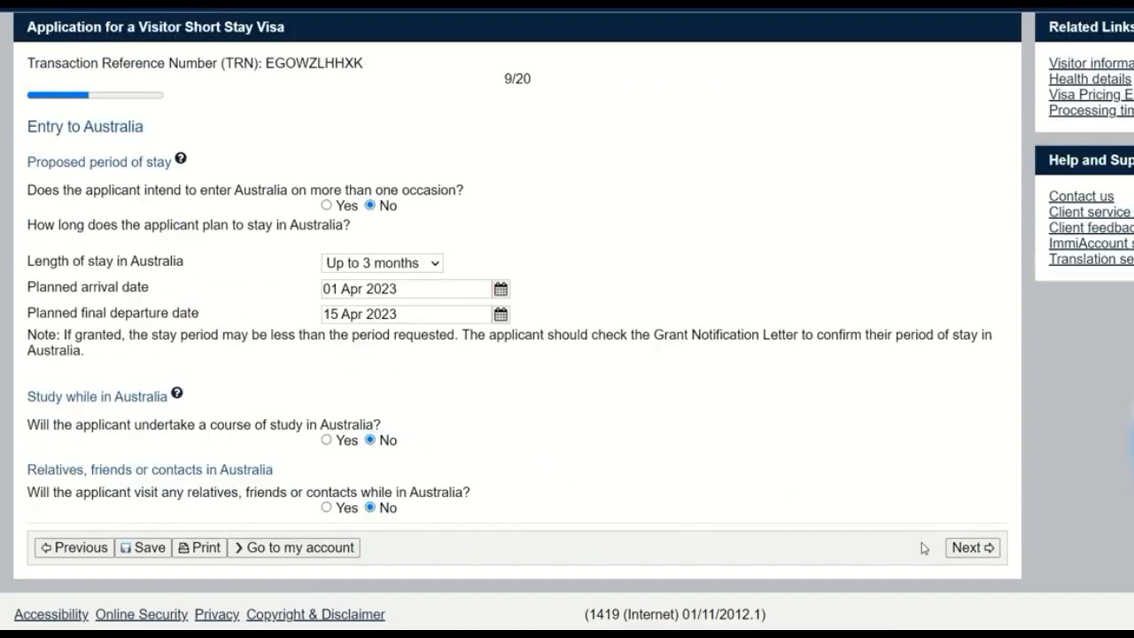
pyautogui.click(967, 547)
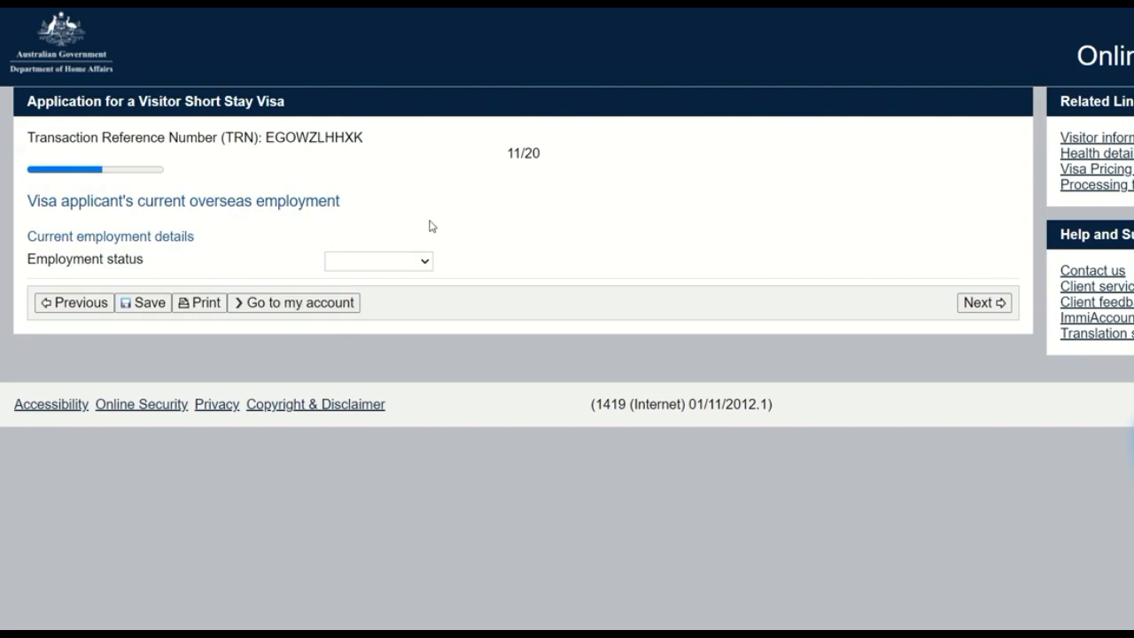
# Step: Set the employment status to Employed and examine the occupation, organisation, address and contact fields this status requires
pyautogui.click(415, 263)
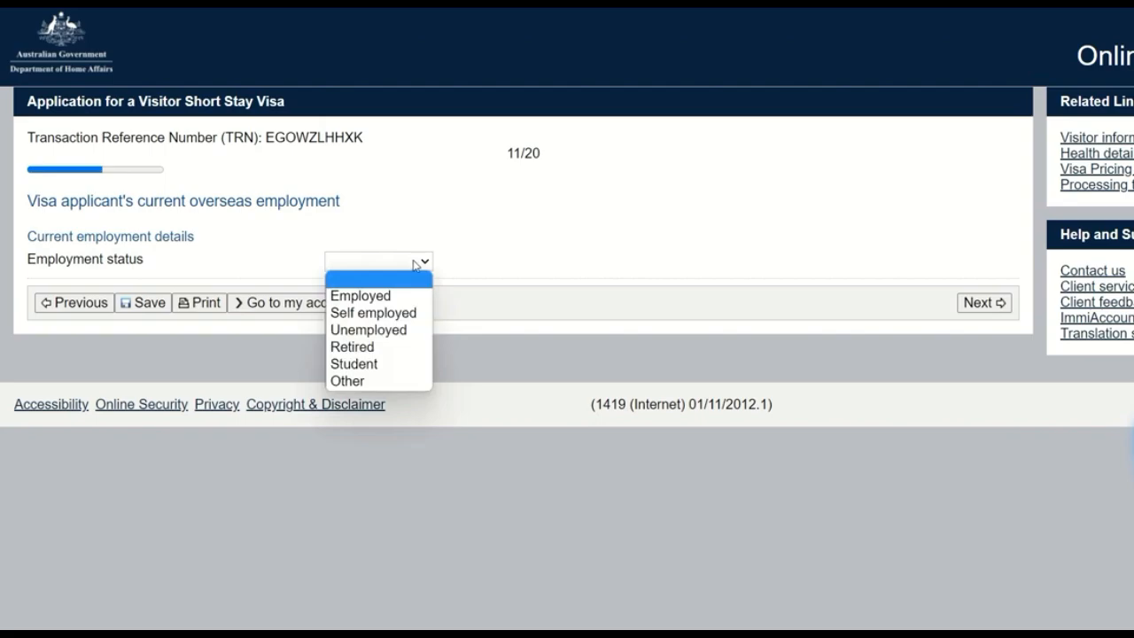
pyautogui.click(381, 298)
pyautogui.click(532, 288)
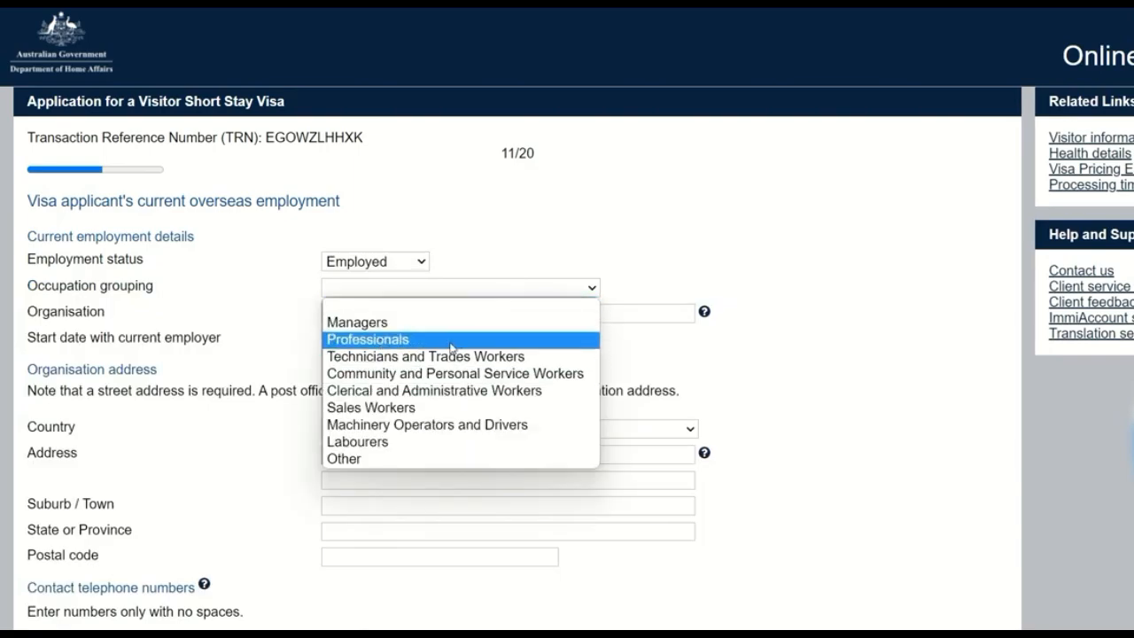
pyautogui.click(731, 371)
pyautogui.click(454, 314)
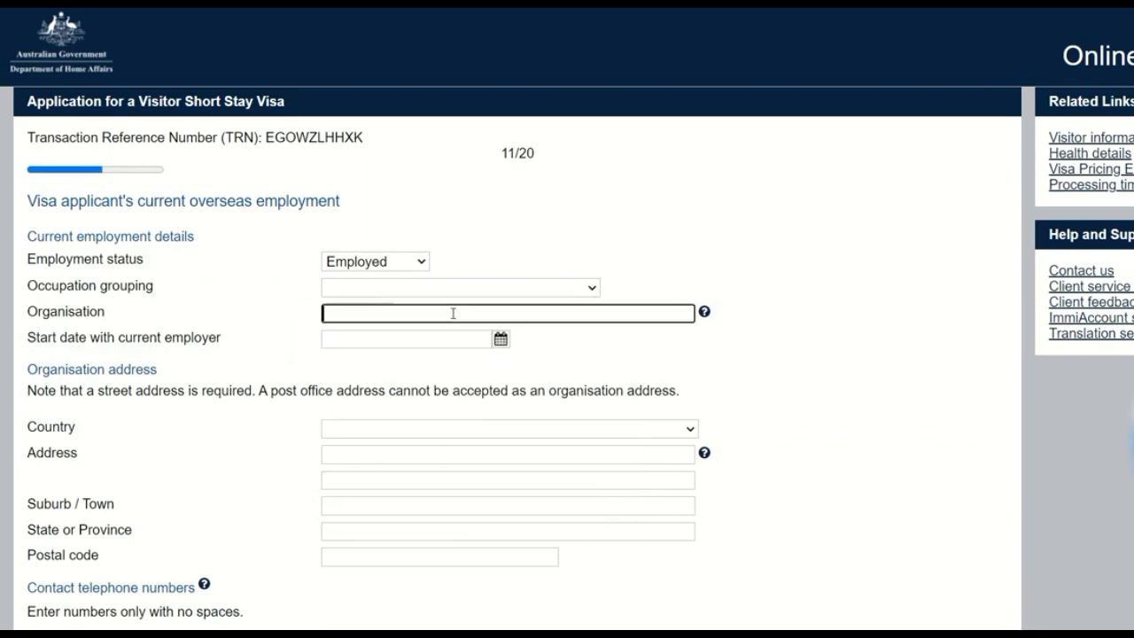
pyautogui.click(410, 342)
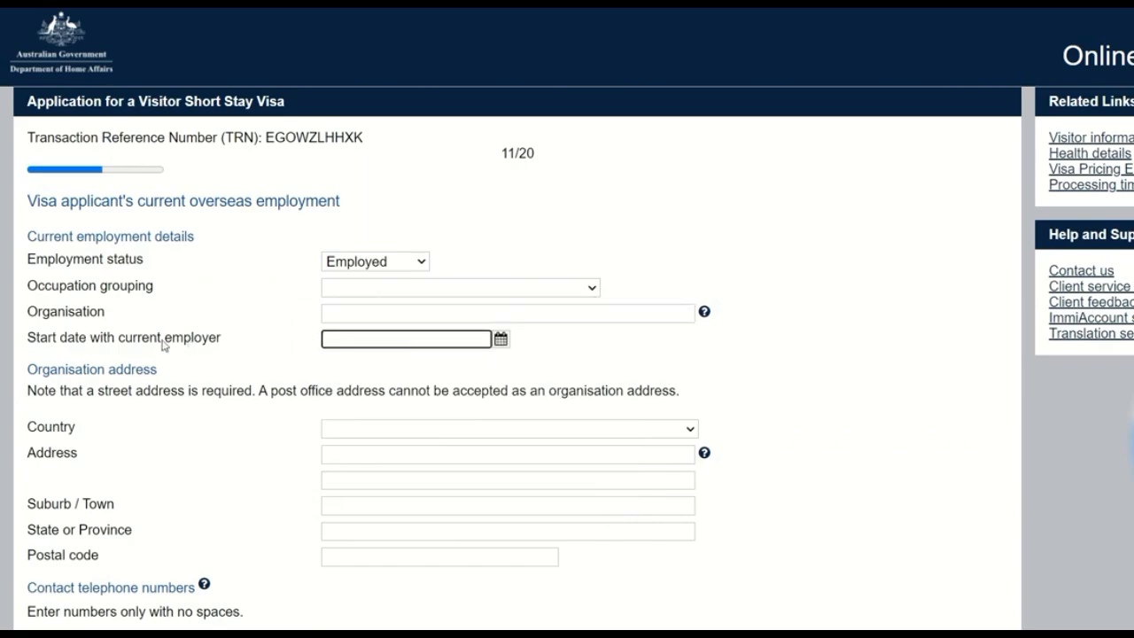
pyautogui.scroll(-1, 865, 355)
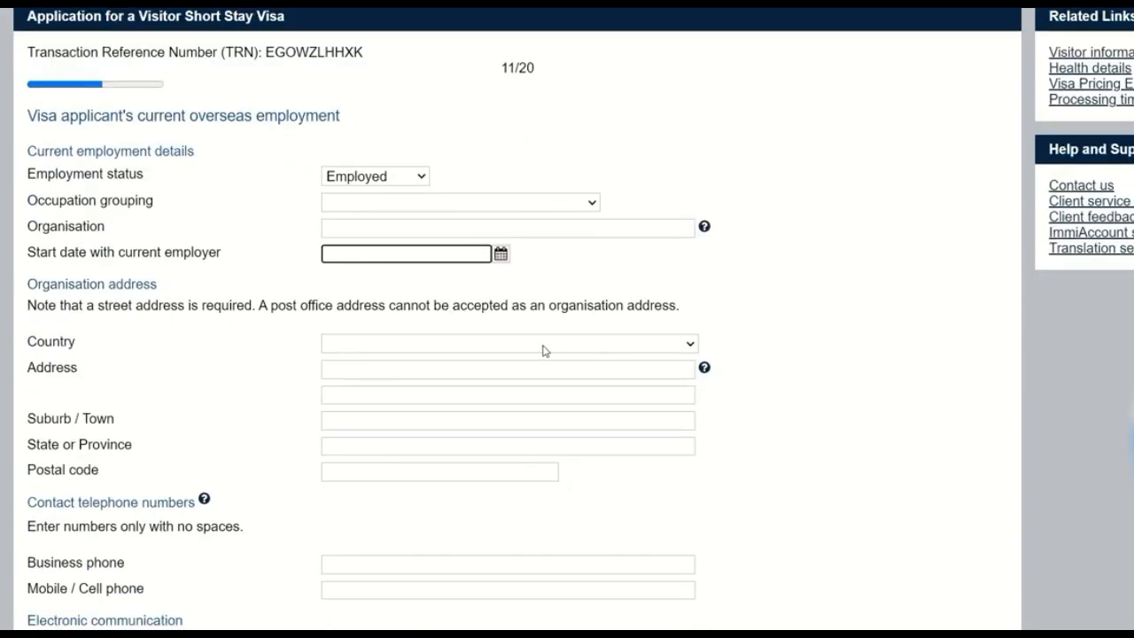
pyautogui.scroll(-2, 774, 393)
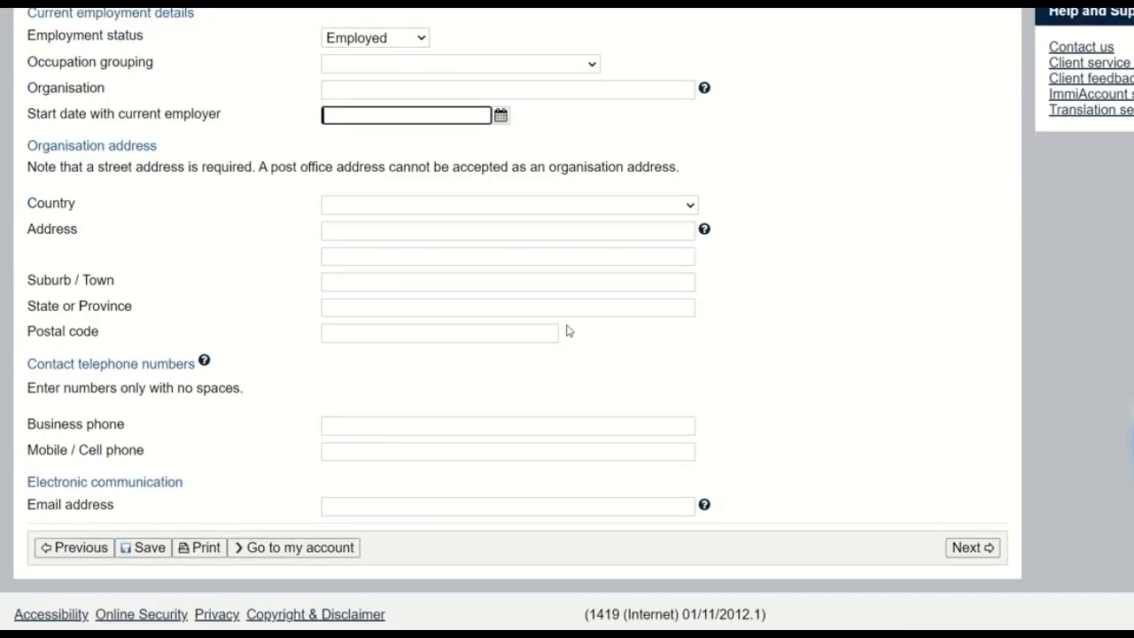
pyautogui.click(398, 451)
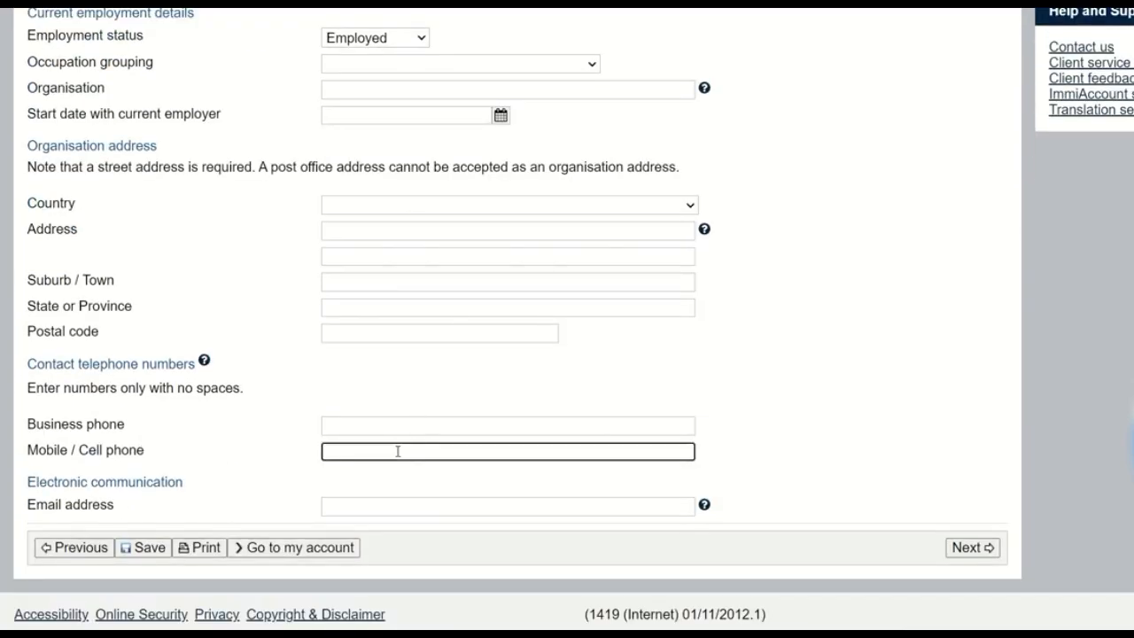
pyautogui.scroll(1, 793, 403)
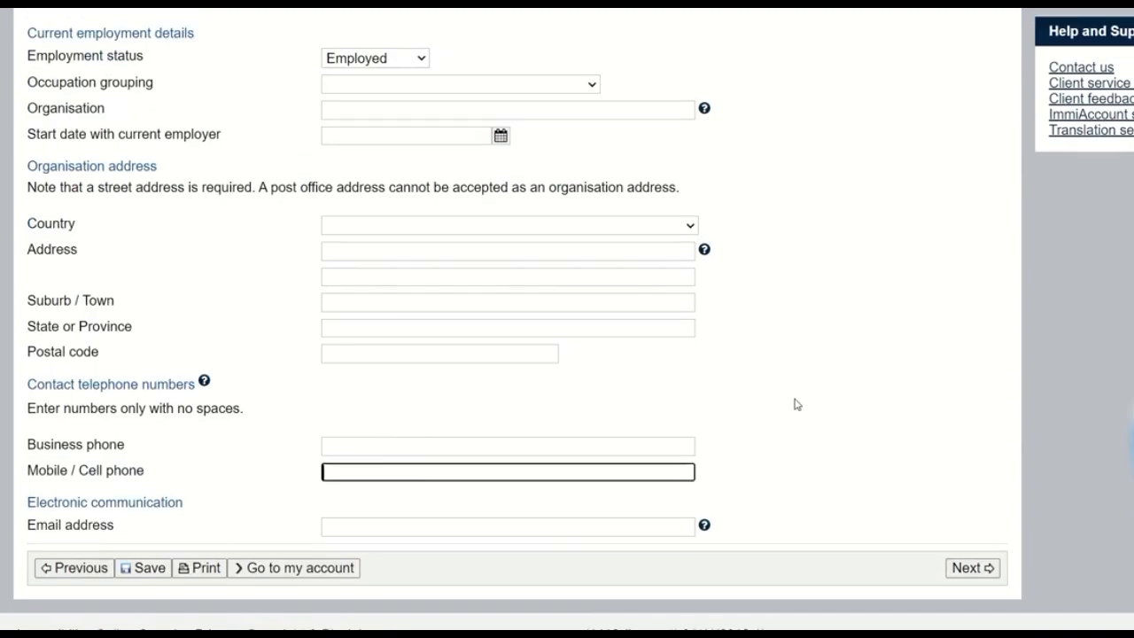
pyautogui.scroll(-1, 795, 404)
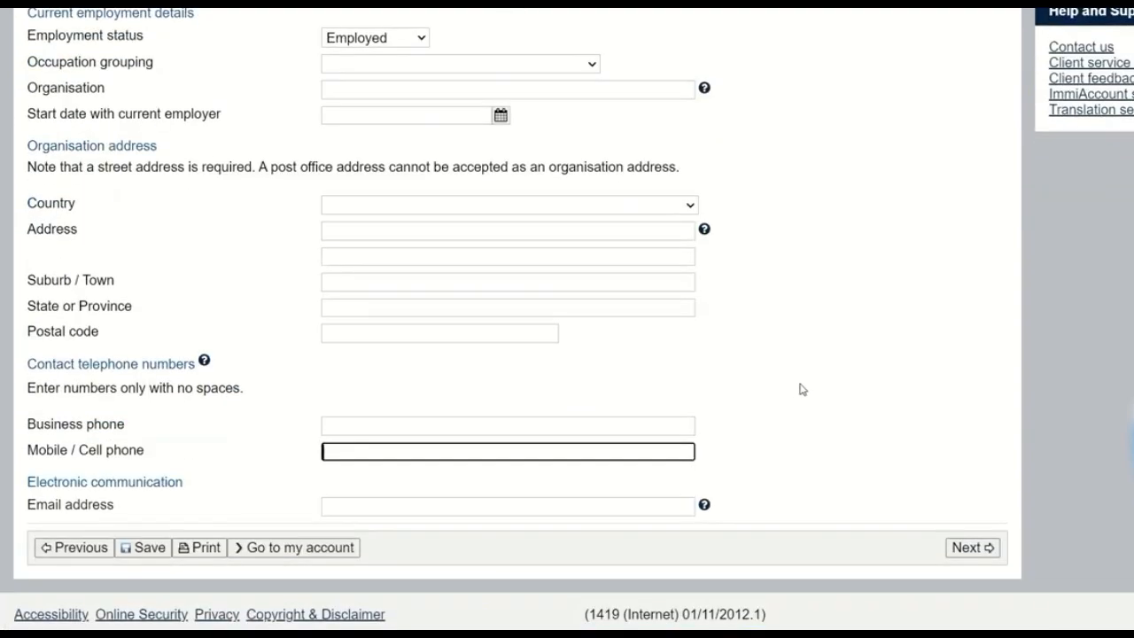
pyautogui.click(802, 390)
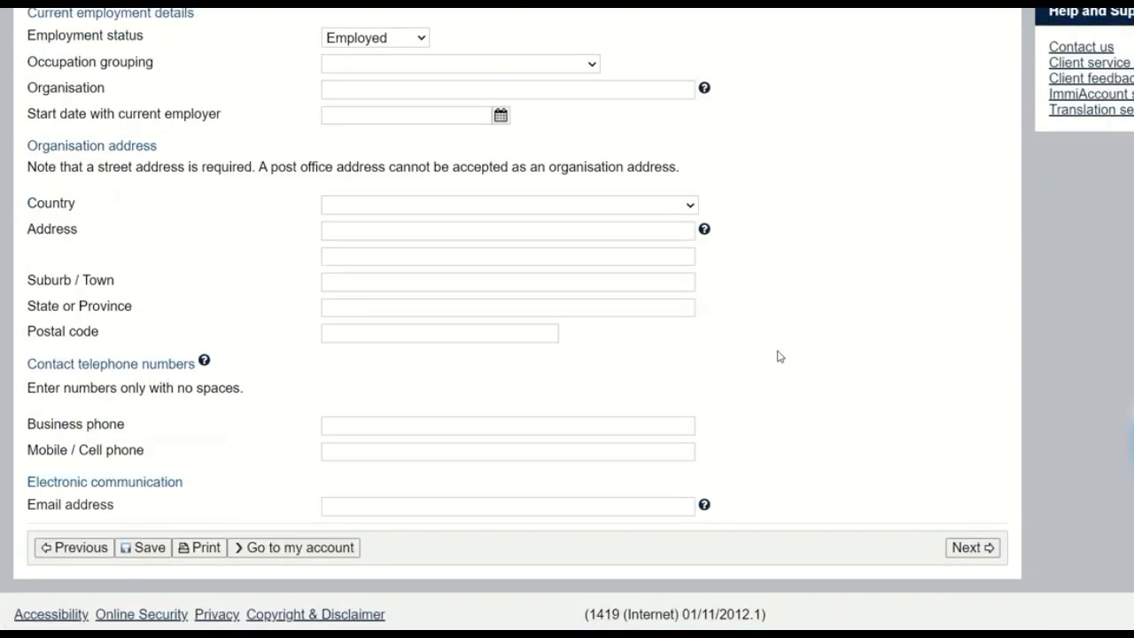
pyautogui.scroll(3, 778, 358)
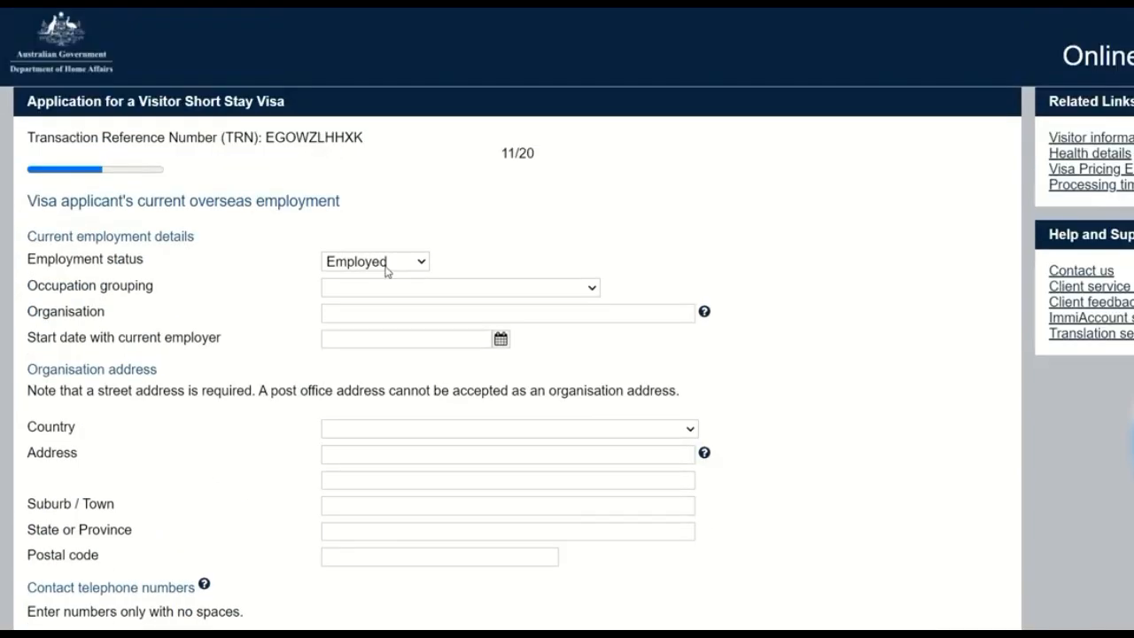
# Step: Set the employment status to Other with the details "SELF EMPLOYED" and continue to the financial support page
pyautogui.click(387, 268)
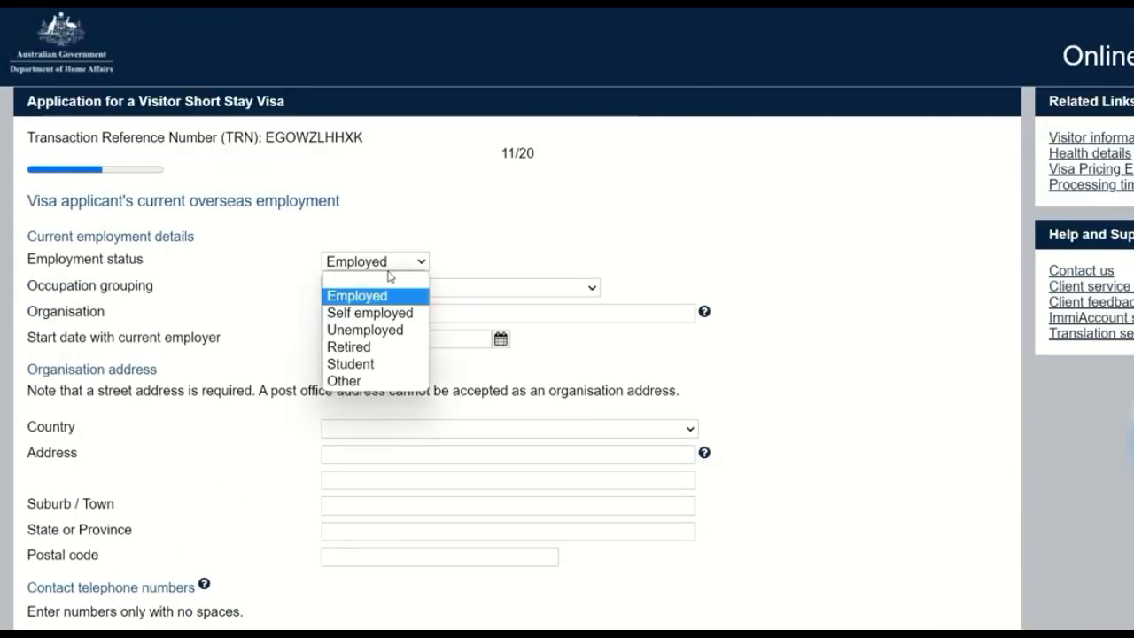
pyautogui.click(383, 381)
pyautogui.click(545, 325)
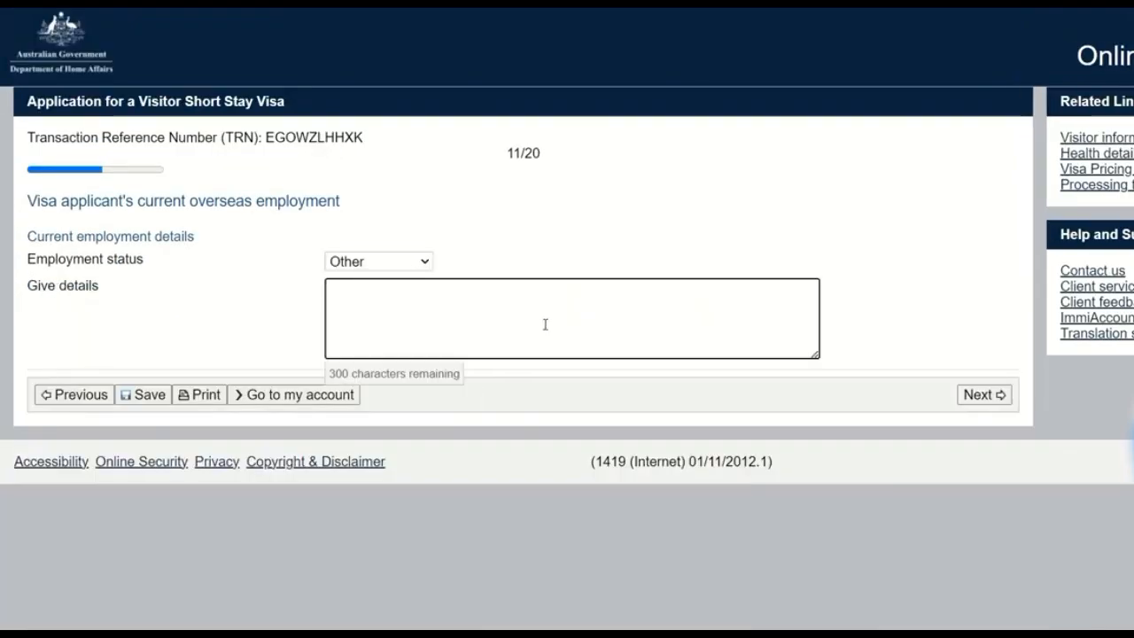
pyautogui.write('SELF EMP')
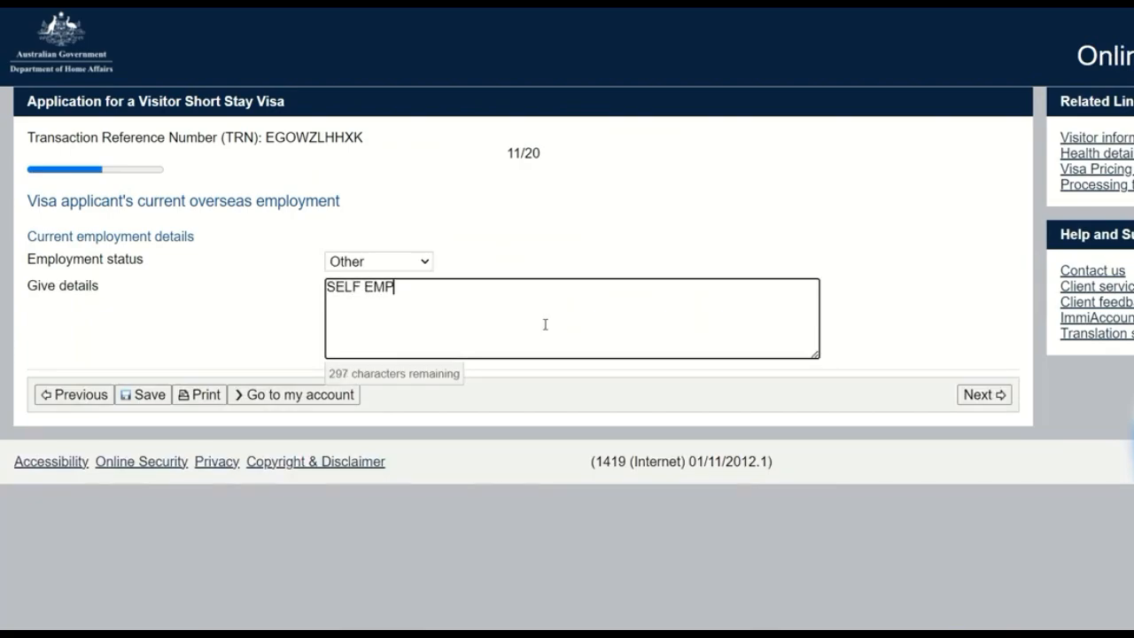
pyautogui.write('LOYED')
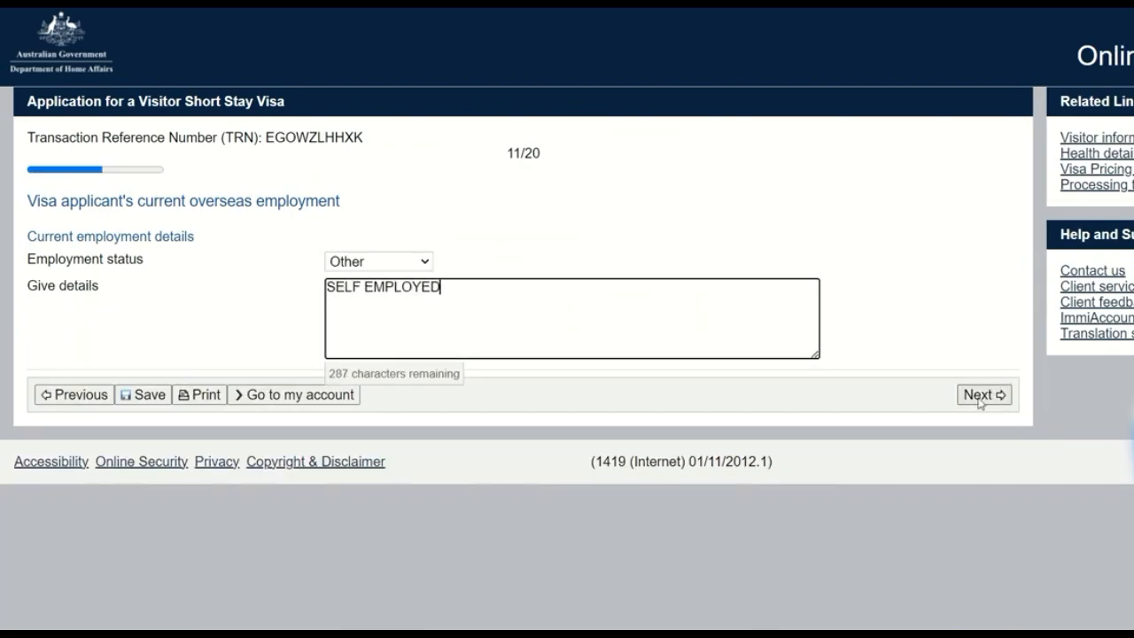
pyautogui.click(980, 401)
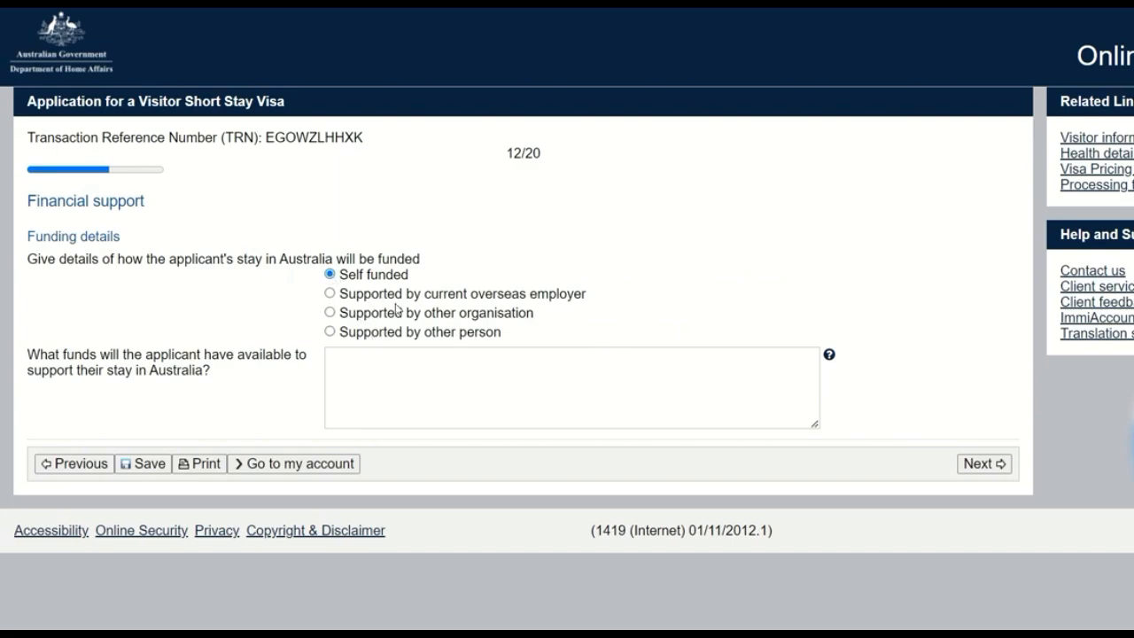
# Step: Describe the applicant's available funds as "I have enough savings of own own. I have savings of around XXX INR (AUD)"
pyautogui.click(452, 384)
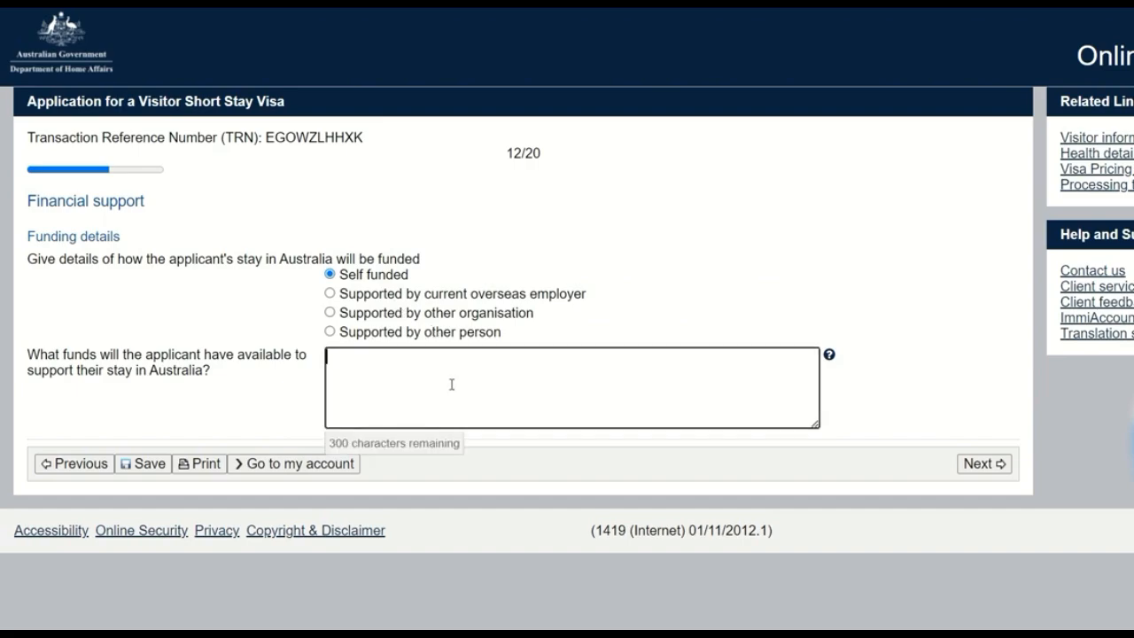
pyautogui.write('I have enough ')
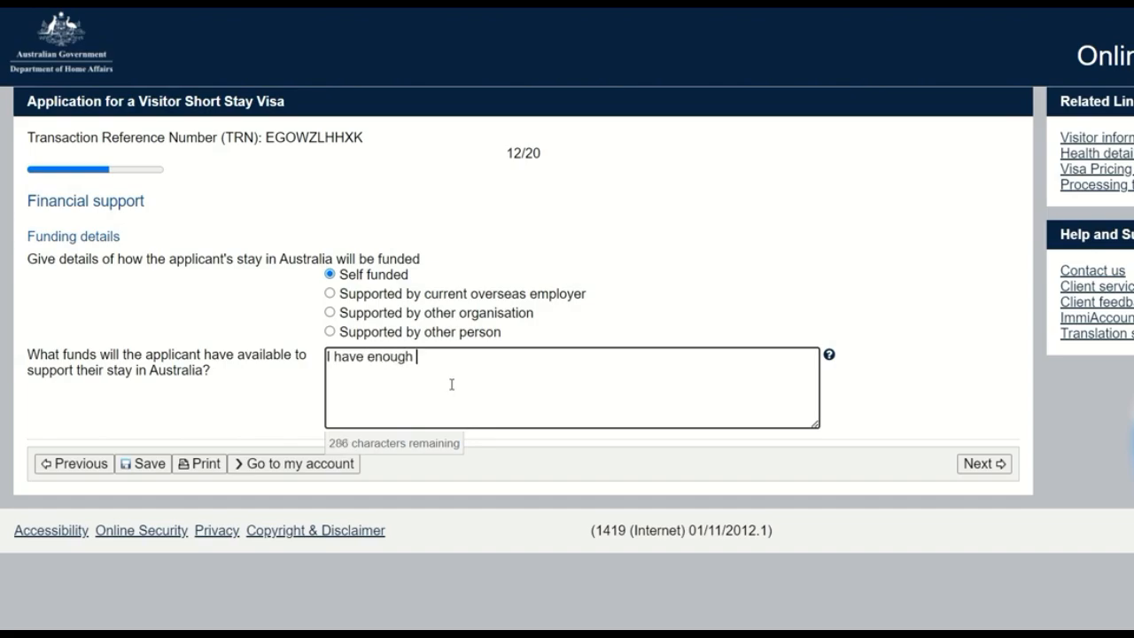
pyautogui.write('savings of own own')
pyautogui.write('I')
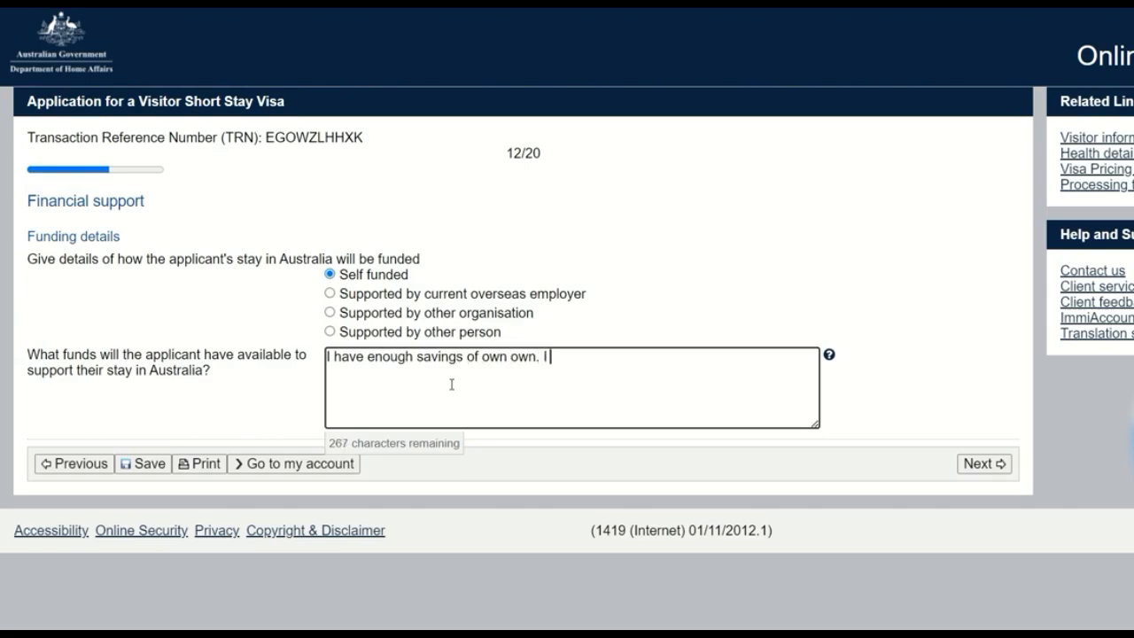
pyautogui.write(' have saving')
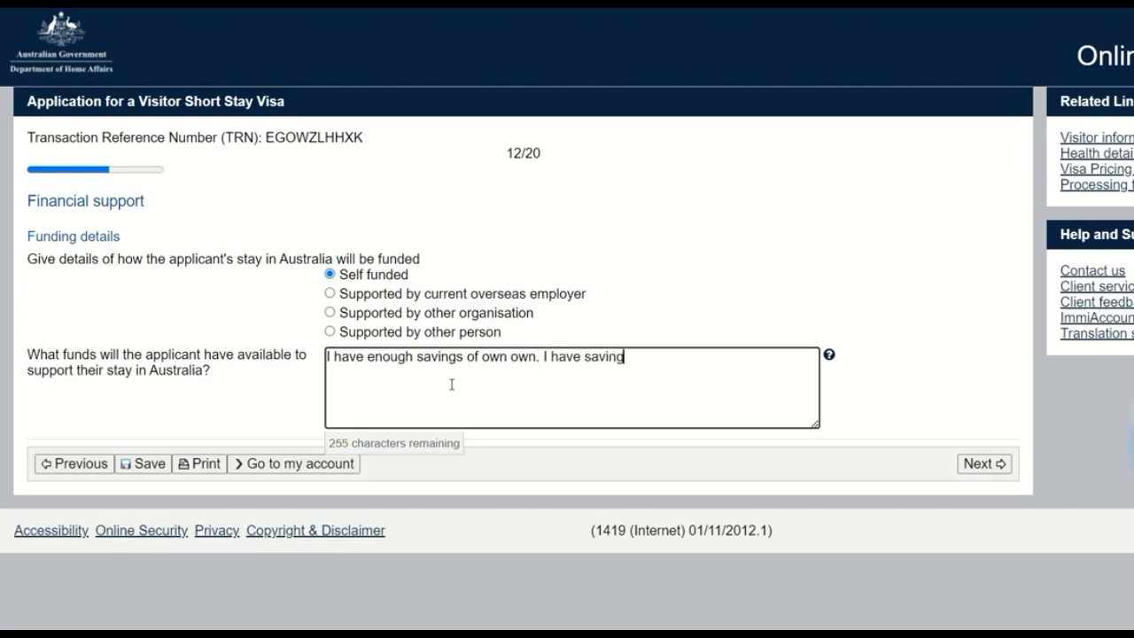
pyautogui.write('s of around ')
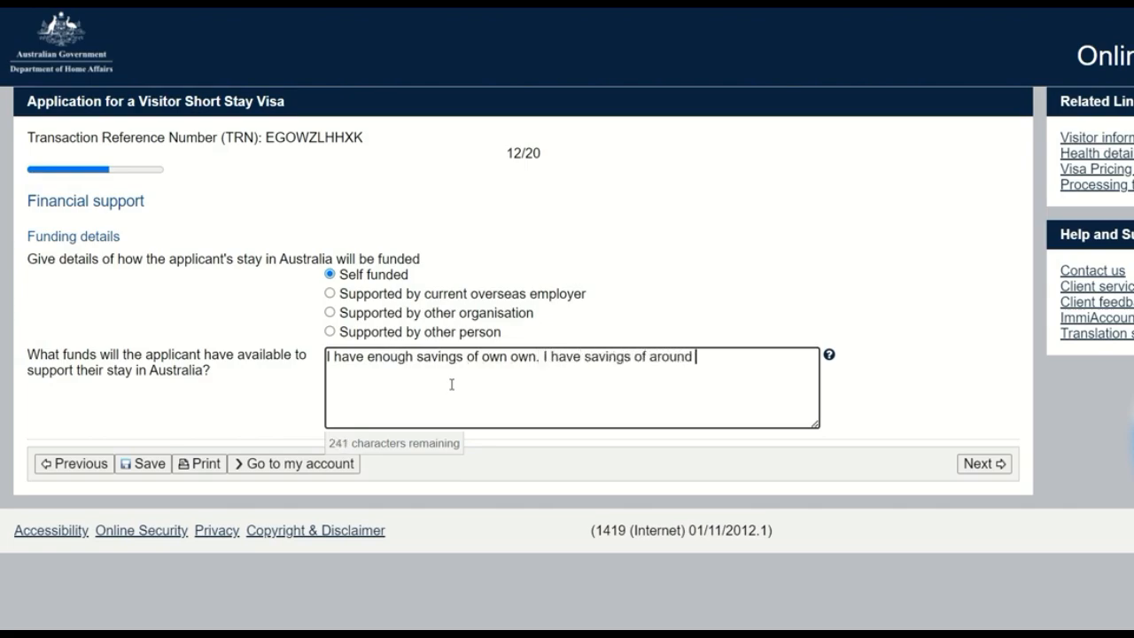
pyautogui.write('XXX INR ')
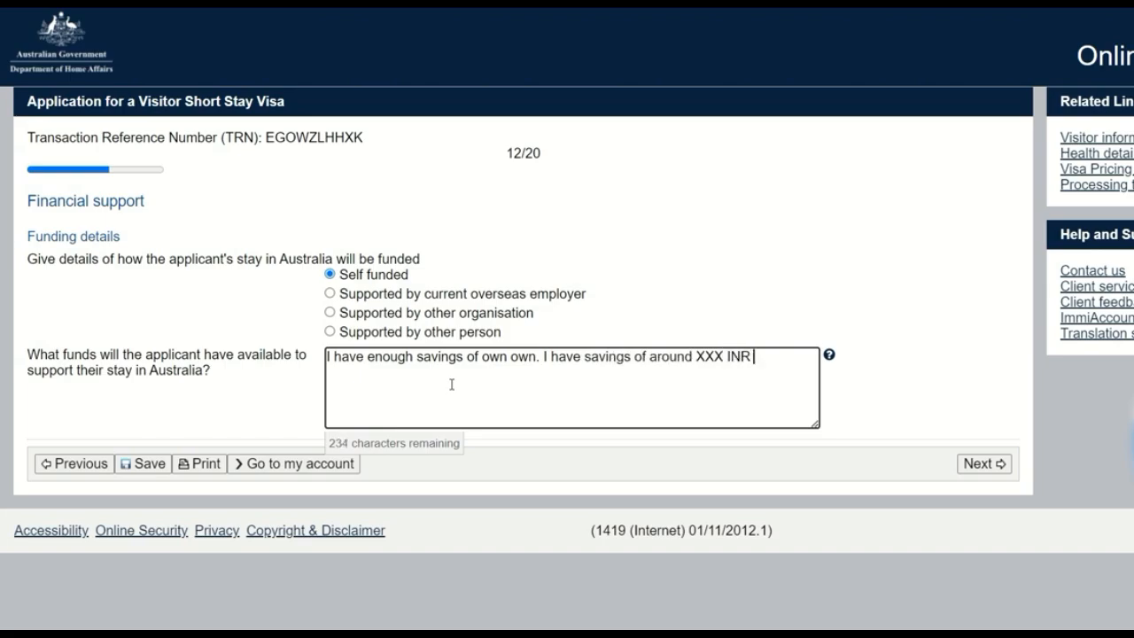
pyautogui.write('()AUD')
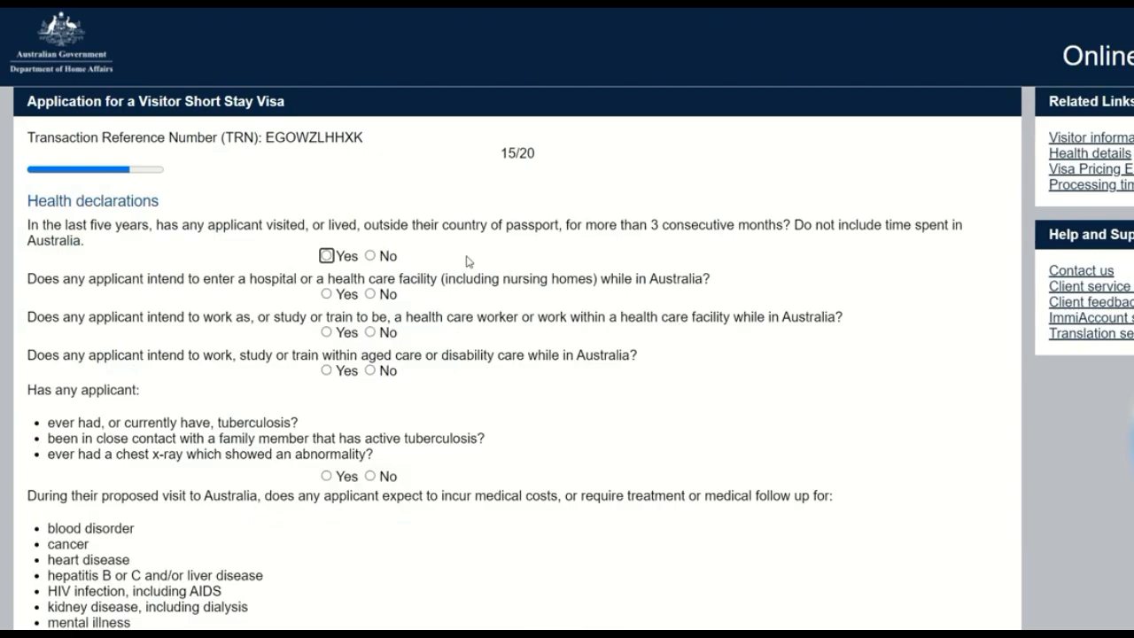
# Step: Answer No to the health declarations on living abroad, entering a hospital, health care work, and aged or disability care
pyautogui.click(371, 256)
pyautogui.click(370, 294)
pyautogui.click(370, 331)
pyautogui.click(371, 370)
# Step: Answer No to the health declarations on tuberculosis, expected medical costs or treatment, and assistance with mobility or care
pyautogui.scroll(-1, 401, 398)
pyautogui.scroll(-2, 400, 398)
pyautogui.click(371, 390)
pyautogui.scroll(-3, 405, 400)
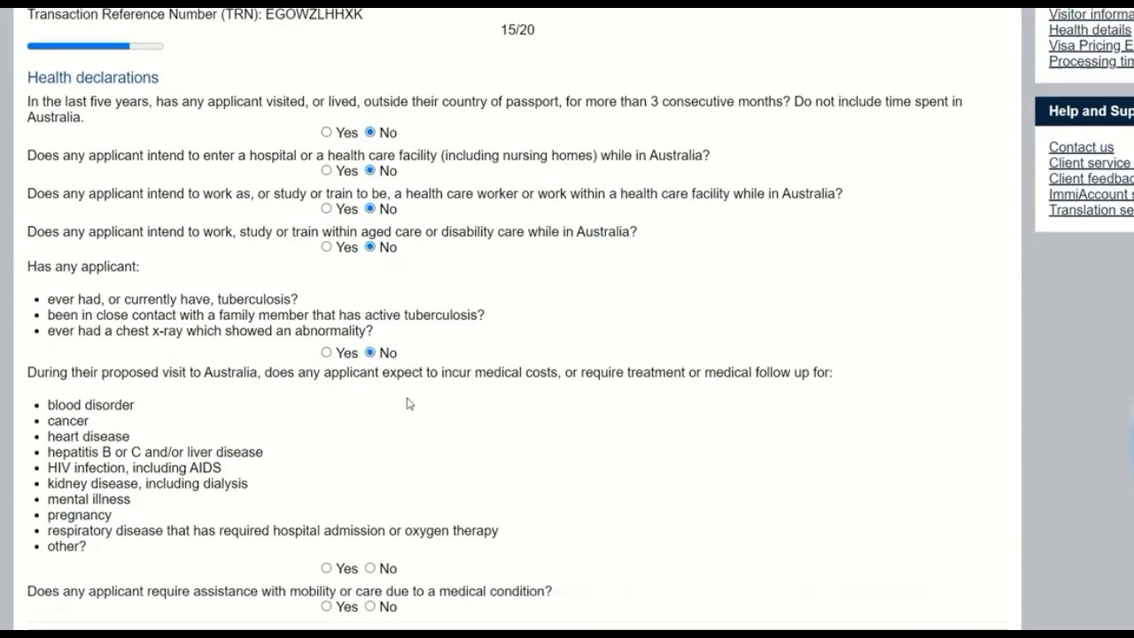
pyautogui.click(371, 470)
pyautogui.click(370, 507)
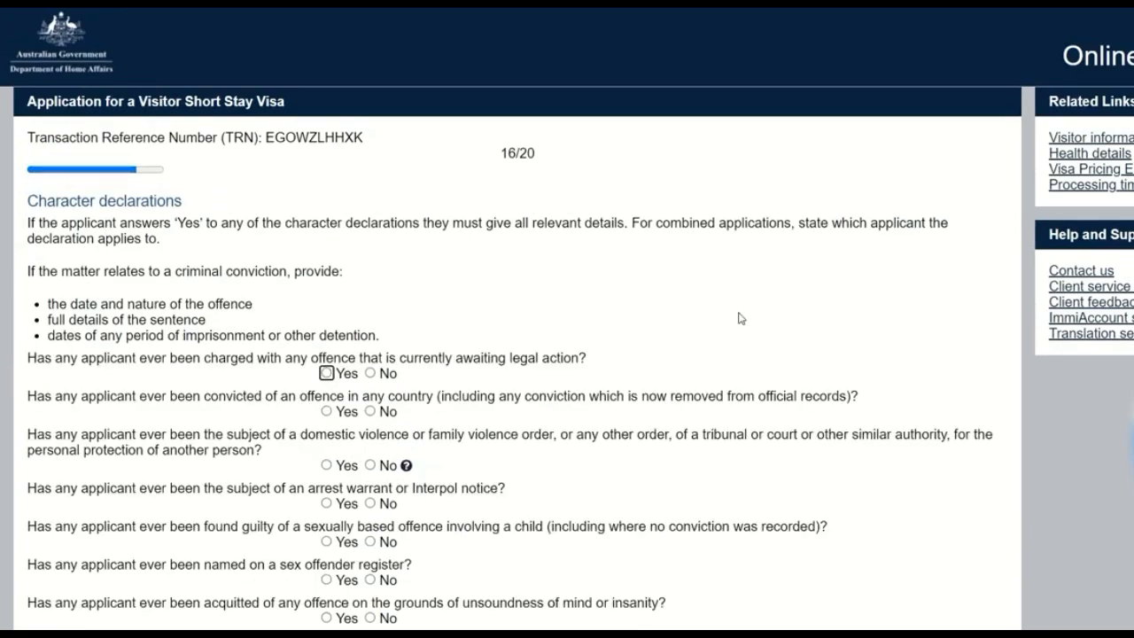
# Step: Answer No to the character declarations on pending charges, convictions, violence or protection orders, and arrest warrants or Interpol notices
pyautogui.scroll(-2, 709, 321)
pyautogui.click(371, 203)
pyautogui.scroll(2, 446, 218)
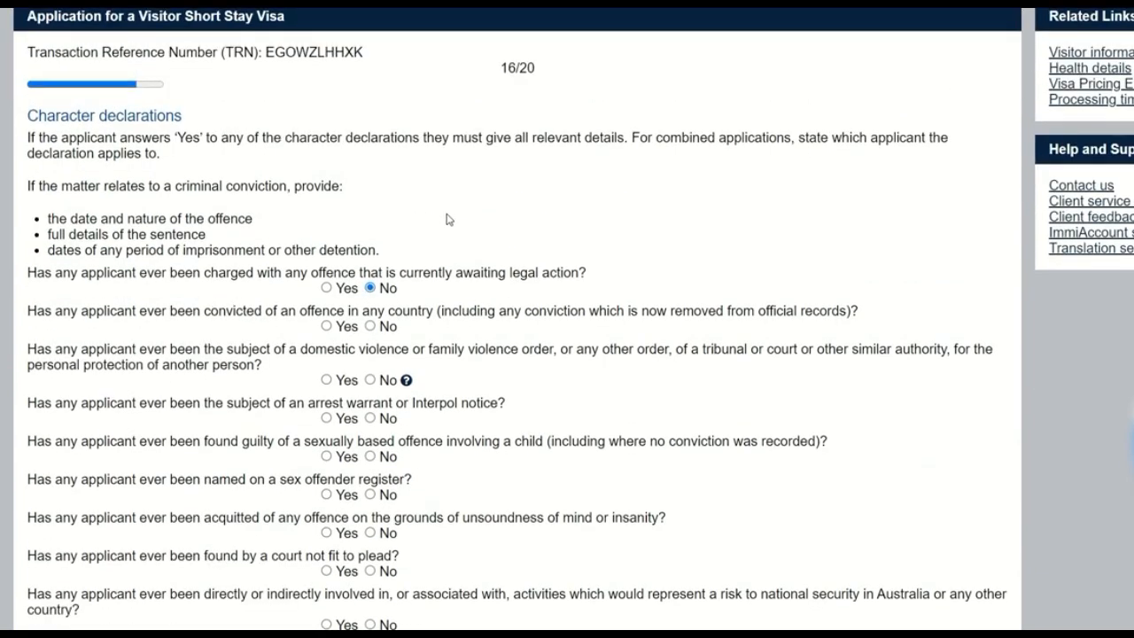
pyautogui.scroll(-2, 473, 237)
pyautogui.click(371, 241)
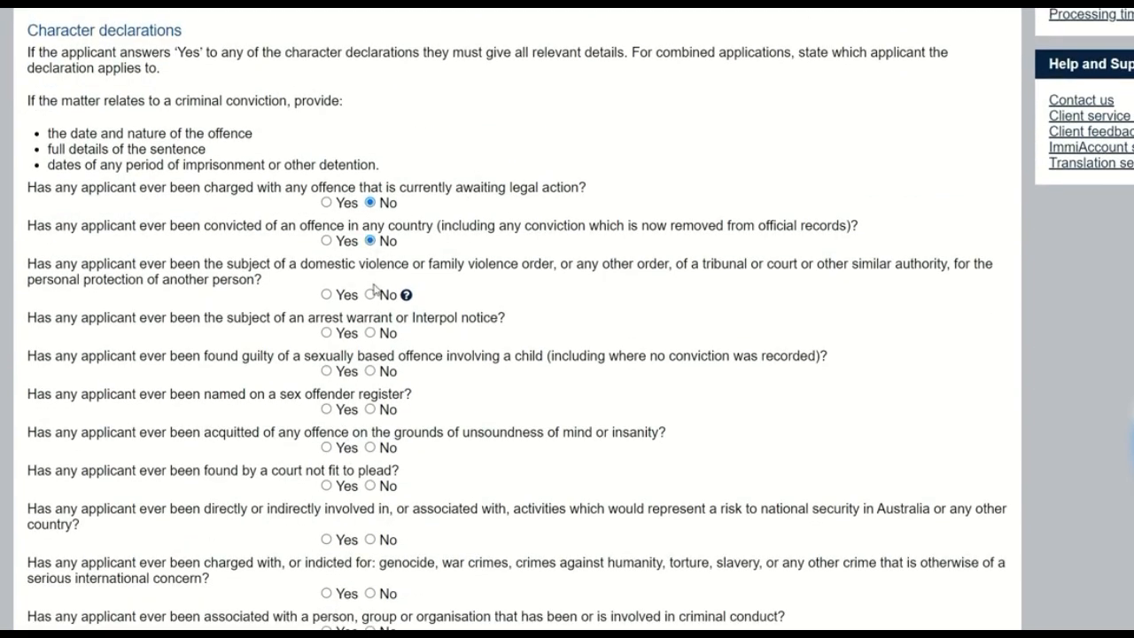
pyautogui.click(370, 294)
pyautogui.click(370, 333)
# Step: Answer No to the declarations on child sexual offences, sex offender registers, insanity acquittals, unfitness to plead and national security risks
pyautogui.click(370, 371)
pyautogui.click(370, 410)
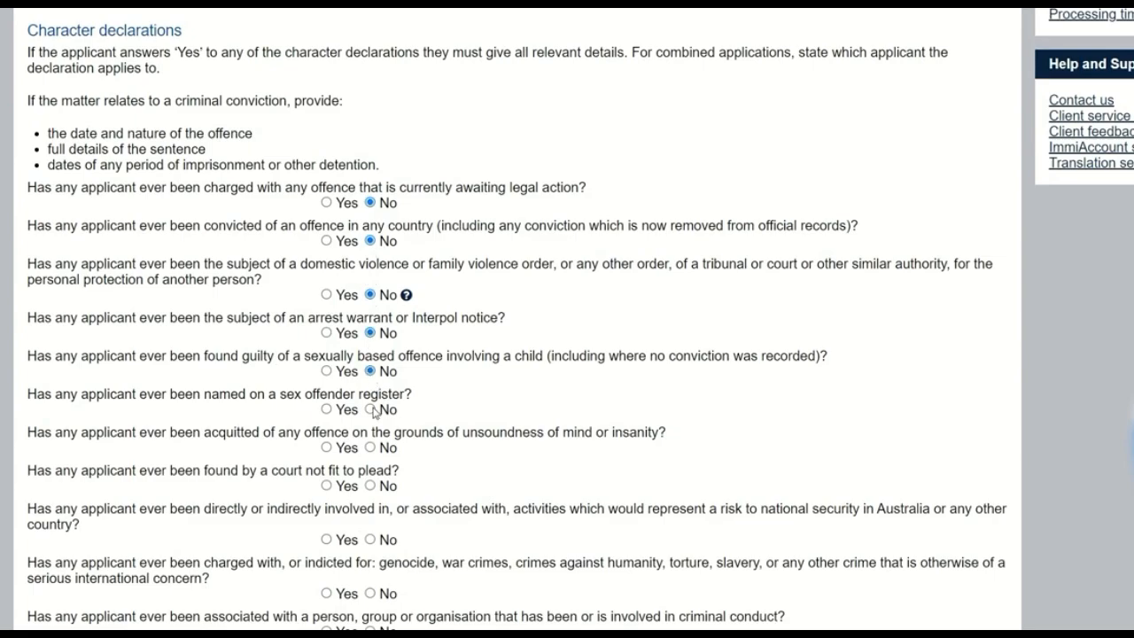
pyautogui.click(370, 448)
pyautogui.click(371, 486)
pyautogui.click(371, 539)
# Step: Answer No to the declarations on serious international crimes, criminal associations, violent organisations, military or police service, weapons training and people smuggling
pyautogui.scroll(-3, 423, 423)
pyautogui.click(371, 338)
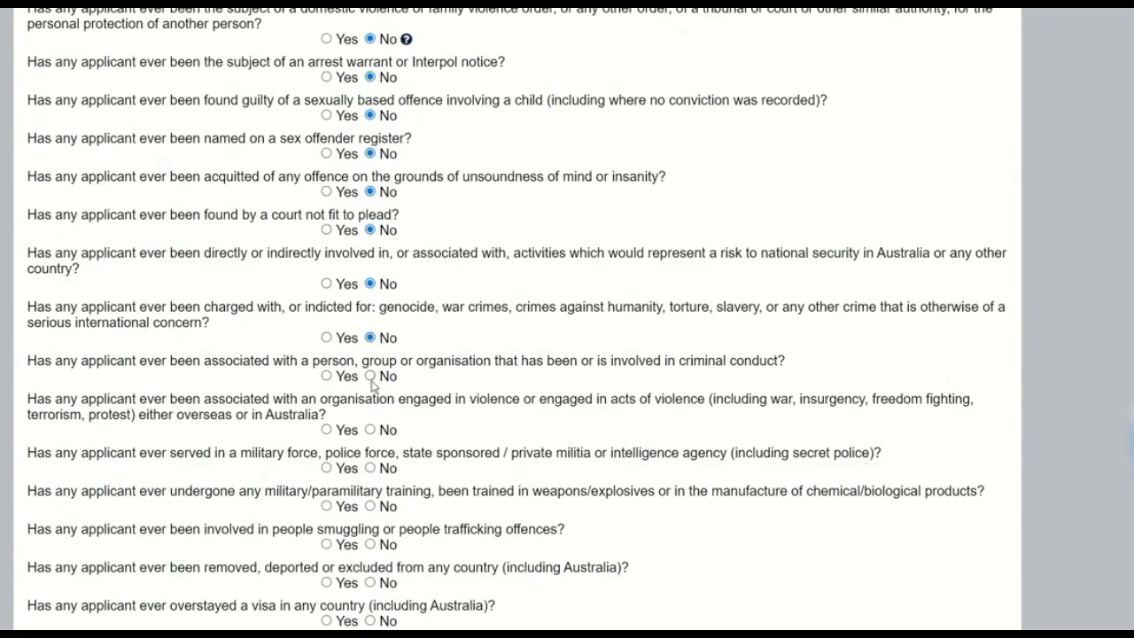
pyautogui.click(371, 375)
pyautogui.click(370, 430)
pyautogui.click(370, 468)
pyautogui.click(370, 506)
pyautogui.click(370, 544)
# Step: Answer No to the declarations on deportation, visa overstays and outstanding debts in Australia, and continue to the visa history page
pyautogui.scroll(-1, 425, 509)
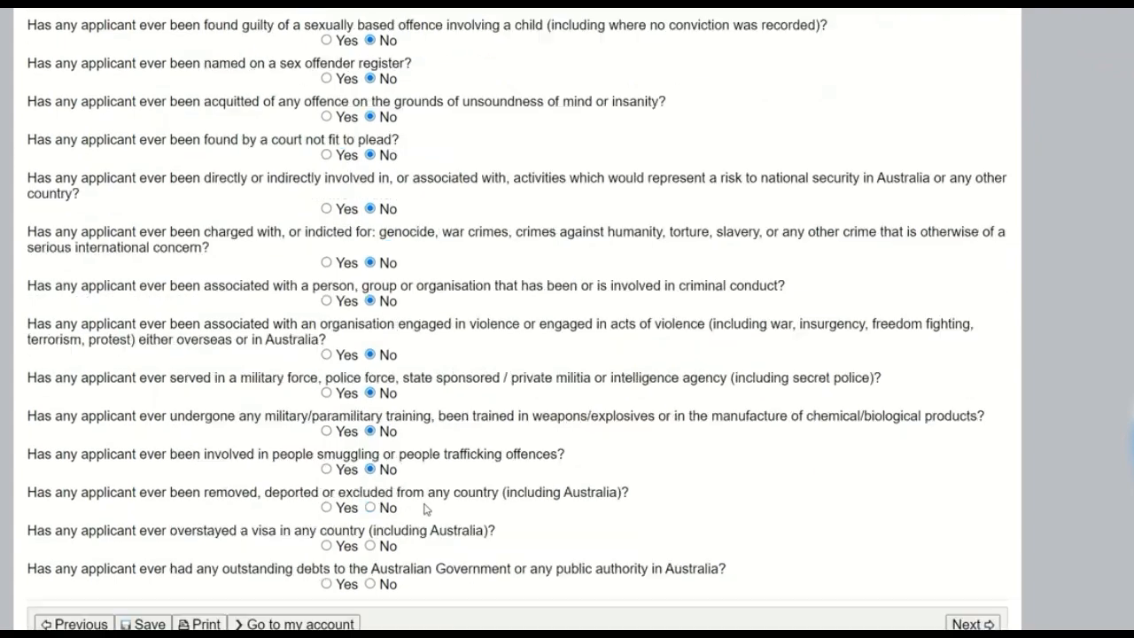
pyautogui.click(379, 501)
pyautogui.click(373, 538)
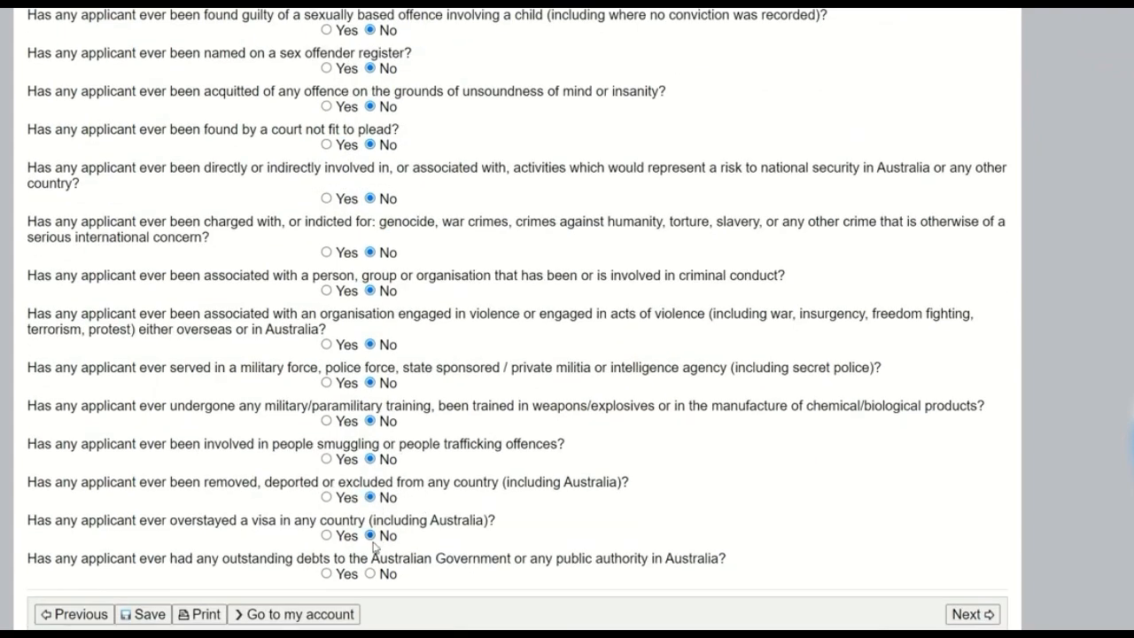
pyautogui.click(370, 574)
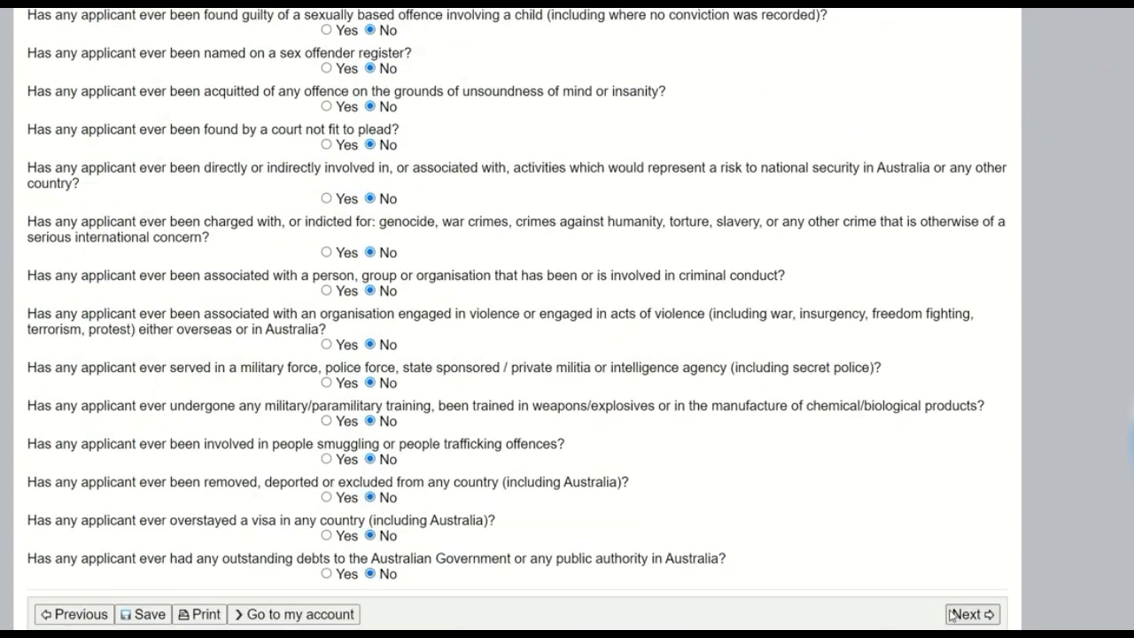
pyautogui.click(953, 614)
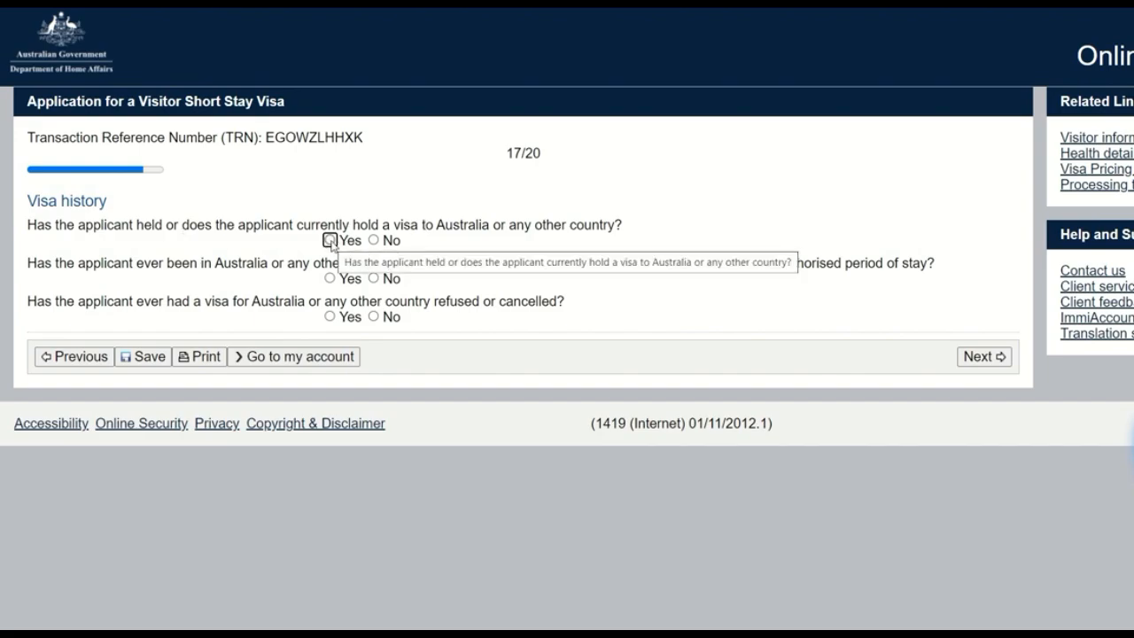
# Step: Answer No to the visa history questions on visas held, non-compliance with visa conditions or overstays, and refused or cancelled visas
pyautogui.click(330, 240)
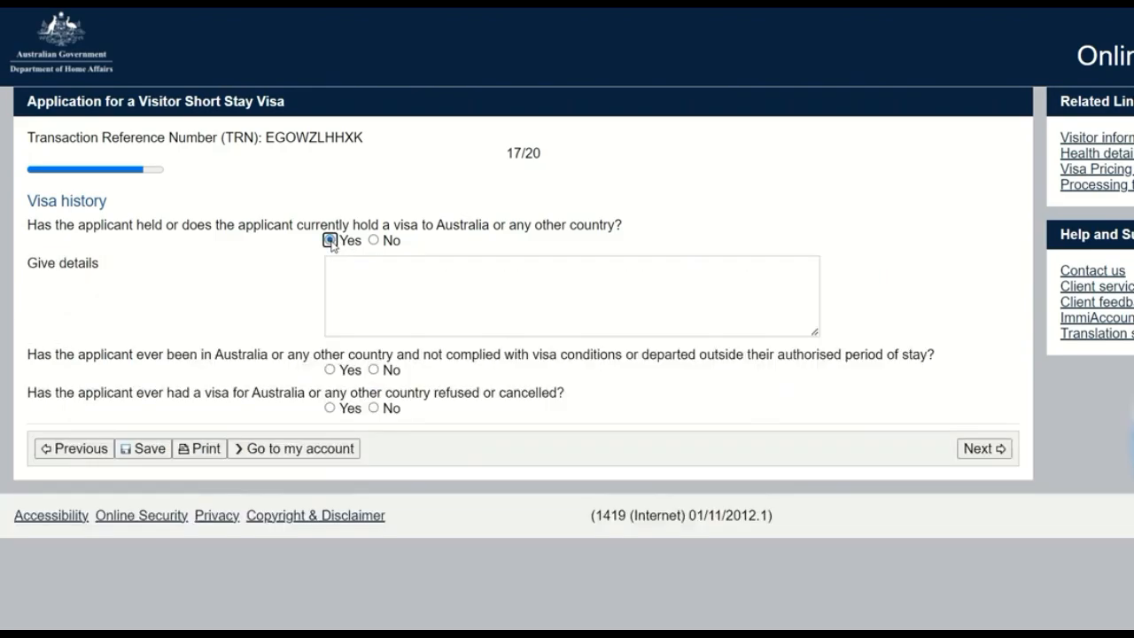
pyautogui.click(395, 295)
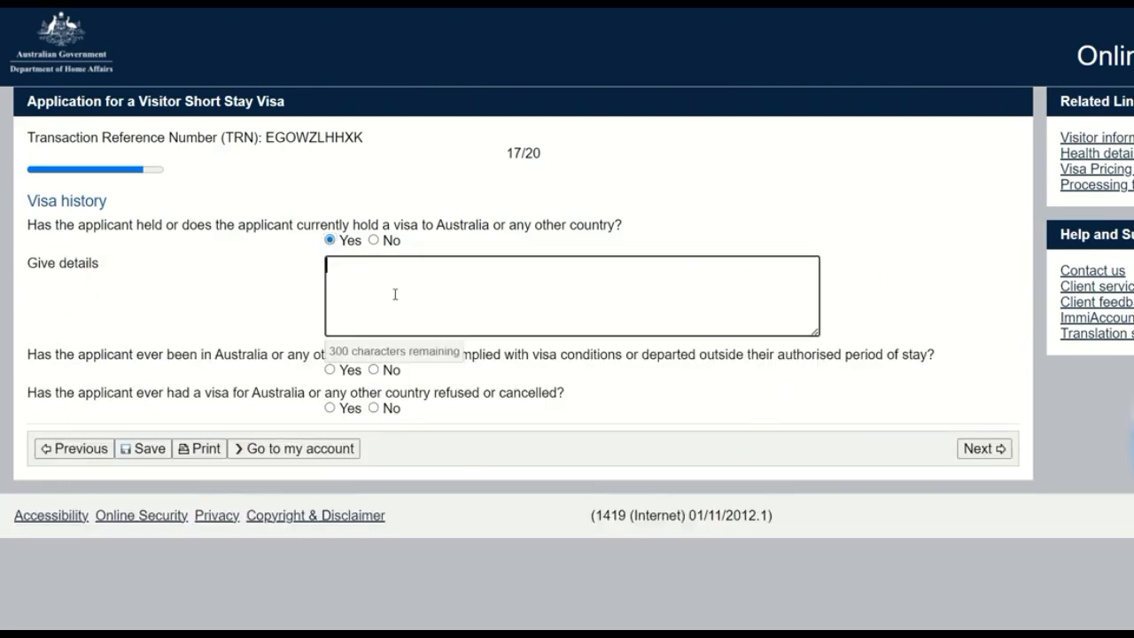
pyautogui.click(379, 241)
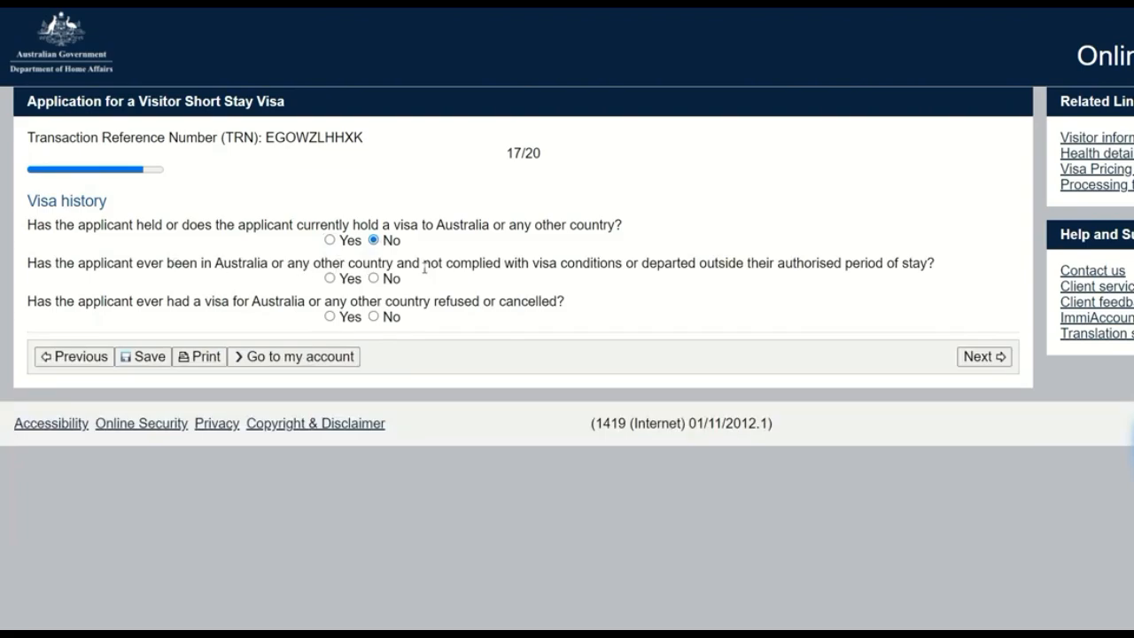
pyautogui.moveTo(422, 264); pyautogui.dragTo(666, 264)
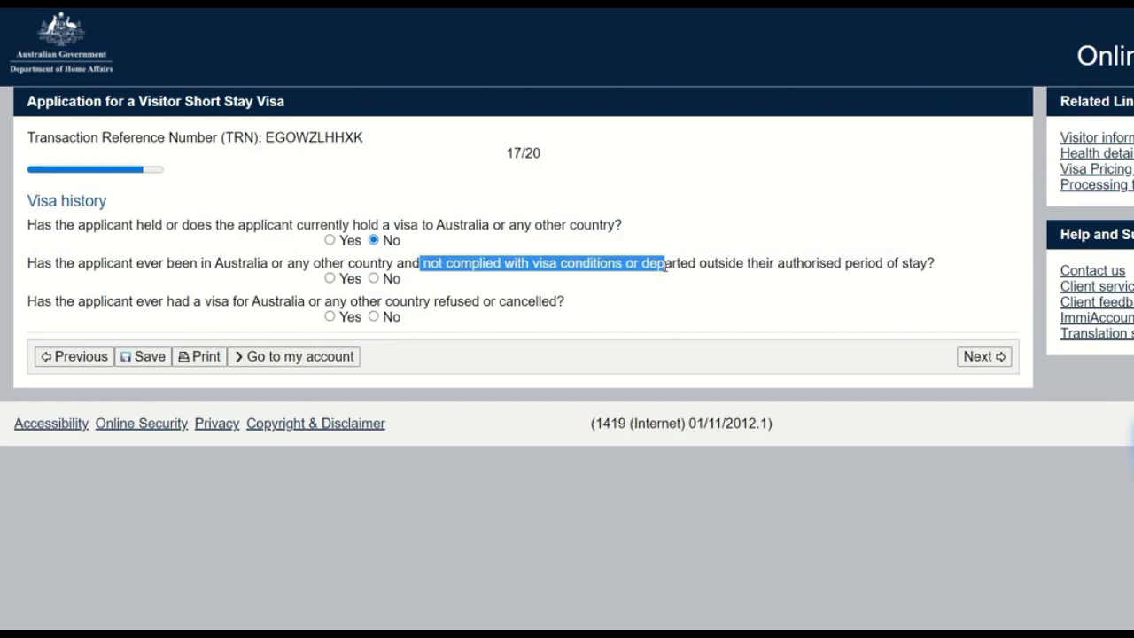
pyautogui.click(329, 279)
pyautogui.click(374, 280)
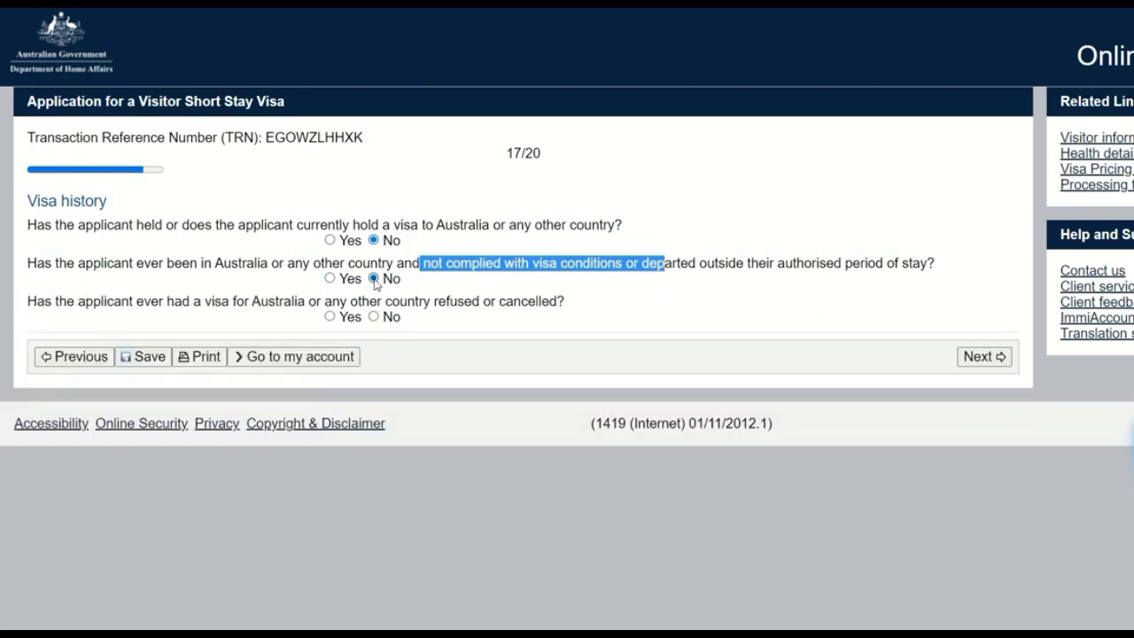
pyautogui.click(330, 316)
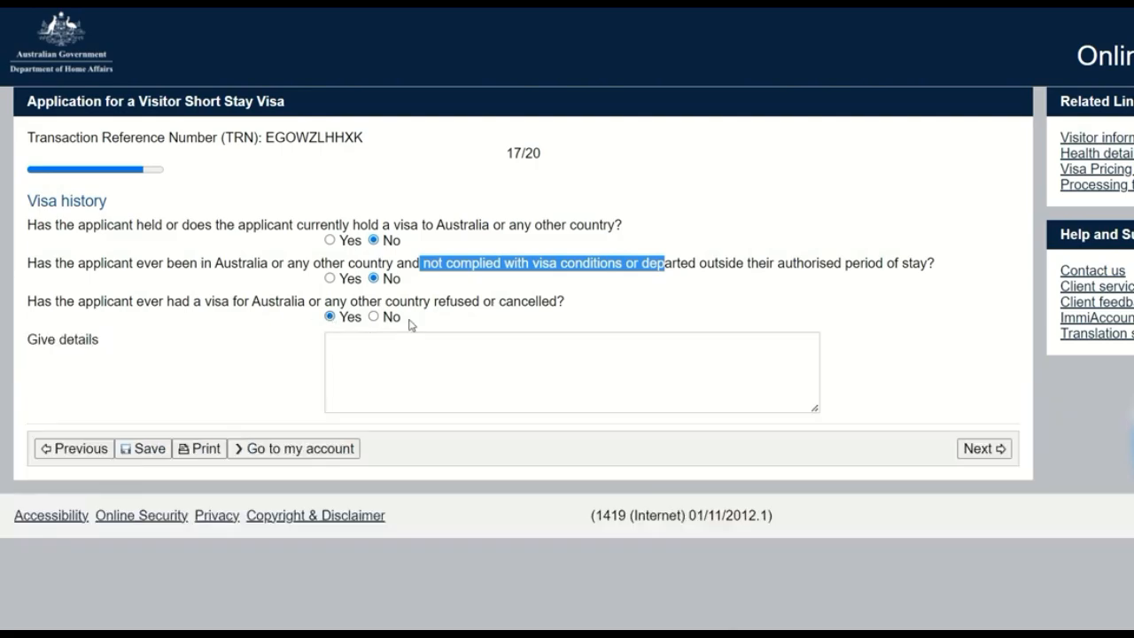
pyautogui.click(409, 358)
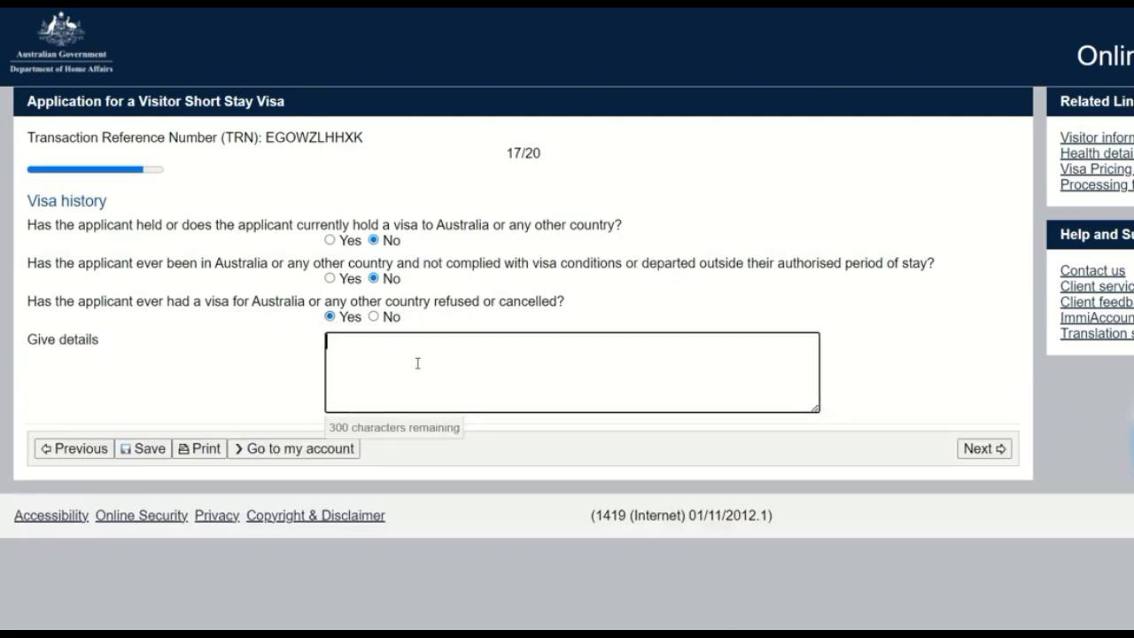
pyautogui.click(375, 318)
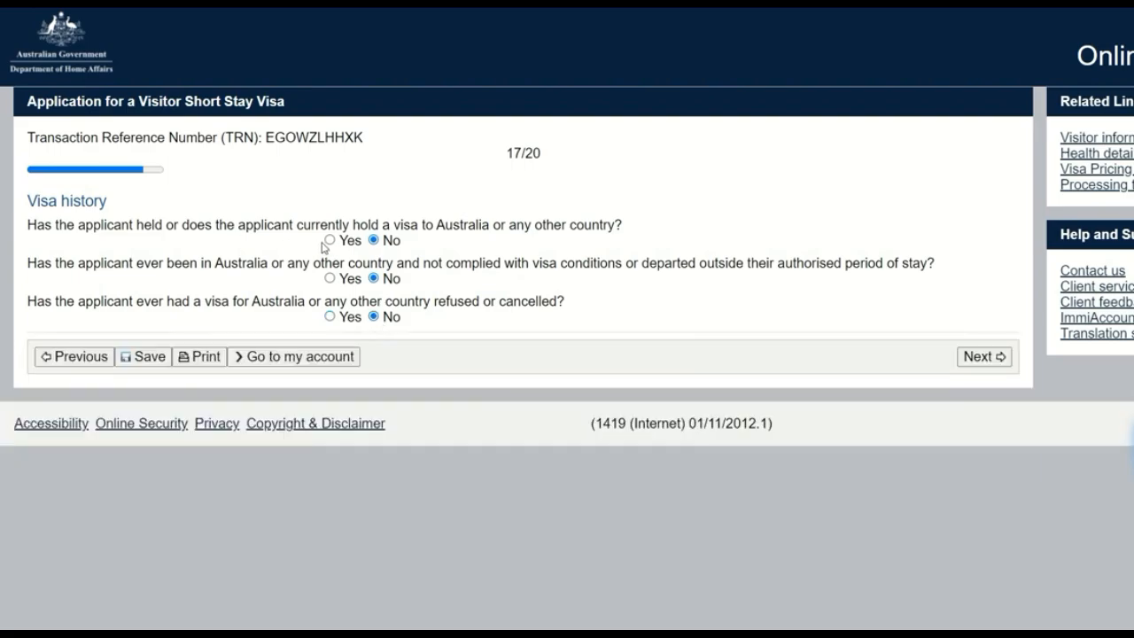
pyautogui.click(330, 240)
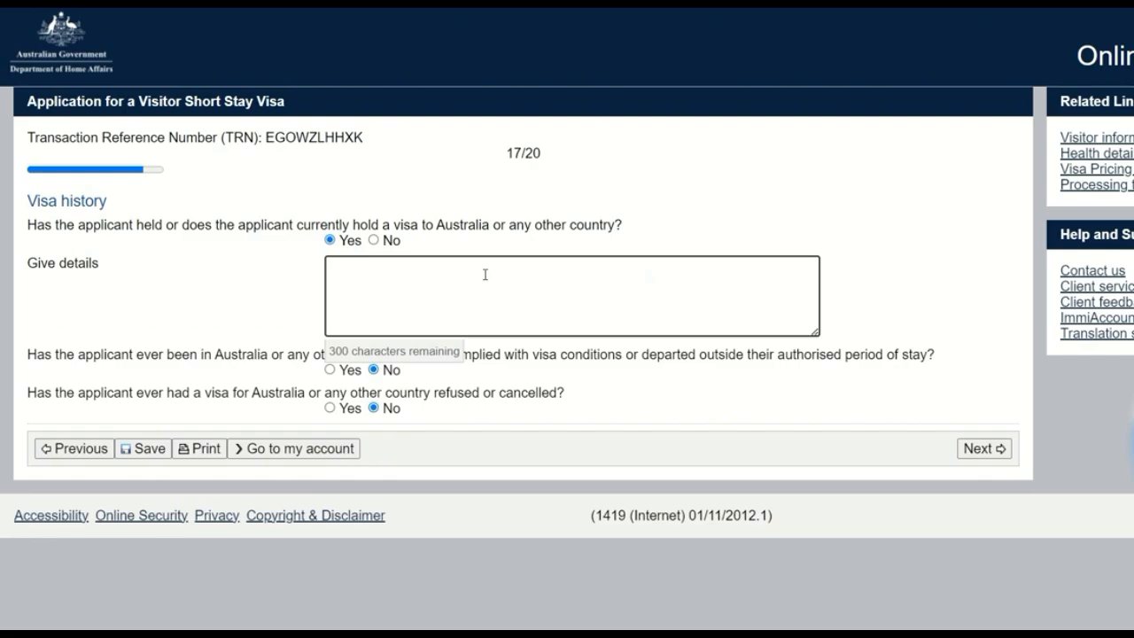
pyautogui.click(339, 243)
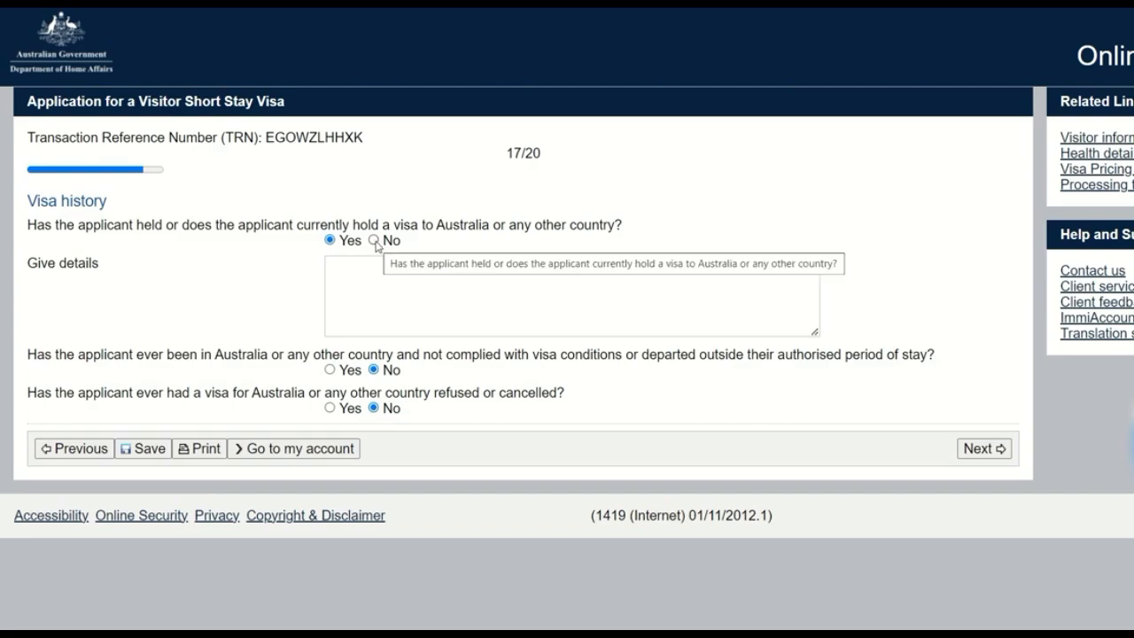
pyautogui.click(394, 306)
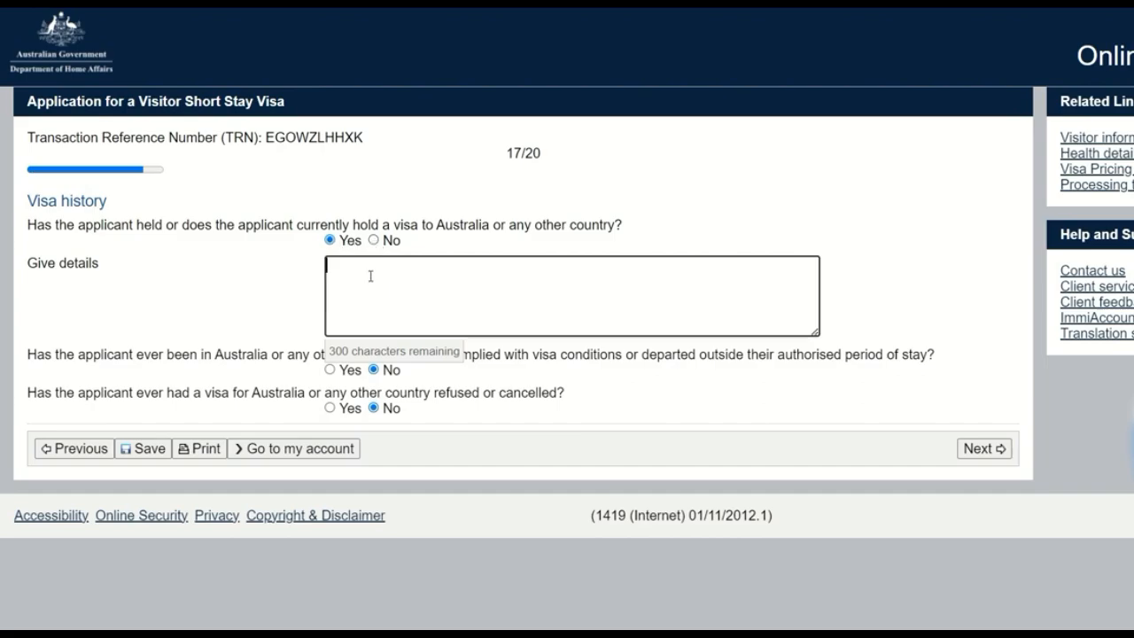
pyautogui.click(373, 240)
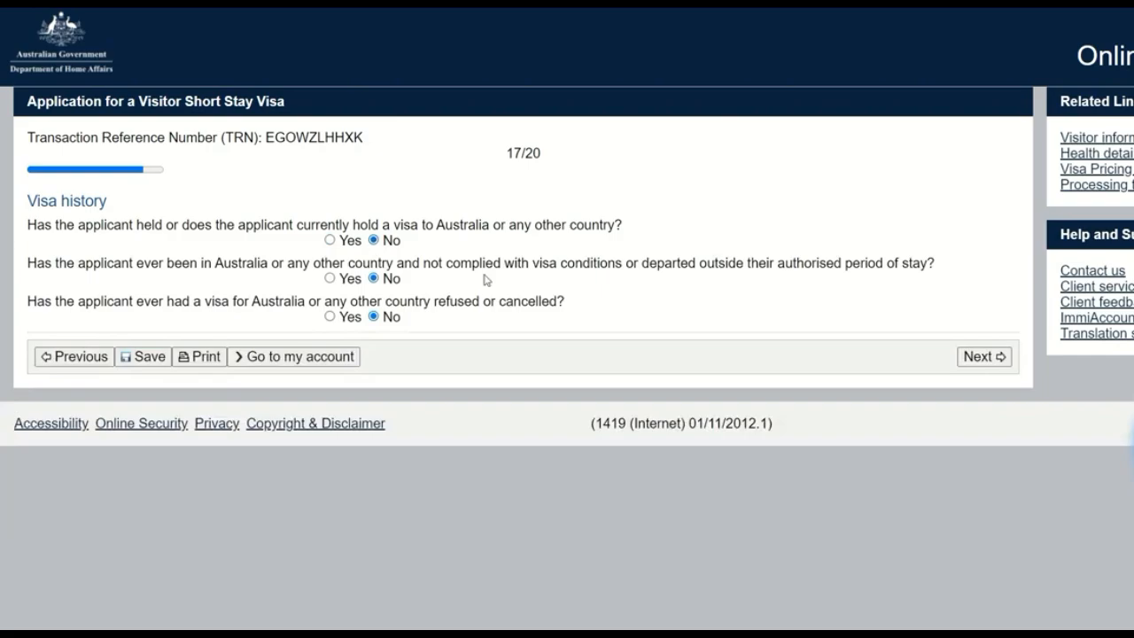
# Step: Continue to the final declarations and answer Yes from having read the application information through to the use of personal information
pyautogui.click(979, 356)
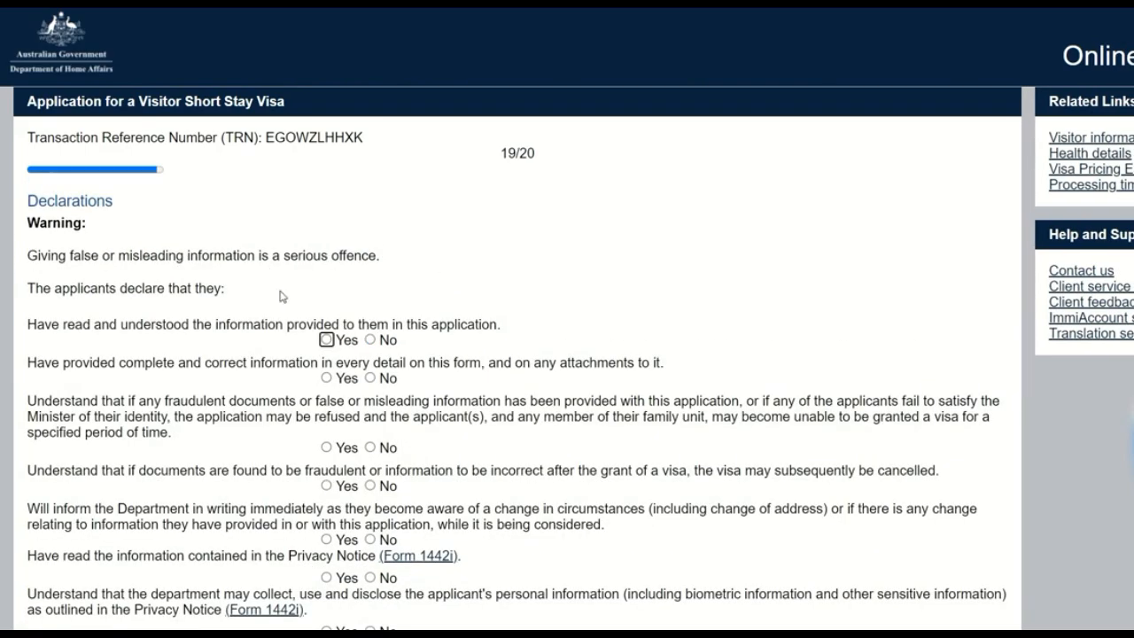
pyautogui.scroll(-1, 335, 275)
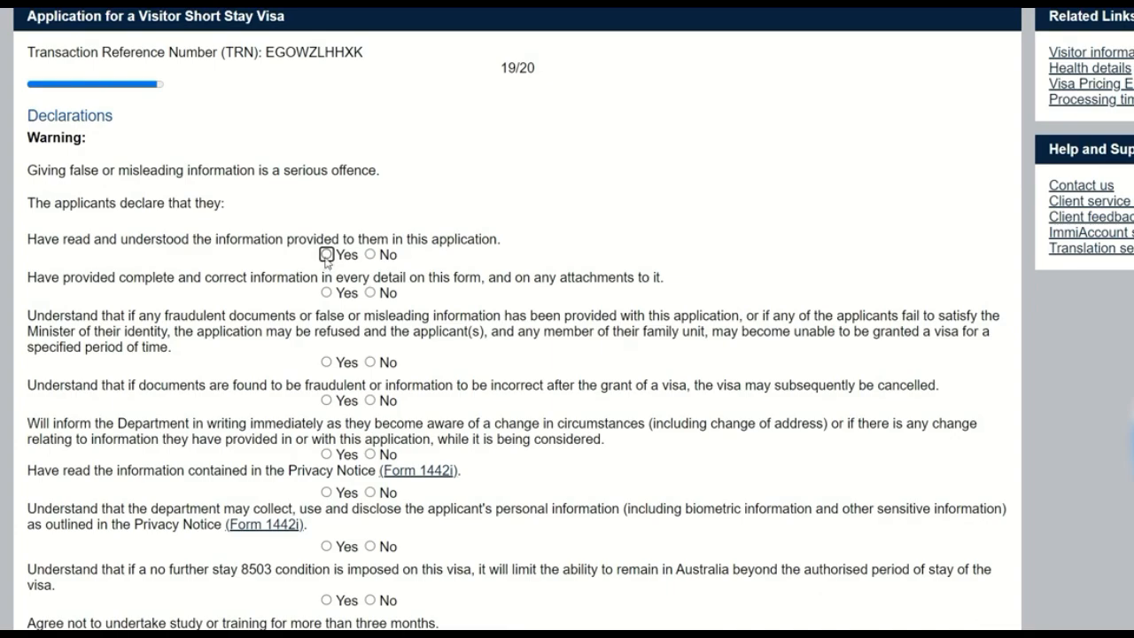
pyautogui.click(327, 254)
pyautogui.click(327, 293)
pyautogui.click(326, 362)
pyautogui.click(326, 401)
pyautogui.click(326, 454)
pyautogui.click(326, 493)
pyautogui.click(327, 546)
# Step: Answer Yes to the declarations on the 8503 condition, the three-month study limit, leaving before visa expiry, and fingerprint and facial image collection
pyautogui.scroll(-1, 330, 546)
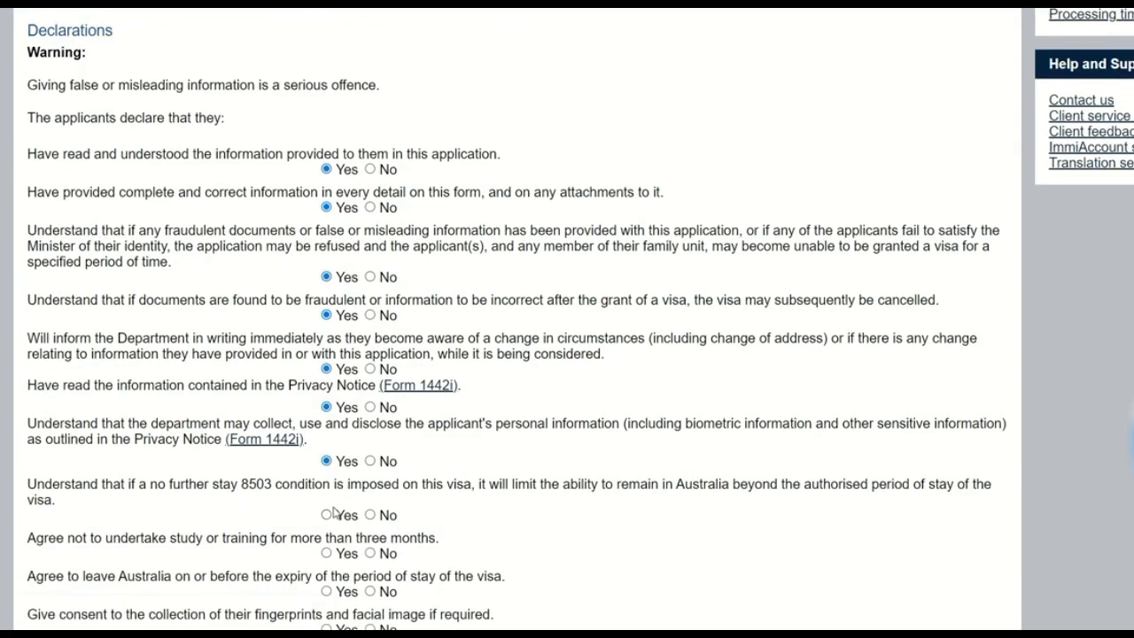
pyautogui.click(326, 514)
pyautogui.scroll(-2, 330, 514)
pyautogui.click(326, 383)
pyautogui.click(326, 420)
pyautogui.click(326, 459)
# Step: Answer Yes to the declarations on law enforcement information sharing, no work rights, biometric use and unlawful non-citizen status, and continue to the following page
pyautogui.scroll(-2, 351, 471)
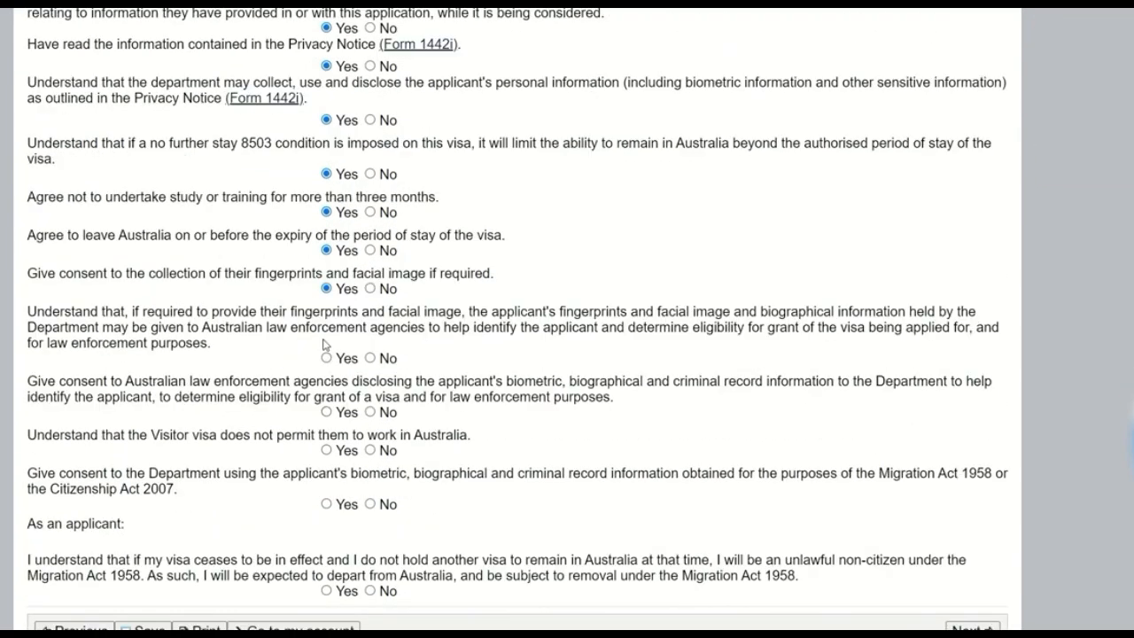
pyautogui.click(326, 358)
pyautogui.click(326, 412)
pyautogui.click(326, 451)
pyautogui.click(326, 504)
pyautogui.click(327, 592)
pyautogui.click(973, 627)
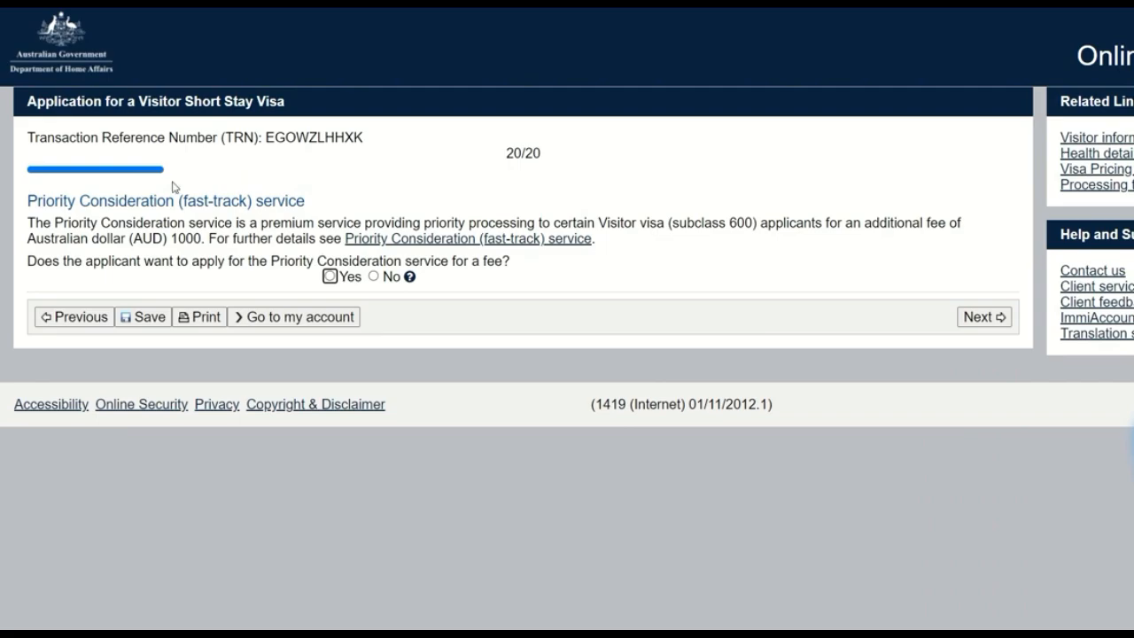
# Step: Decline the paid Priority Consideration (fast-track) service and continue to the review page
pyautogui.moveTo(31, 197); pyautogui.dragTo(298, 195)
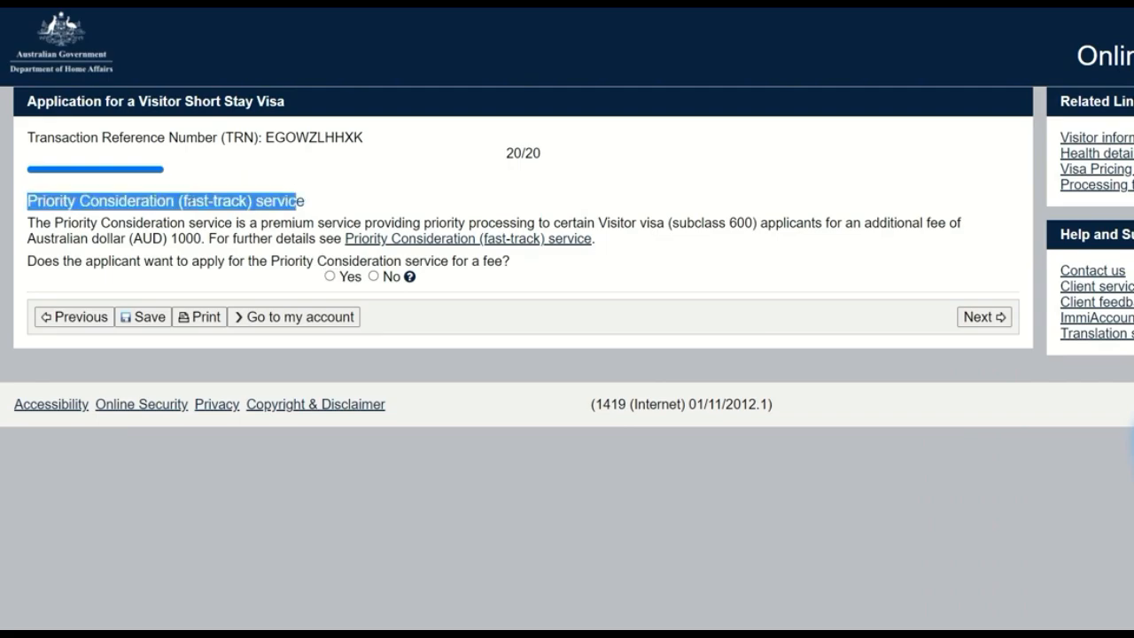
pyautogui.click(198, 203)
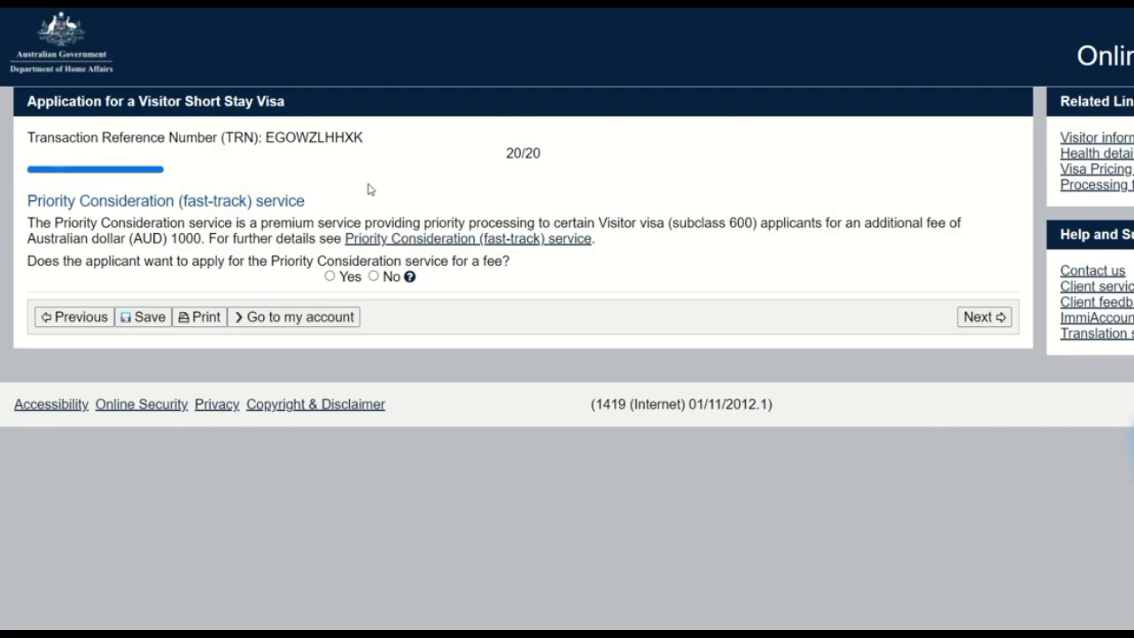
pyautogui.click(374, 277)
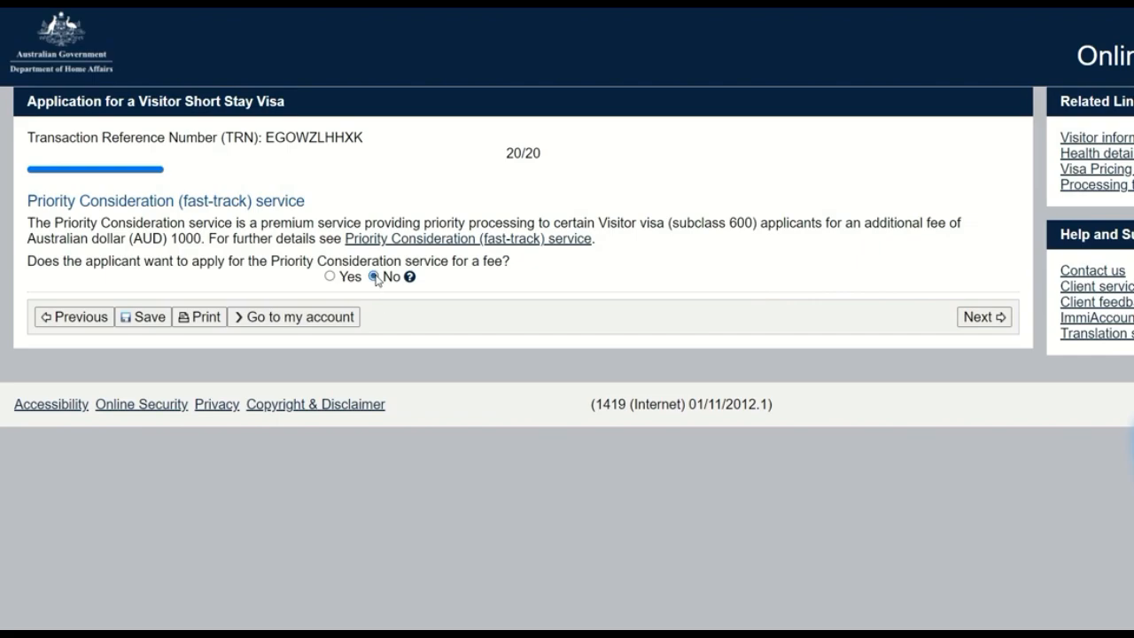
pyautogui.click(994, 324)
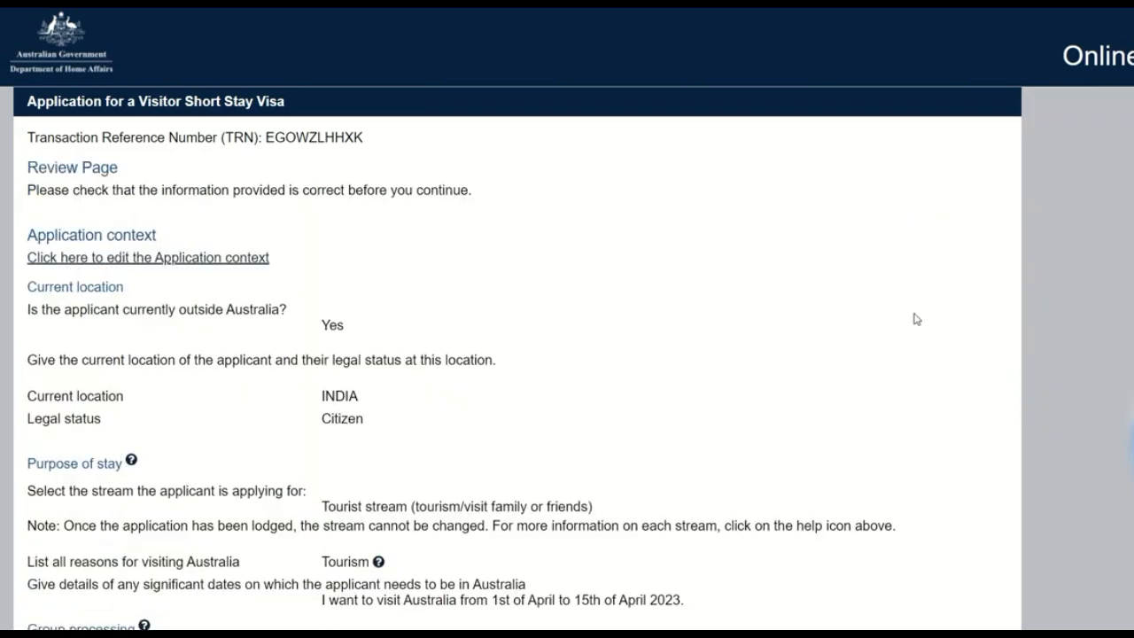
# Step: Review all entered application details, from the application context through the declarations to the Priority Consideration answer
pyautogui.scroll(-2, 915, 318)
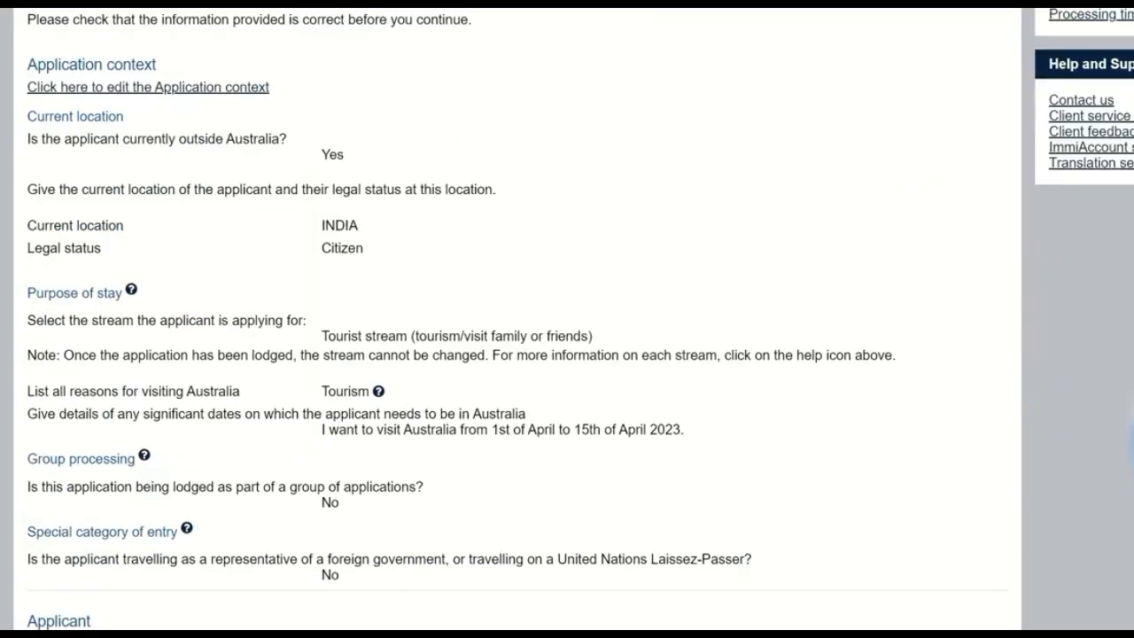
pyautogui.scroll(2, 567, 319)
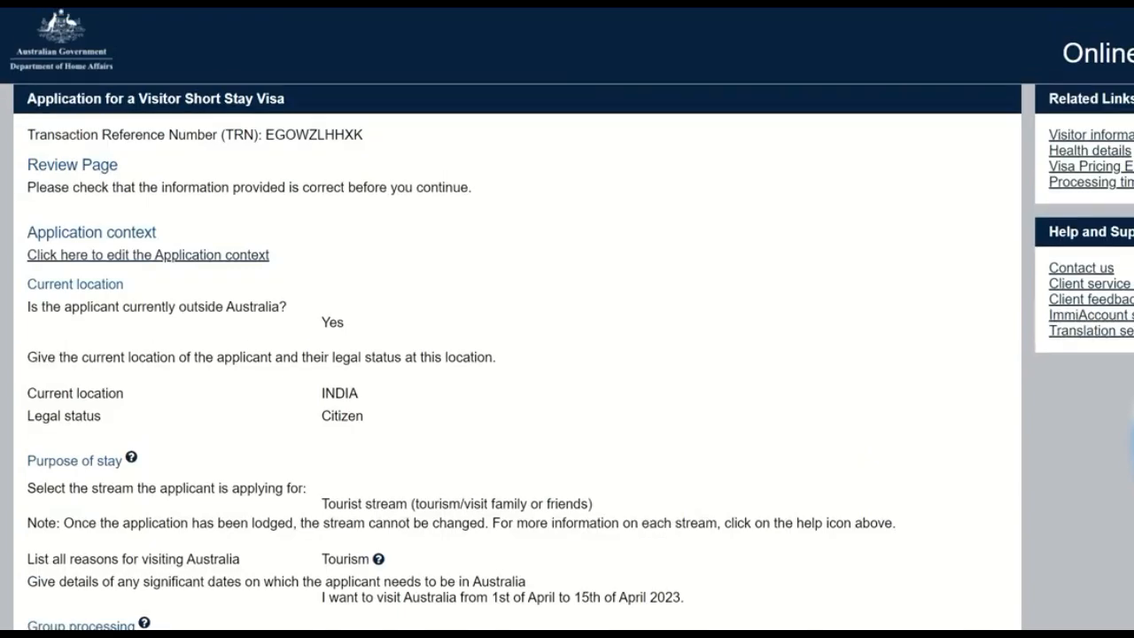
pyautogui.scroll(-10, 567, 319)
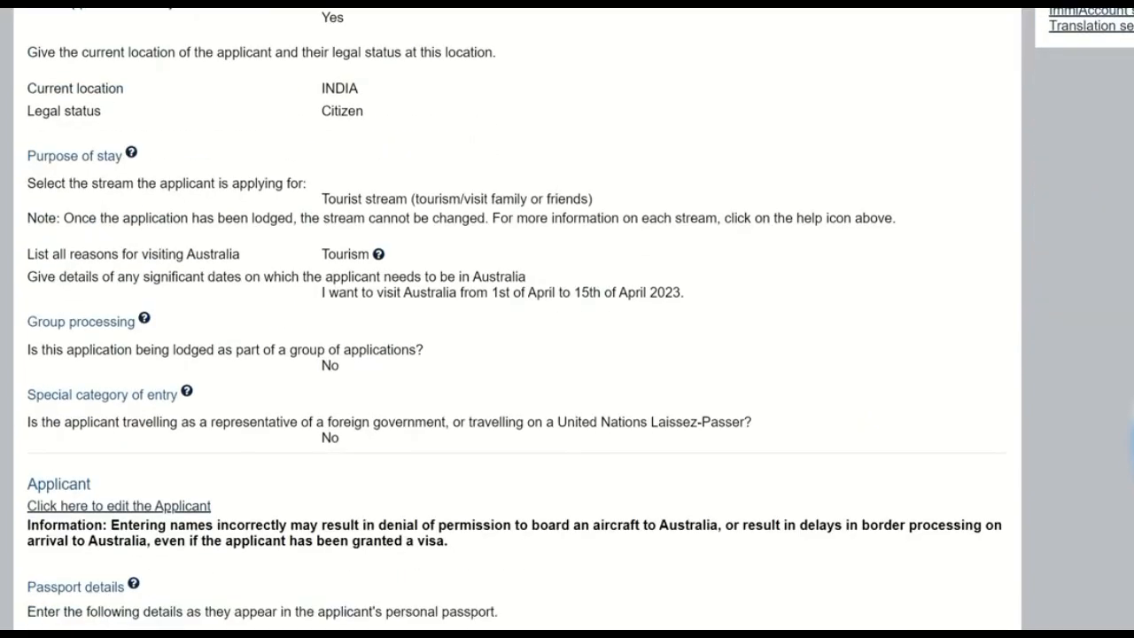
pyautogui.scroll(-5, 567, 319)
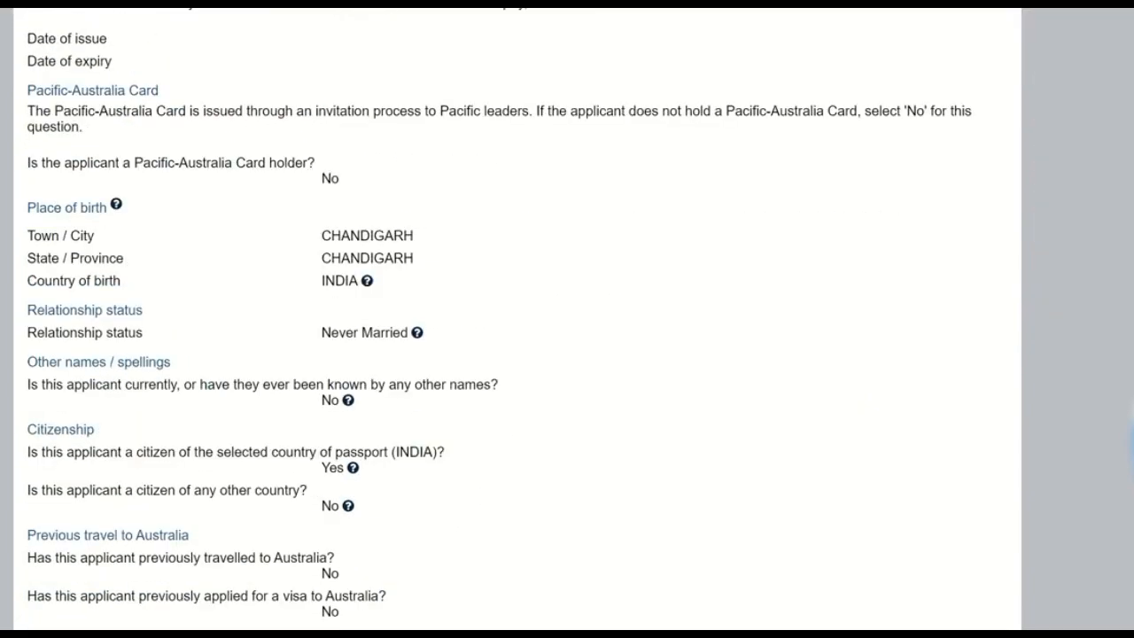
pyautogui.scroll(-1, 568, 319)
pyautogui.scroll(-6, 517, 311)
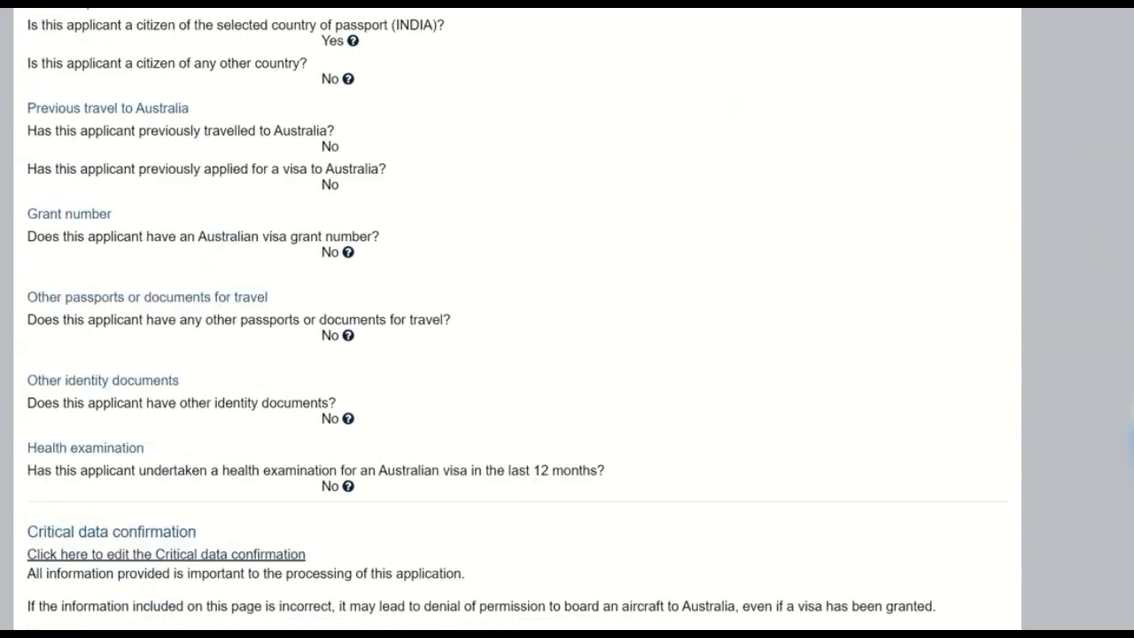
pyautogui.scroll(-2, 518, 319)
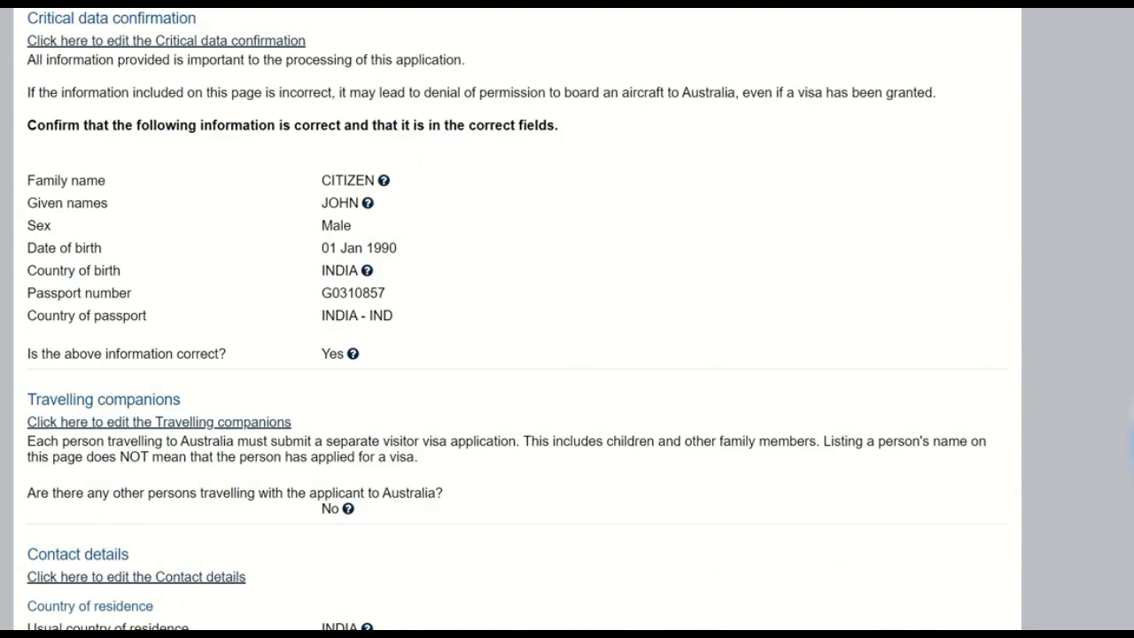
pyautogui.scroll(-1, 517, 319)
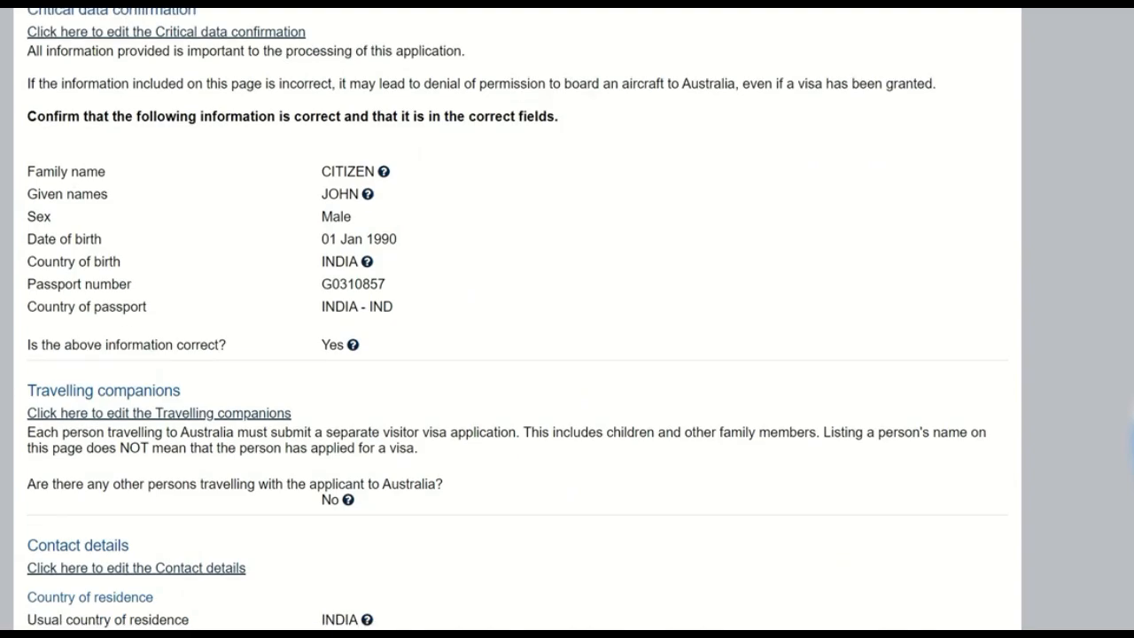
pyautogui.scroll(-3, 517, 319)
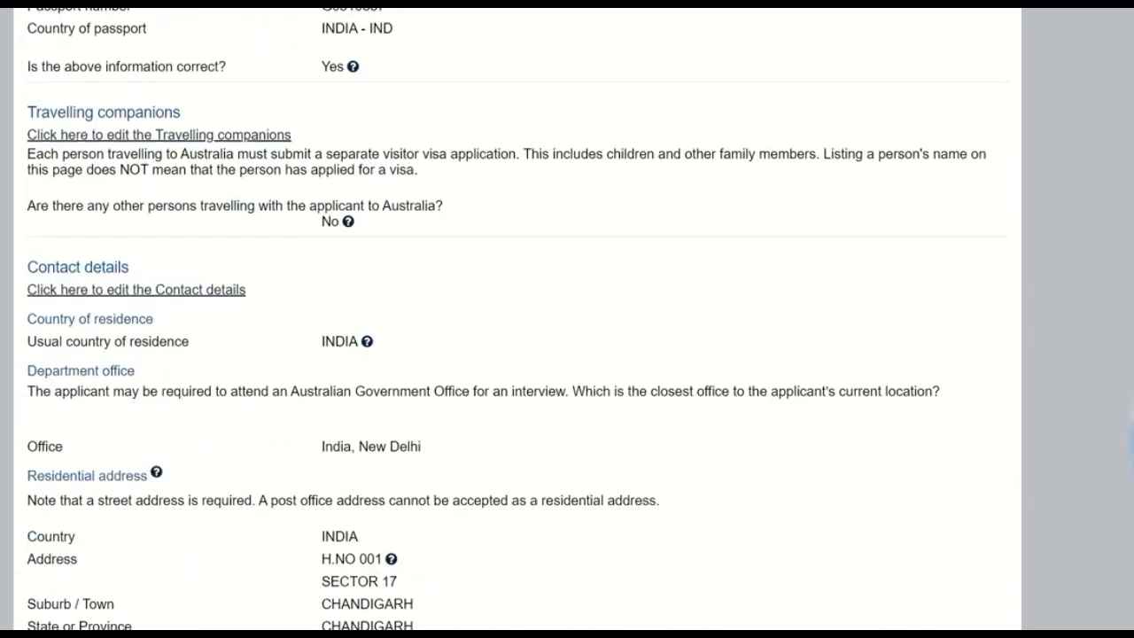
pyautogui.scroll(-10, 517, 319)
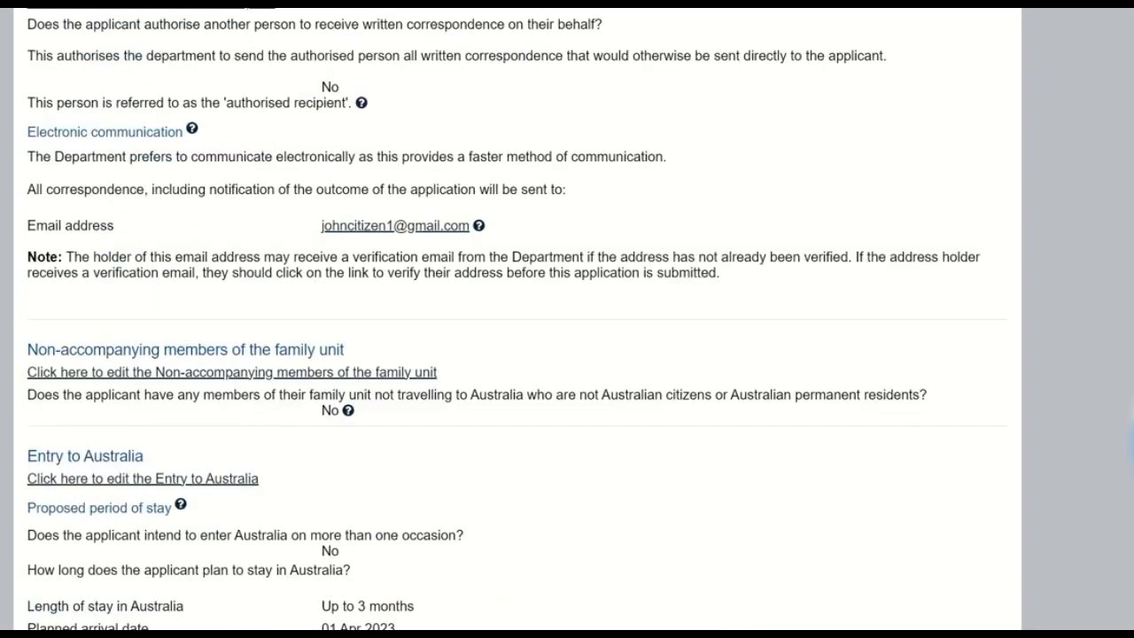
pyautogui.scroll(-20, 517, 319)
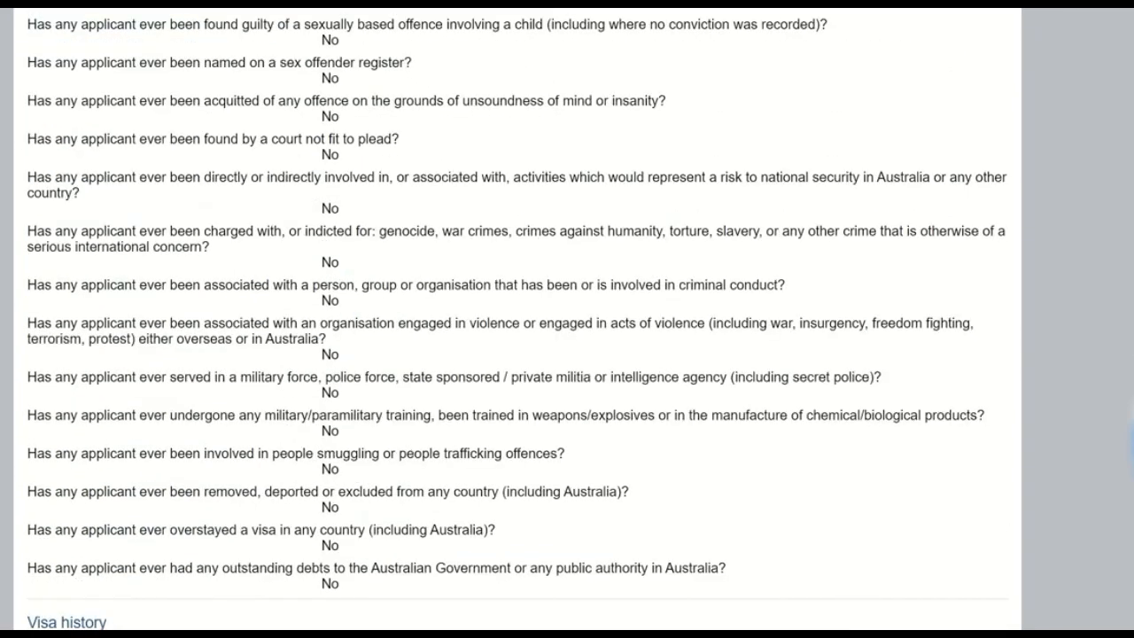
pyautogui.scroll(-15, 518, 319)
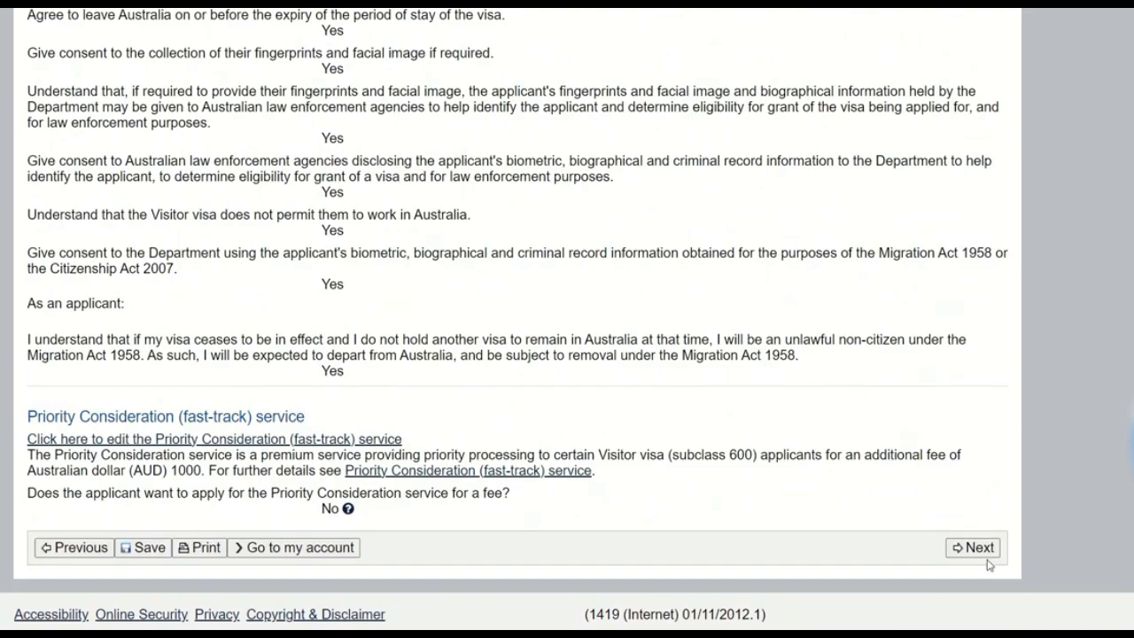
# Step: Accept the reviewed details and continue to the document attachment page to look over the required documents
pyautogui.click(979, 548)
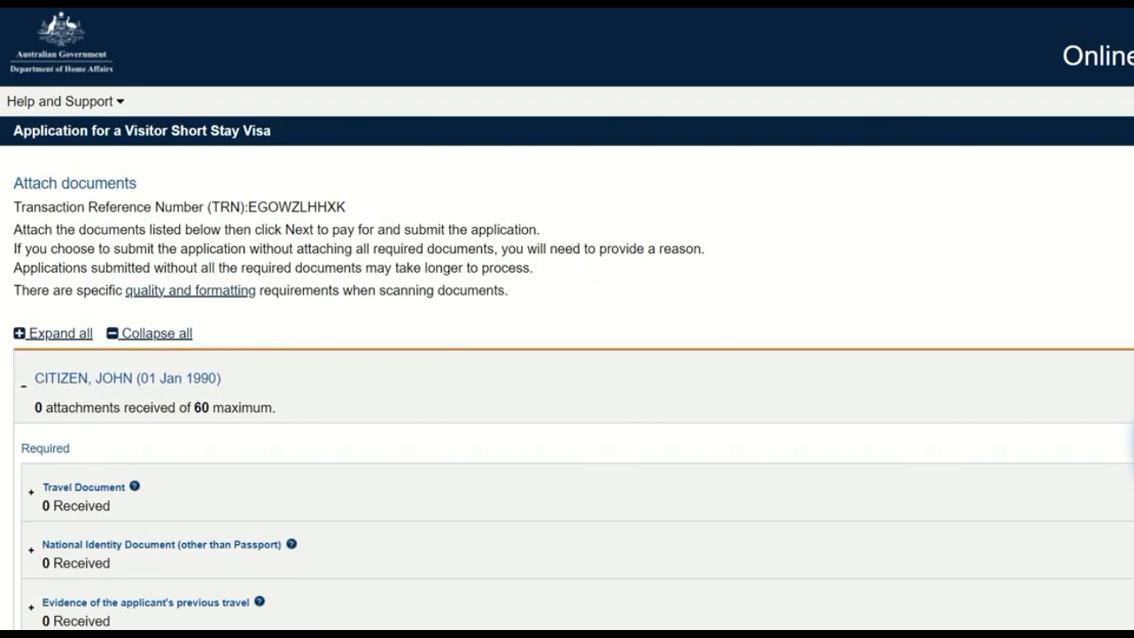
pyautogui.scroll(-1, 567, 319)
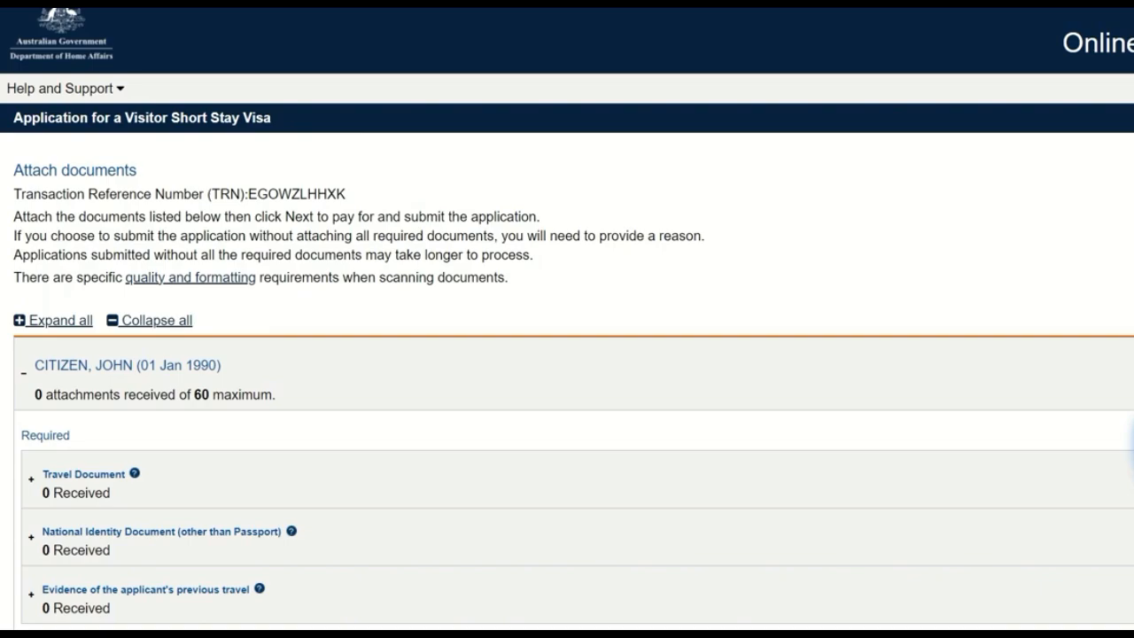
pyautogui.scroll(-1, 567, 319)
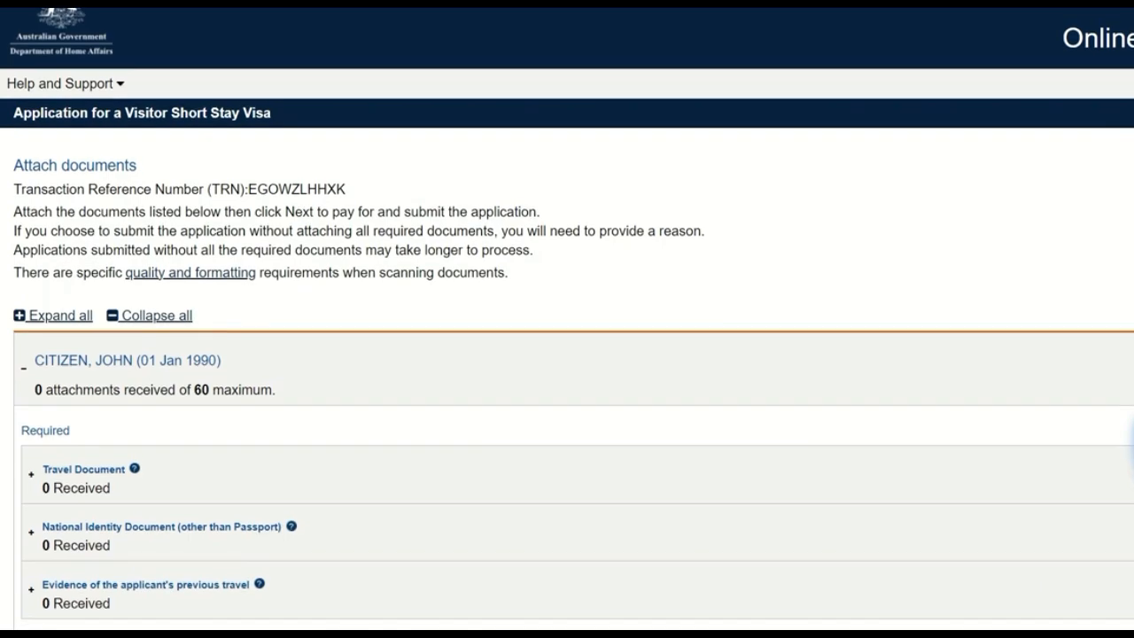
# Step: Examine the document types offered for the applicant's required Travel Document attachment
pyautogui.scroll(-1, 1132, 443)
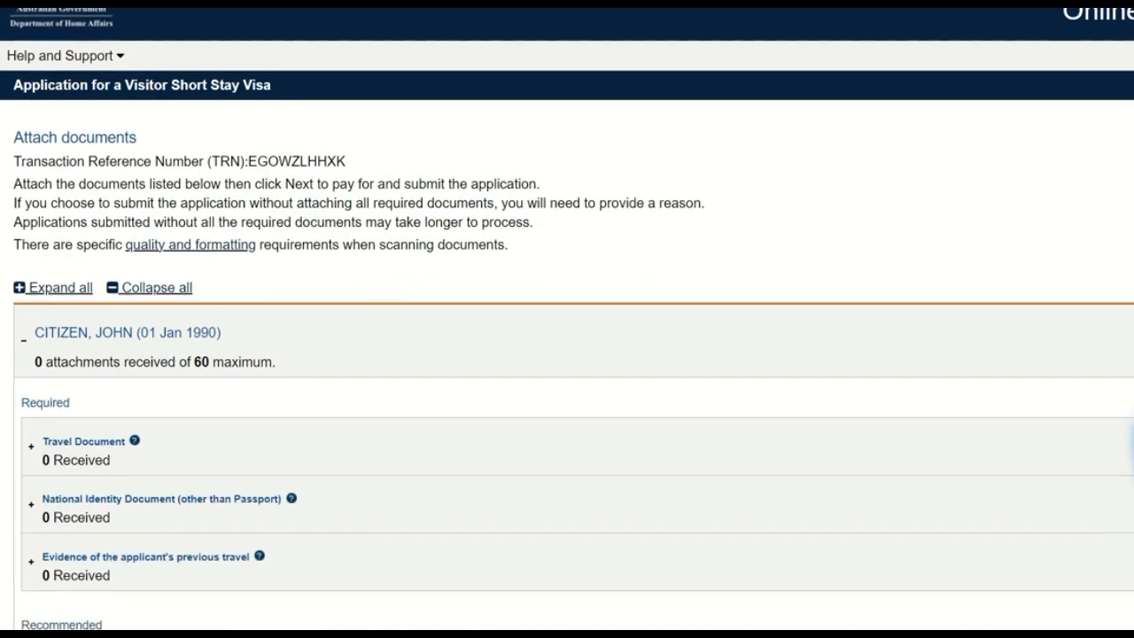
pyautogui.scroll(-1, 1132, 443)
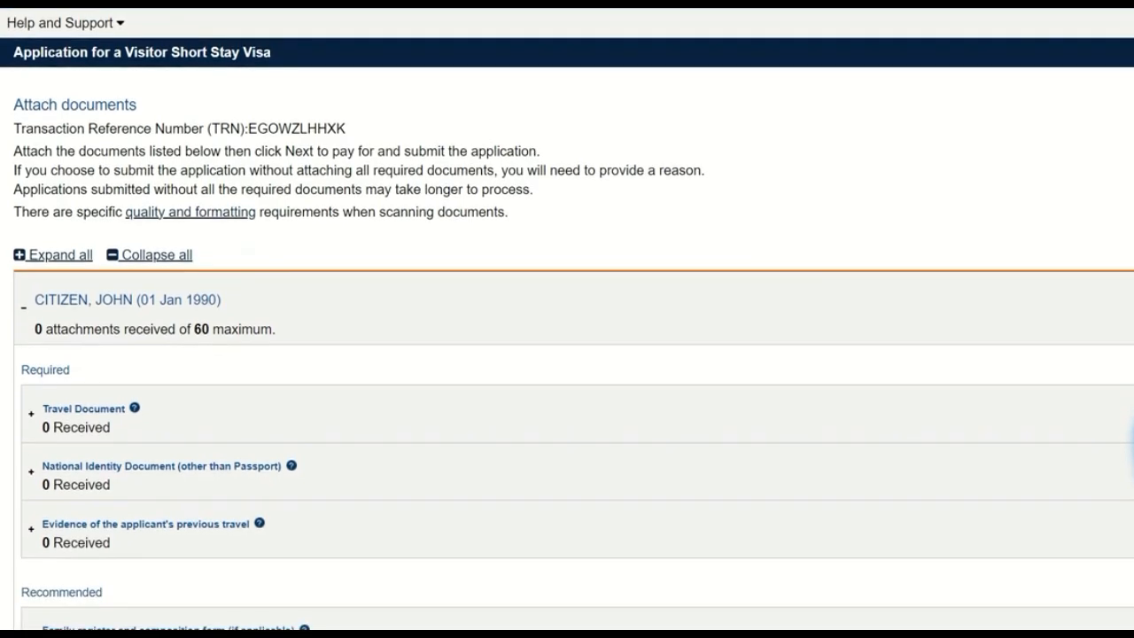
pyautogui.scroll(-5, 1132, 443)
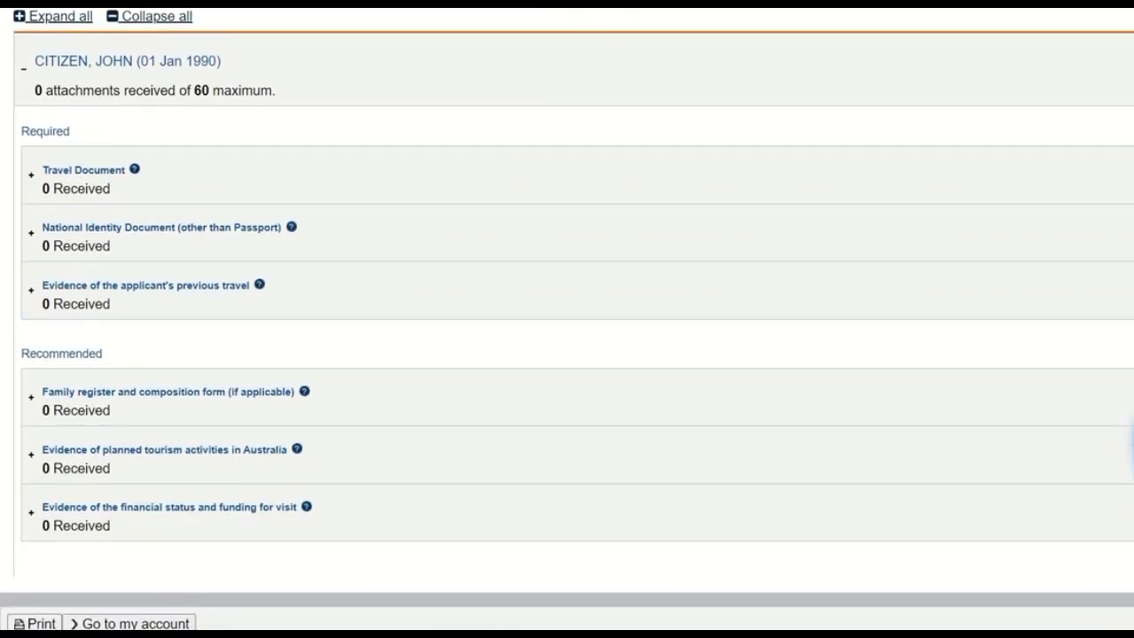
pyautogui.click(367, 172)
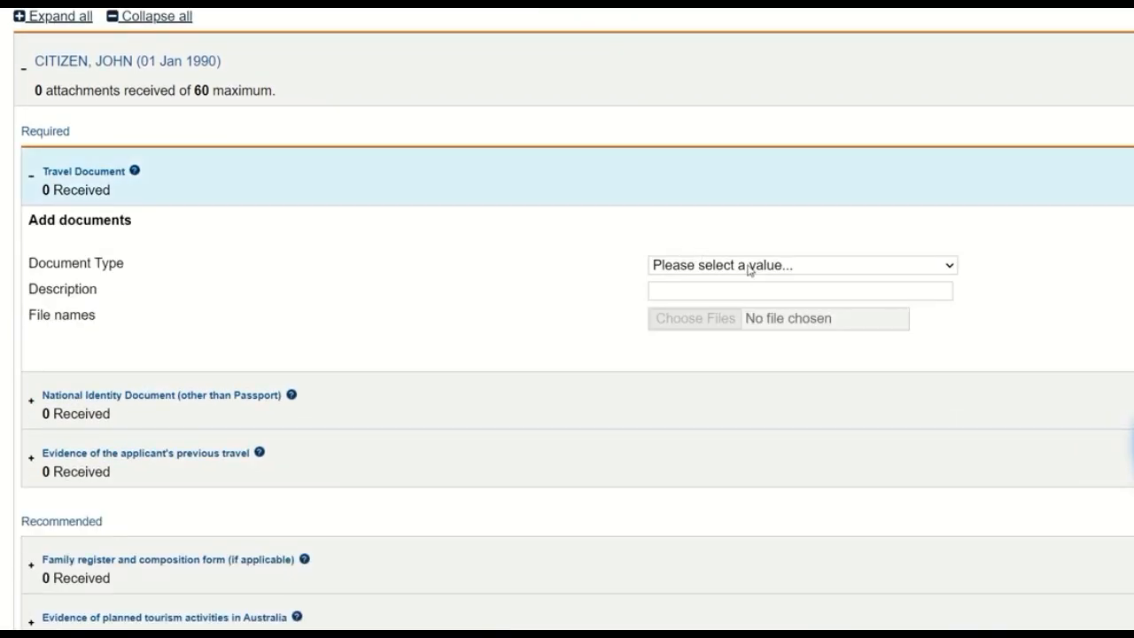
pyautogui.click(749, 265)
pyautogui.click(702, 299)
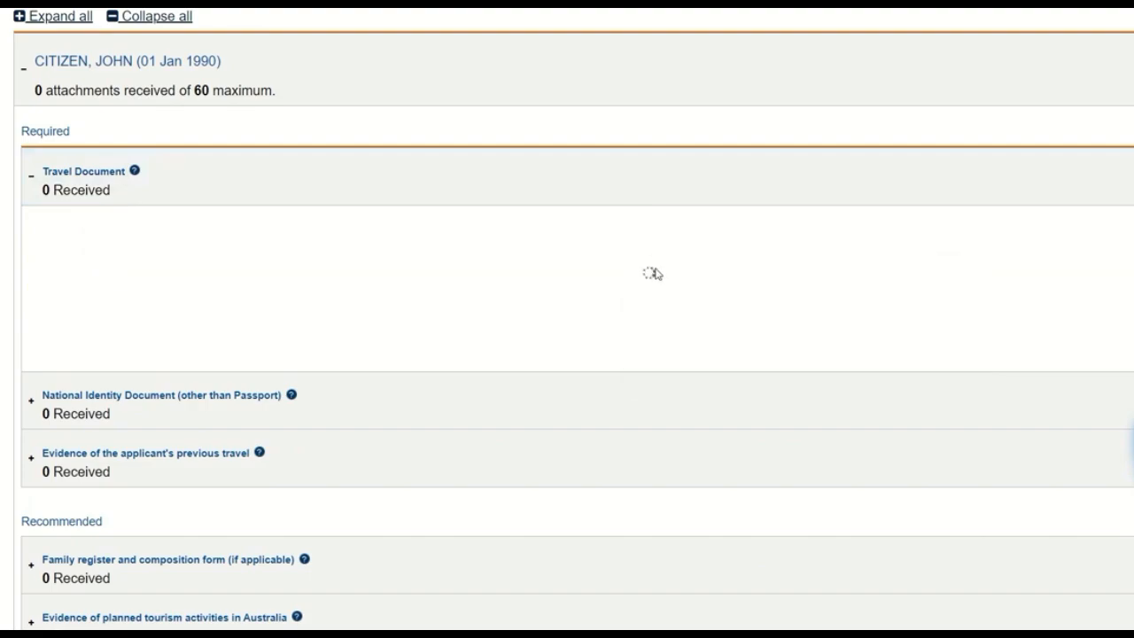
pyautogui.scroll(-4, 420, 299)
# Step: Examine the upload options for the National Identity Document and the document types offered as evidence of previous travel
pyautogui.click(396, 195)
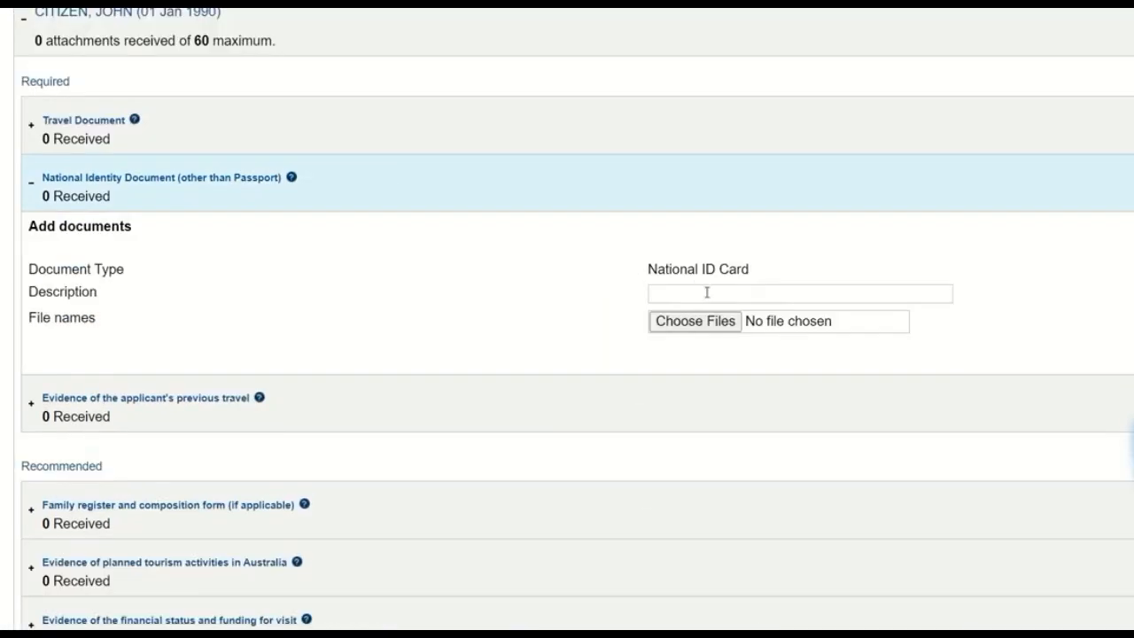
pyautogui.scroll(-3, 707, 292)
pyautogui.click(362, 263)
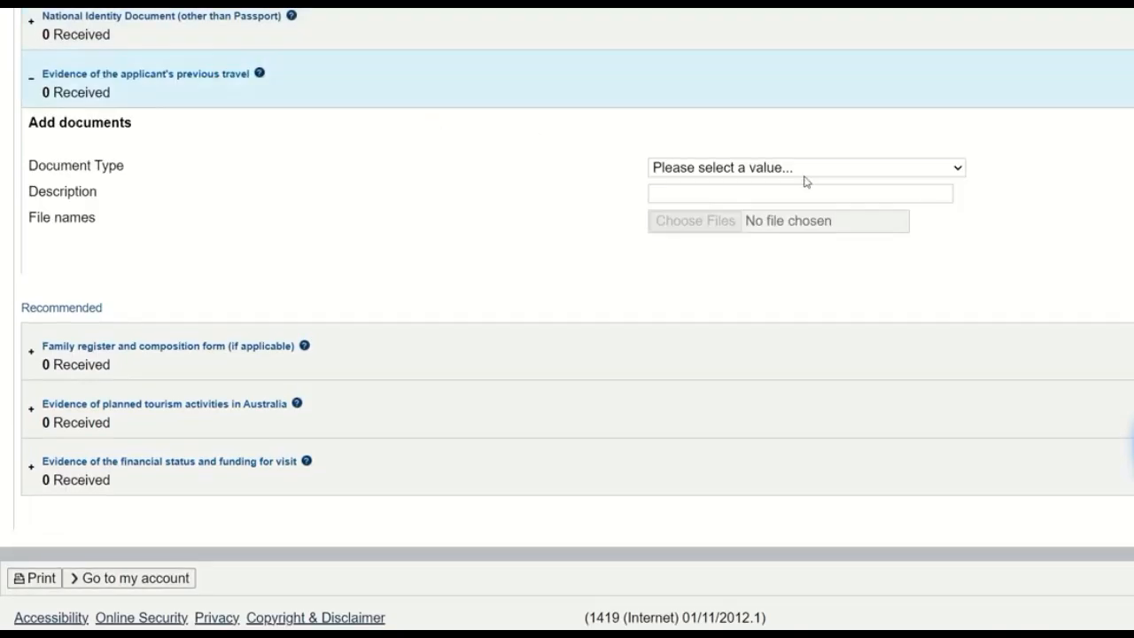
pyautogui.click(800, 172)
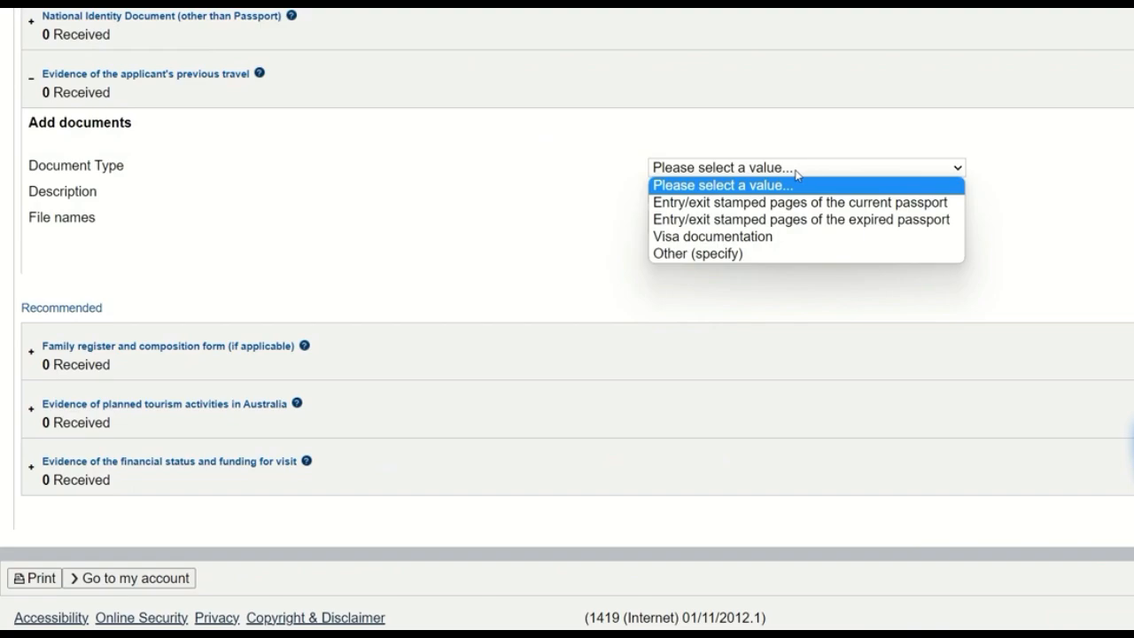
pyautogui.click(325, 236)
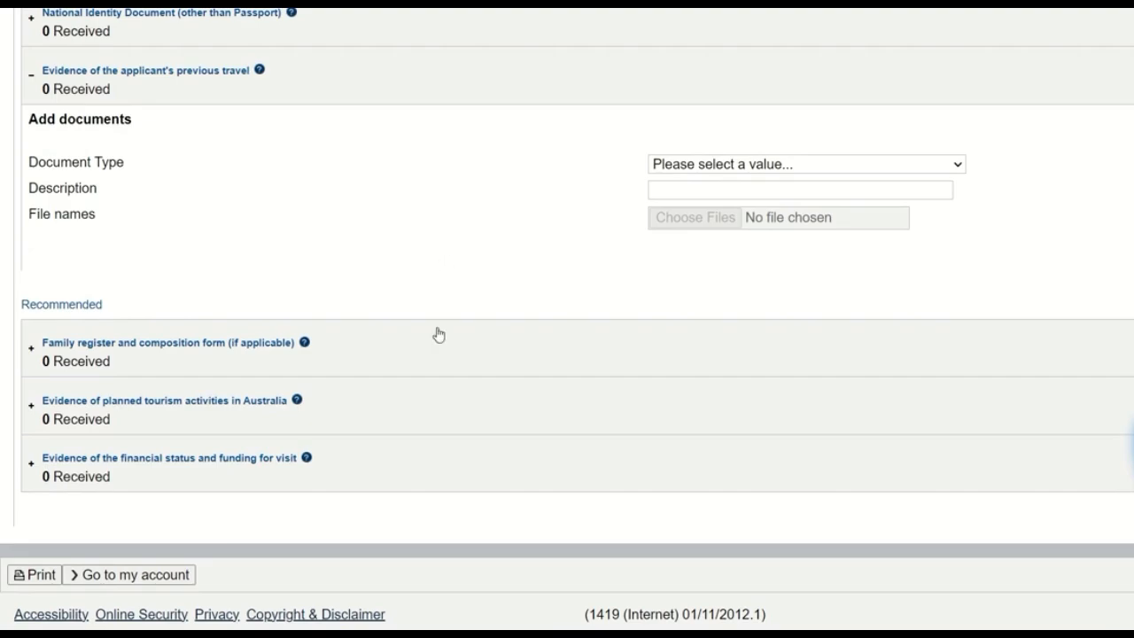
# Step: Examine the document types offered for the recommended family register and composition form and the planned tourism activities evidence
pyautogui.click(439, 342)
pyautogui.scroll(-2, 502, 287)
pyautogui.click(732, 274)
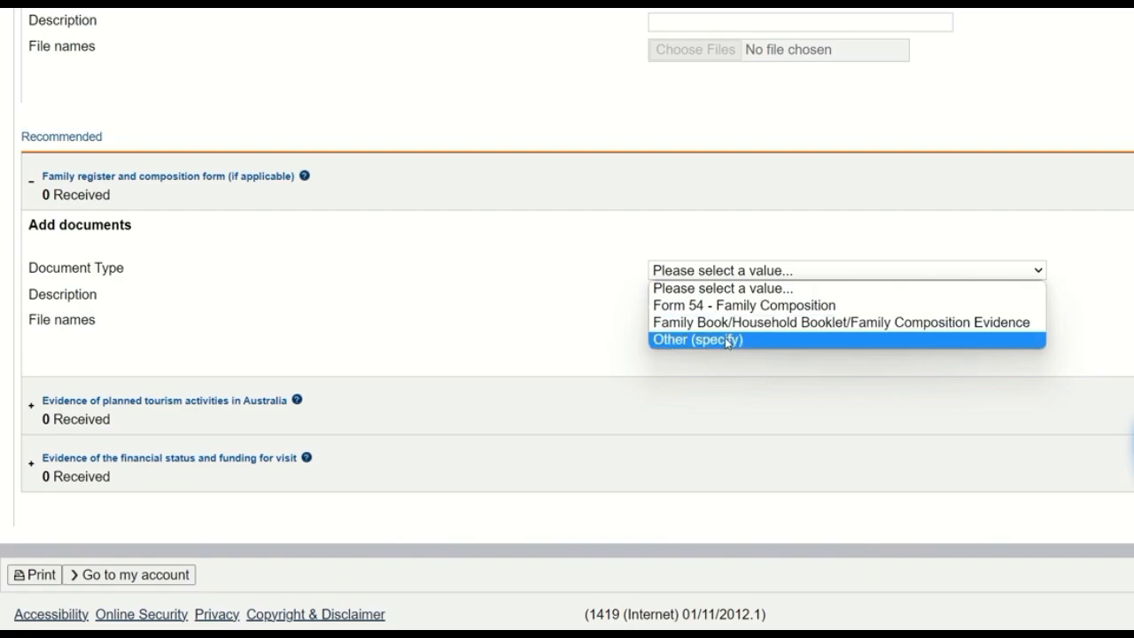
pyautogui.click(514, 307)
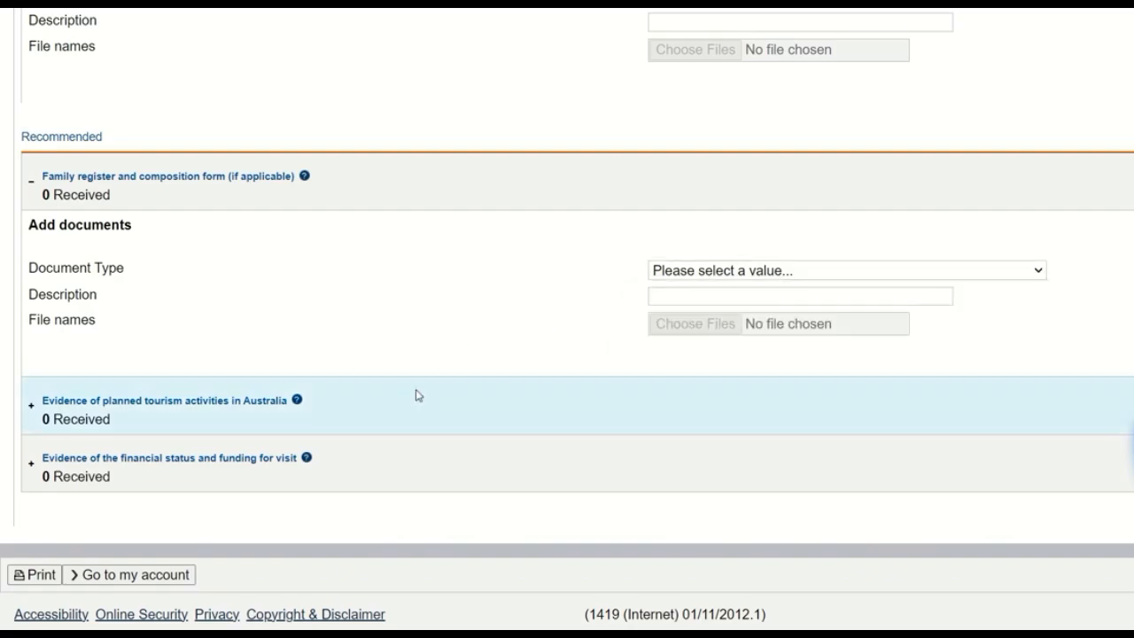
pyautogui.click(418, 397)
pyautogui.click(785, 341)
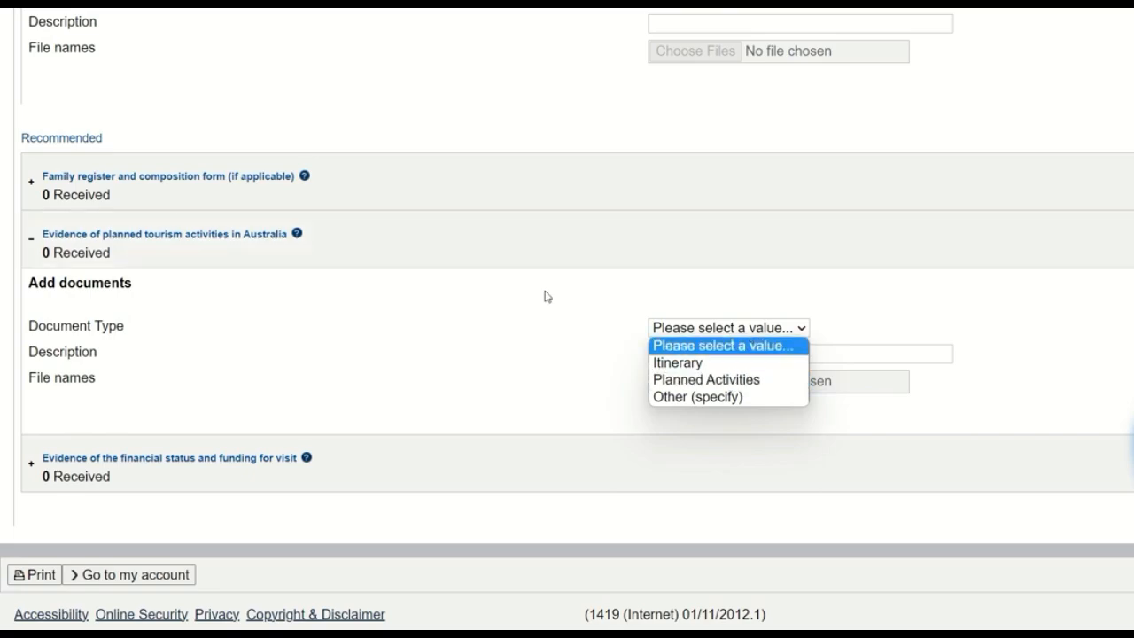
pyautogui.click(469, 256)
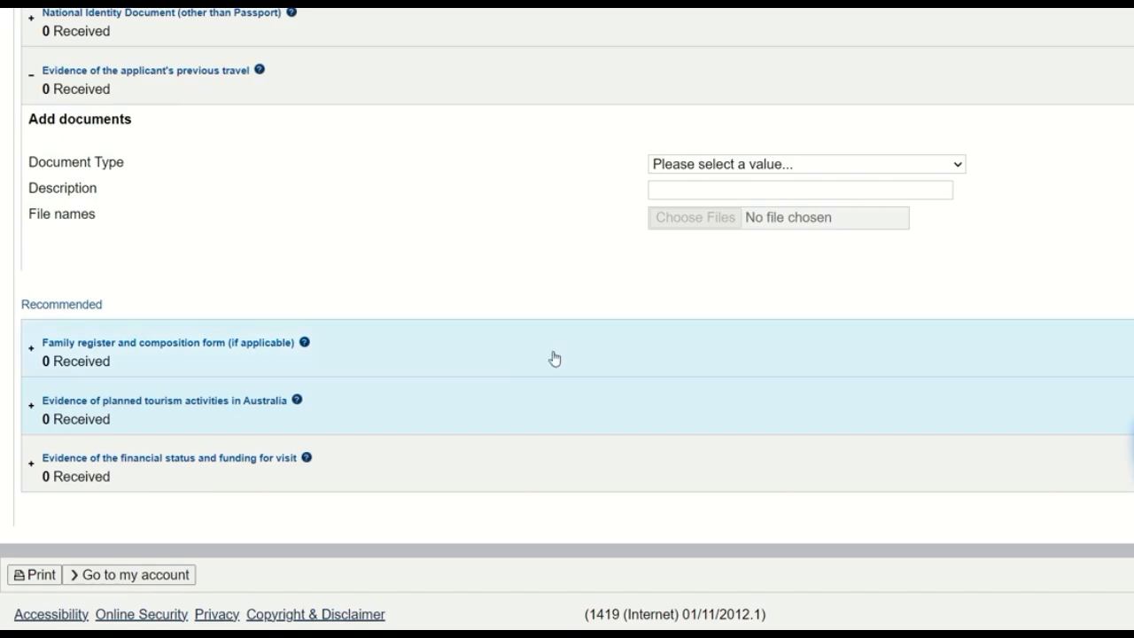
# Step: Try Tax Document and Bank Statement - Personal as the financial status and funding evidence type, settling on Other (specify)
pyautogui.click(483, 464)
pyautogui.scroll(-2, 590, 364)
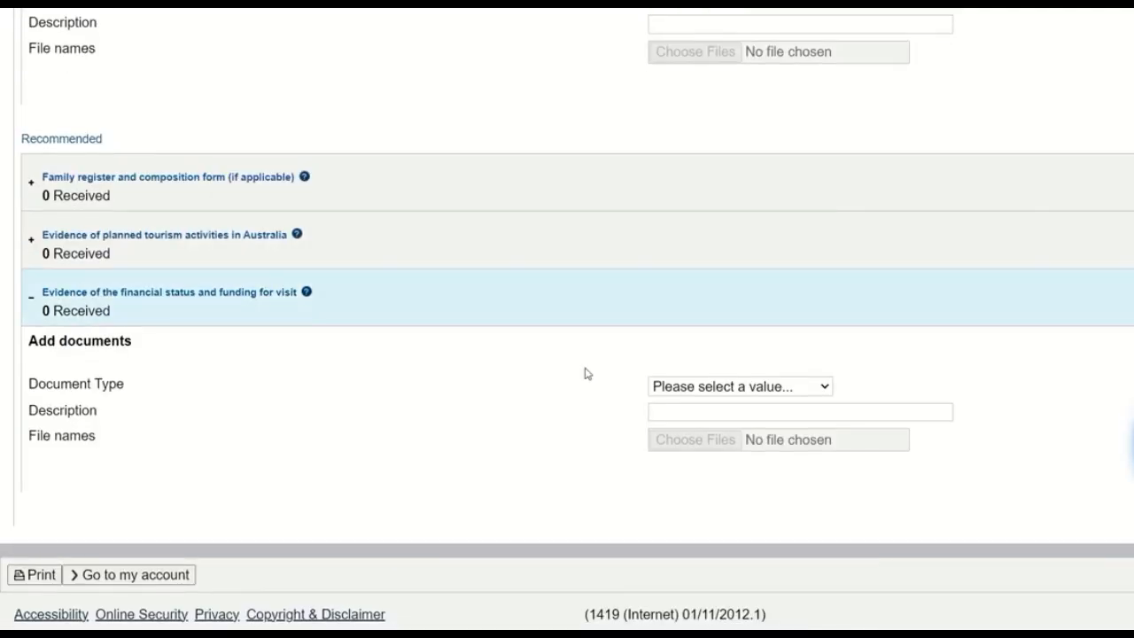
pyautogui.click(751, 393)
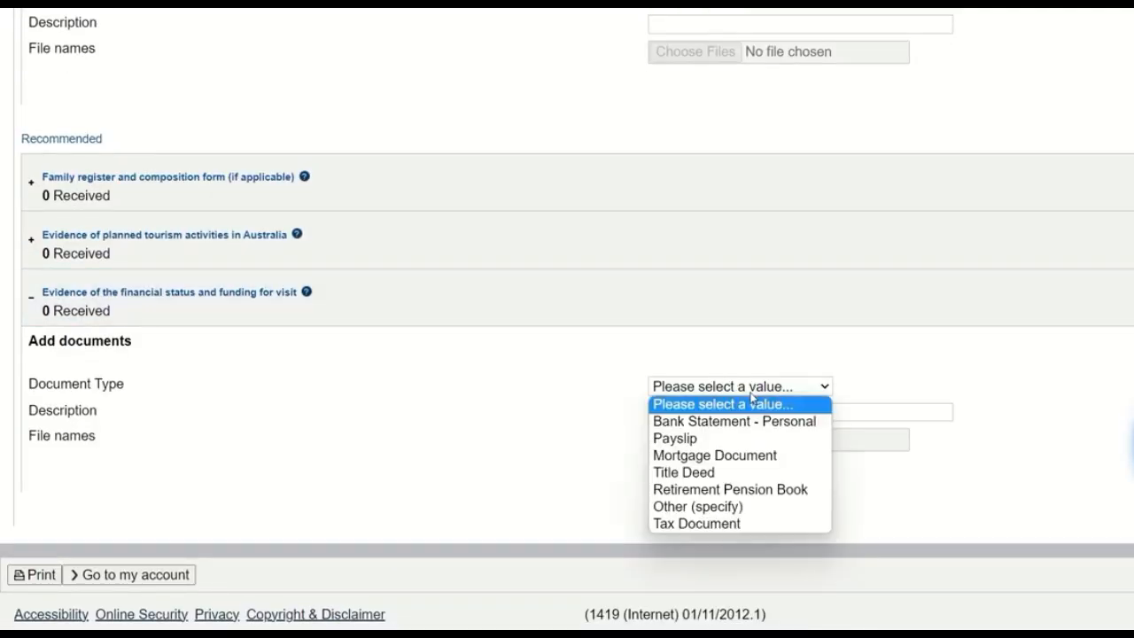
pyautogui.click(709, 524)
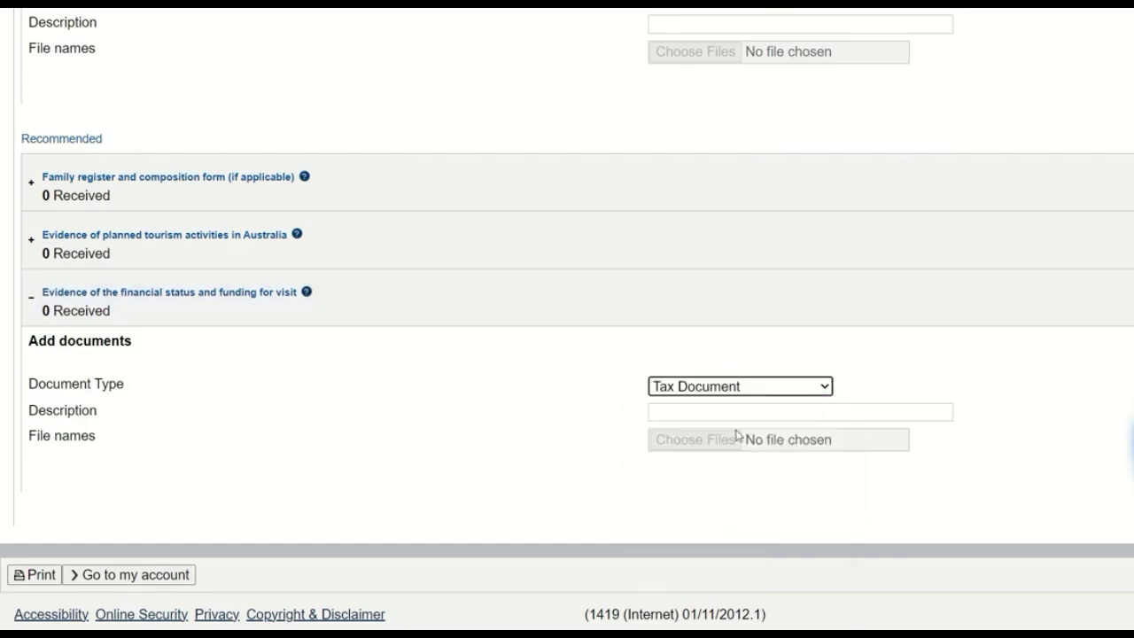
pyautogui.click(747, 388)
pyautogui.click(760, 423)
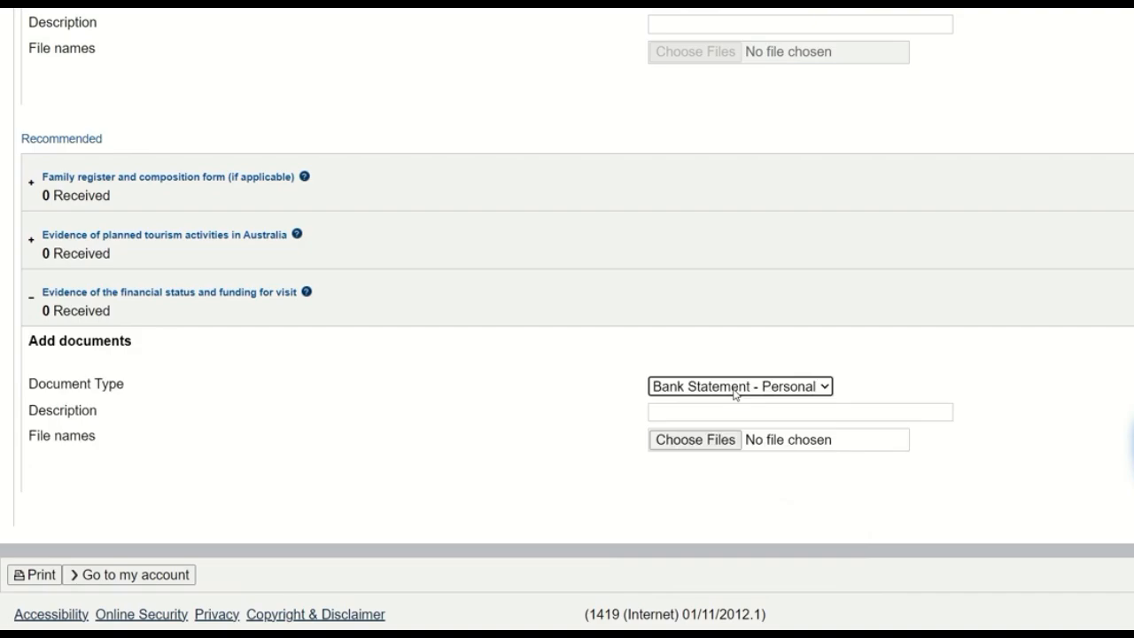
pyautogui.click(735, 387)
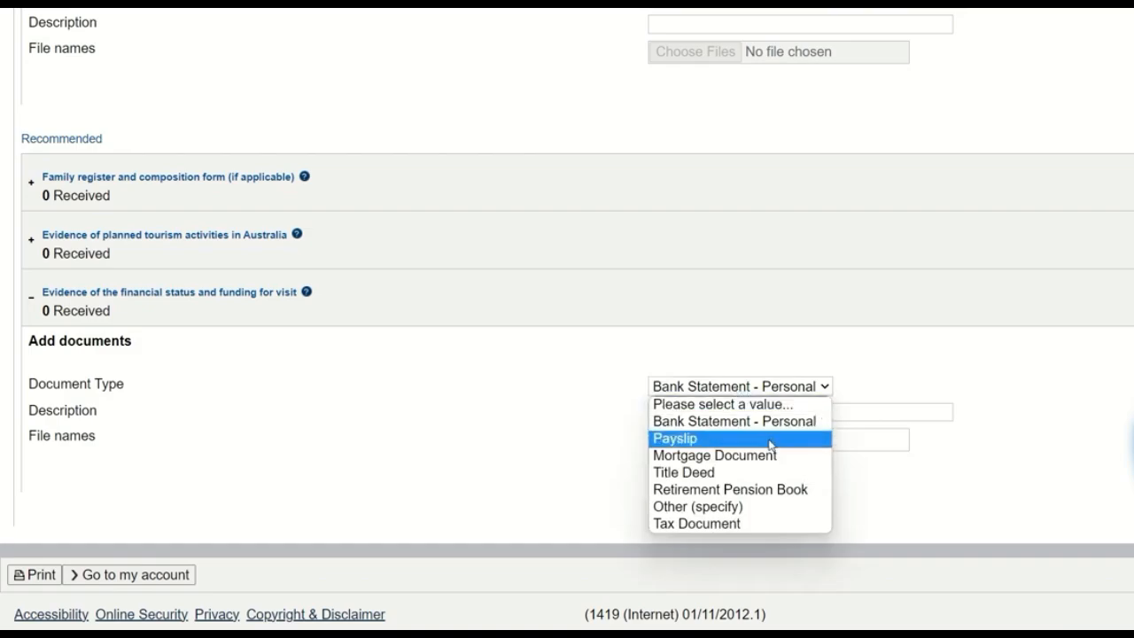
pyautogui.click(758, 507)
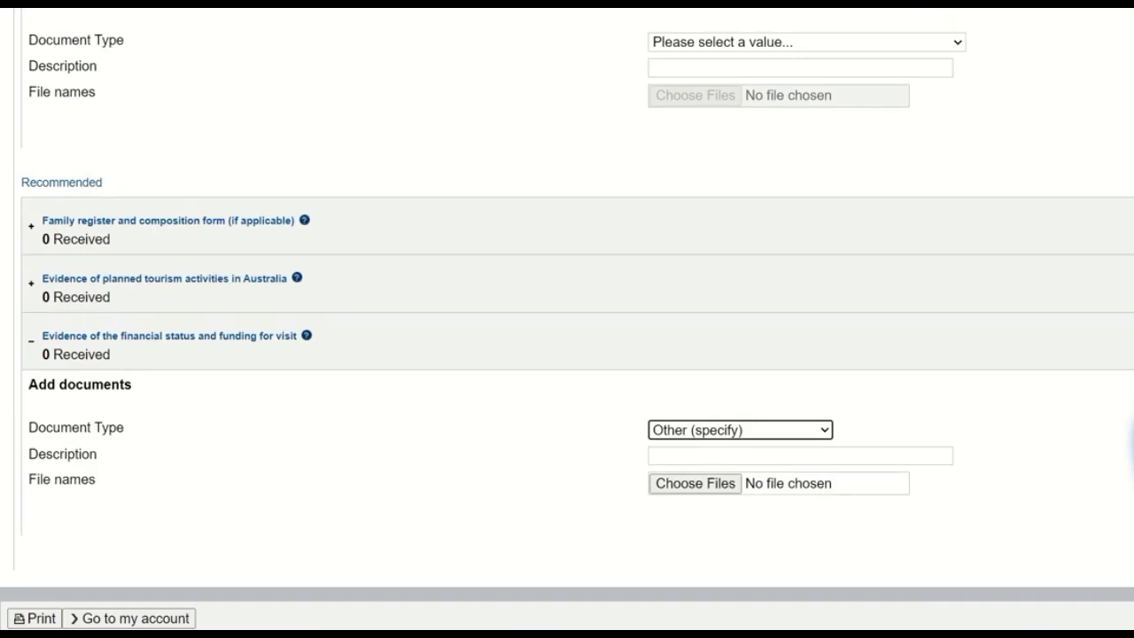
# Step: Try to proceed to payment without attachments and dismiss the request to explain why evidence cannot be provided
pyautogui.scroll(-5, 567, 354)
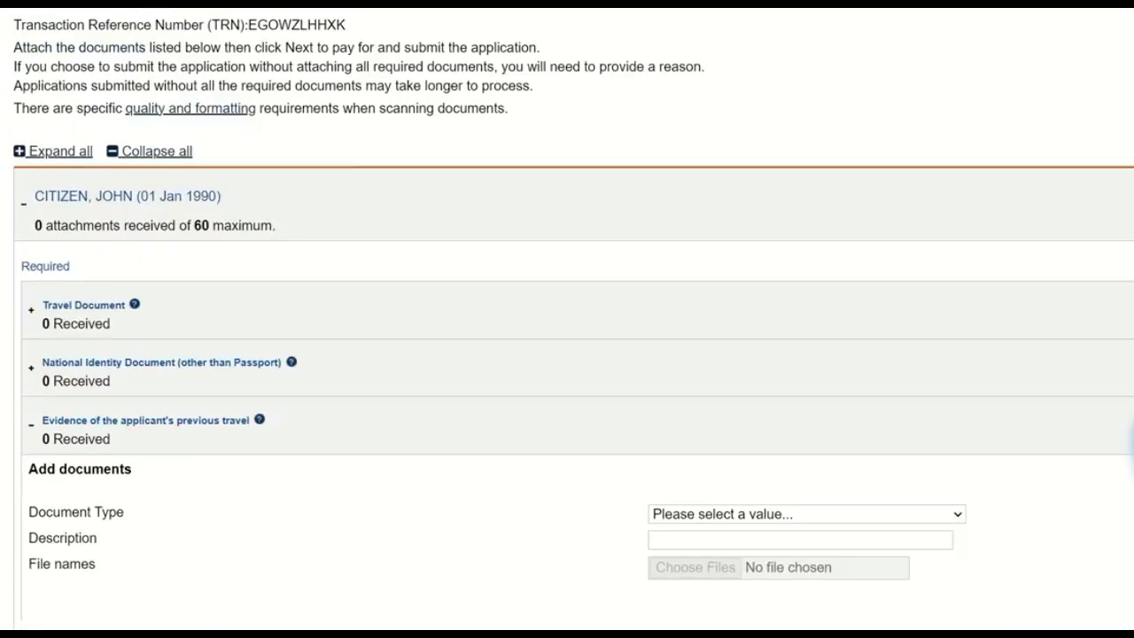
pyautogui.scroll(-5, 567, 319)
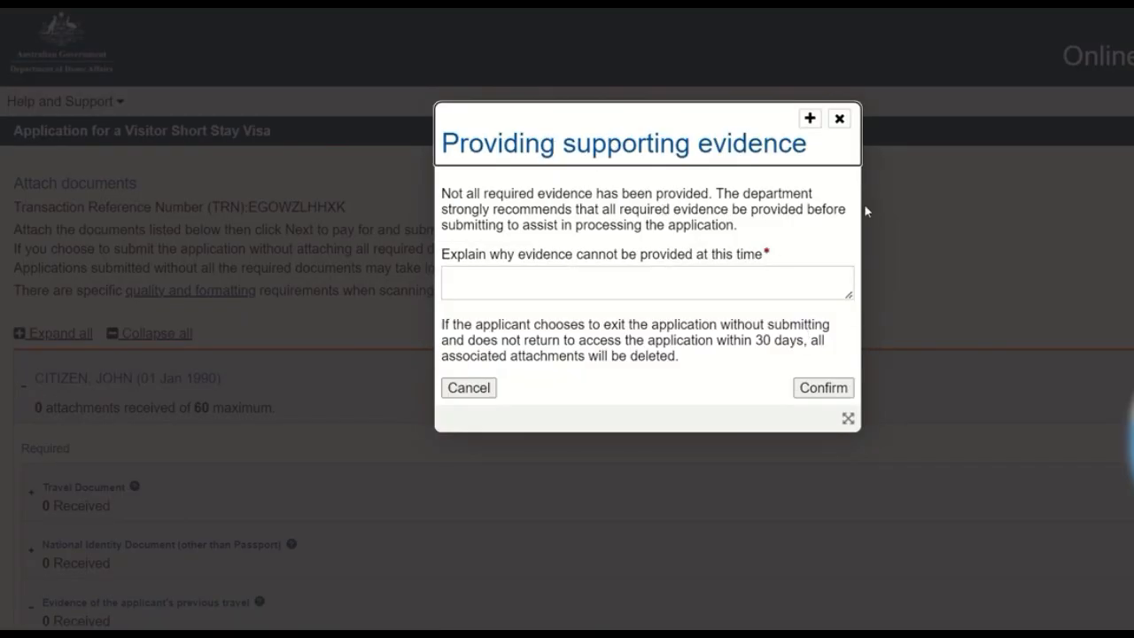
pyautogui.click(839, 119)
pyautogui.scroll(-8, 1099, 400)
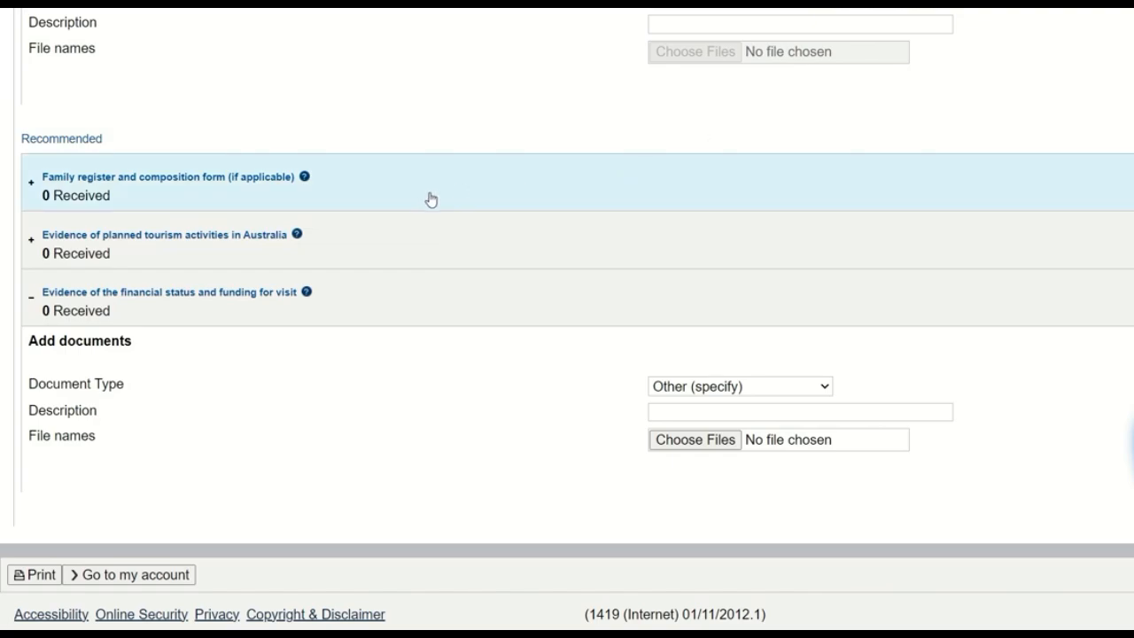
pyautogui.scroll(10, 538, 229)
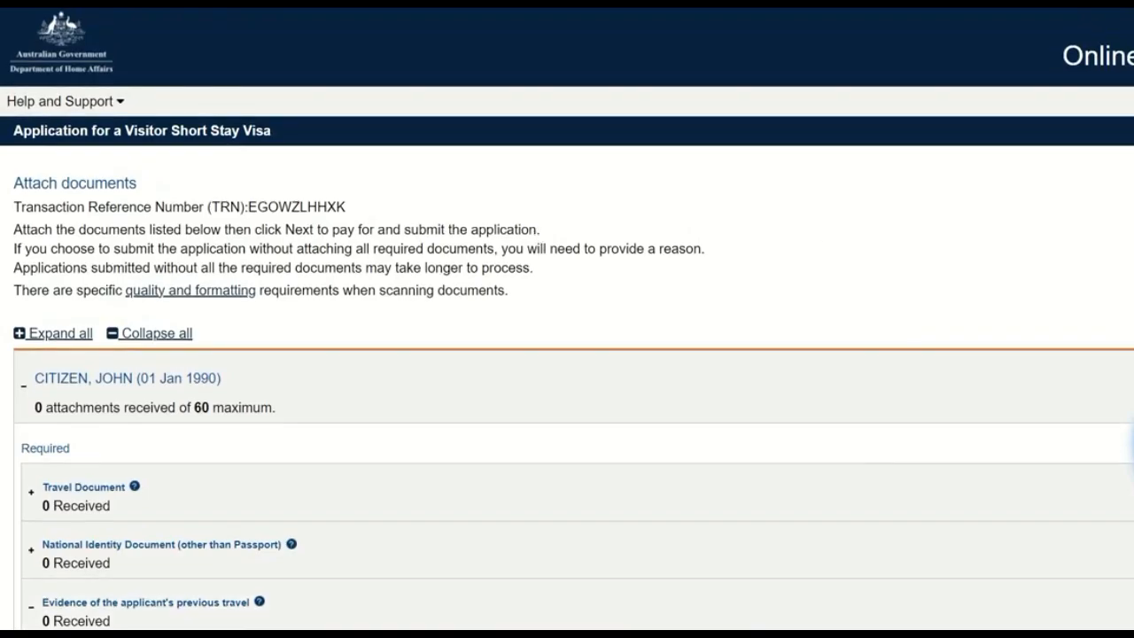
pyautogui.scroll(-4, 286, 328)
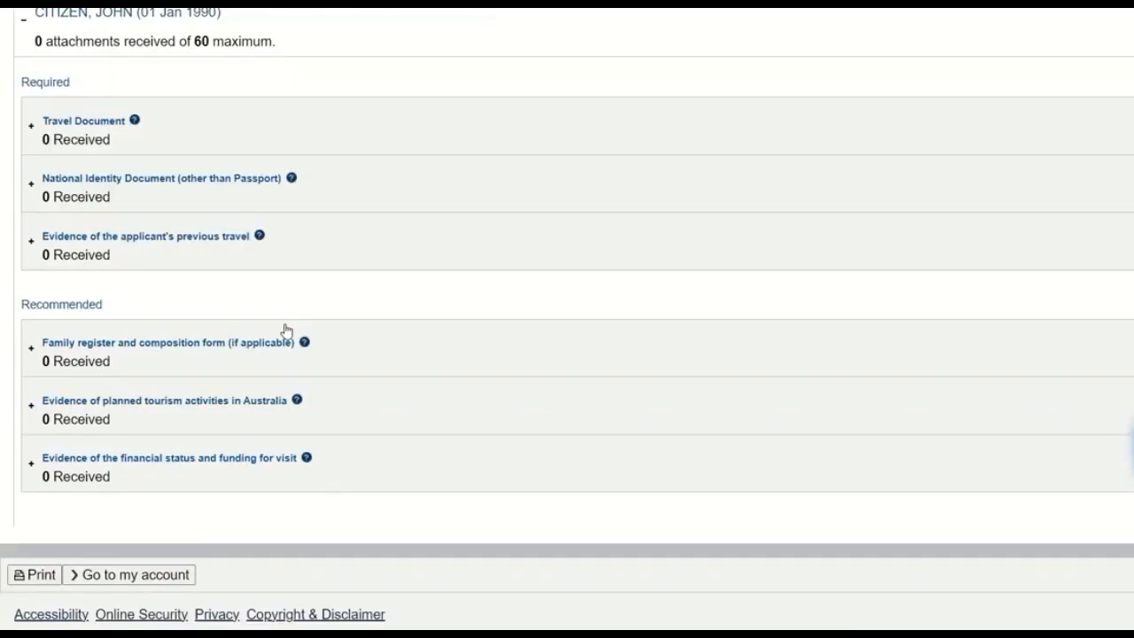
pyautogui.scroll(3, 567, 319)
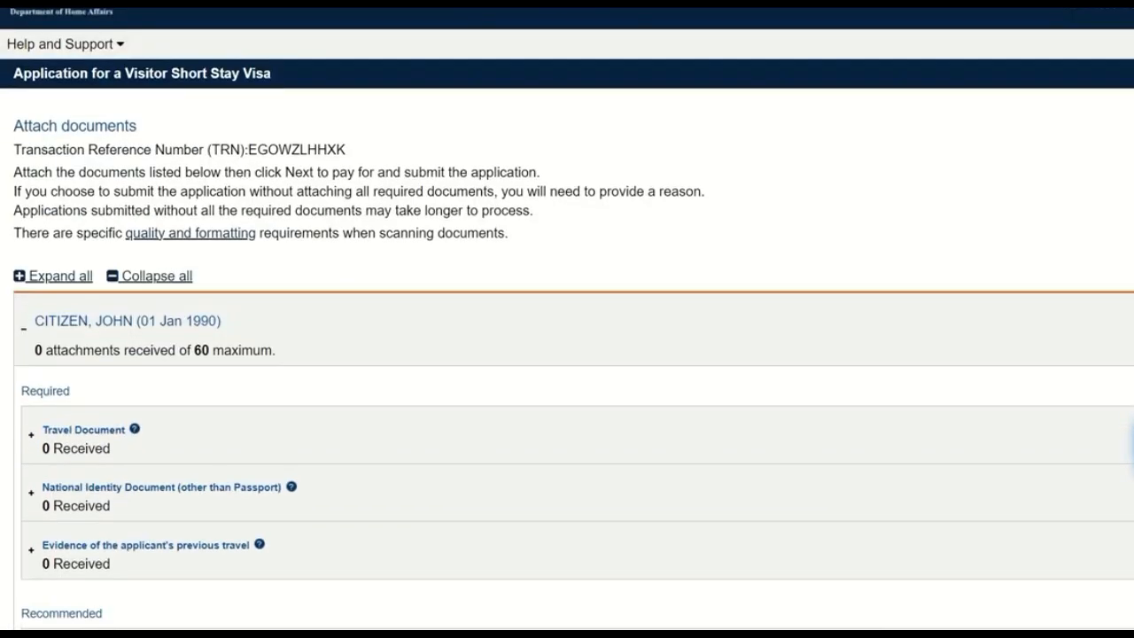